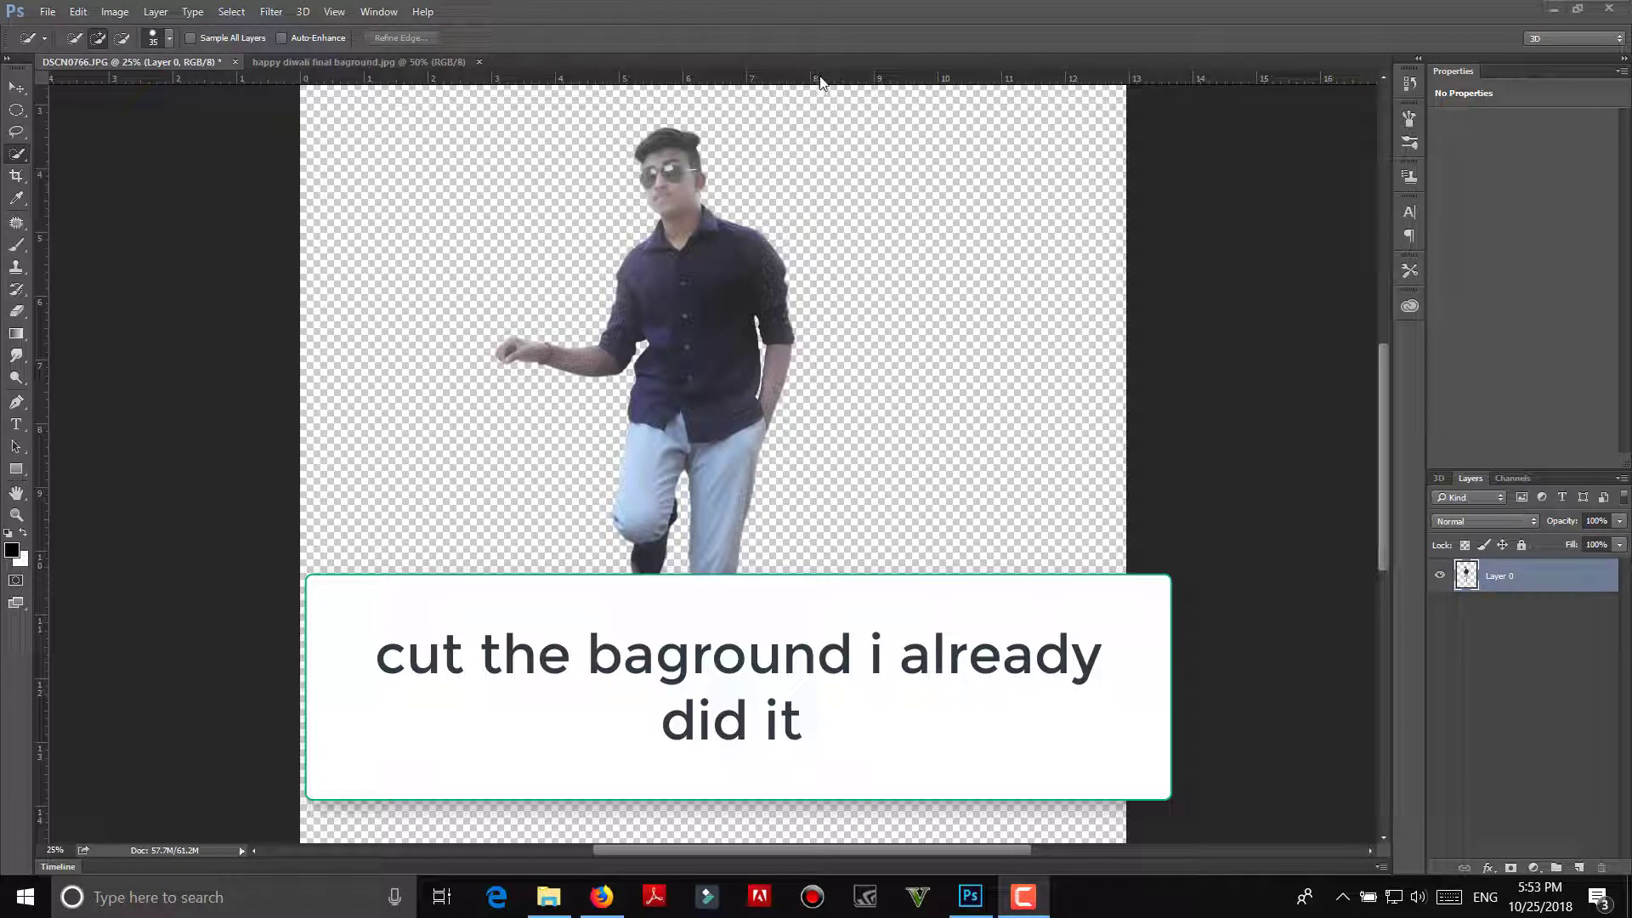
Step: Switch to the 'happy diwali final baground.jpg' document showing the fireworks and flaming motorbike
left_click(323, 63)
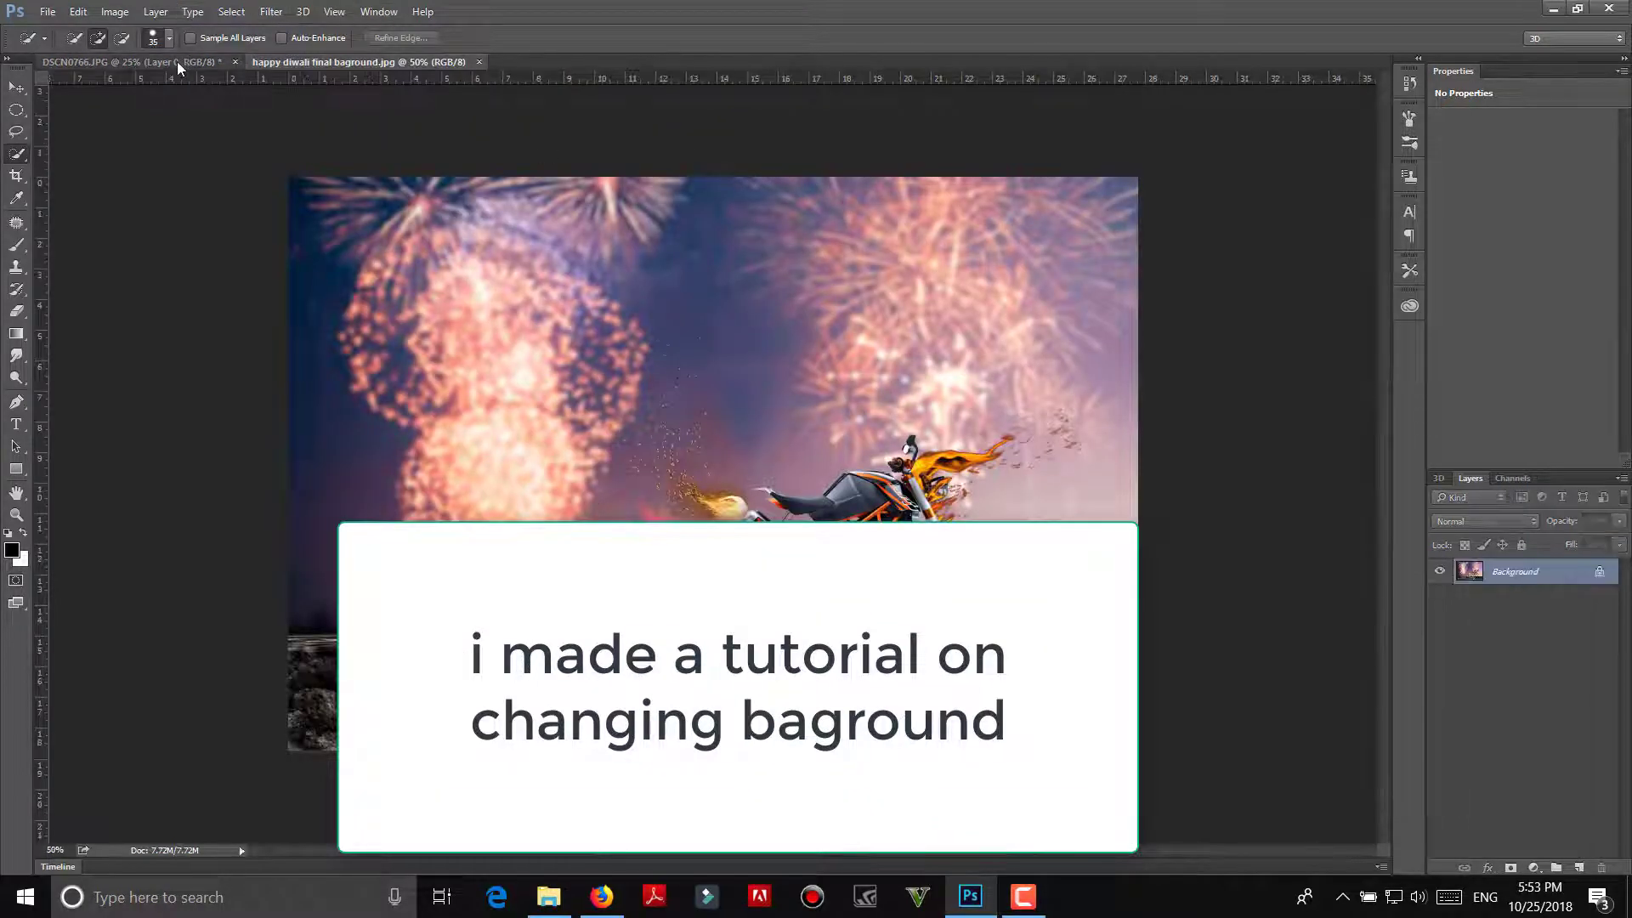
Step: Drag the man's cut-out from DSCN0766.JPG into the fireworks background document
left_click(176, 61)
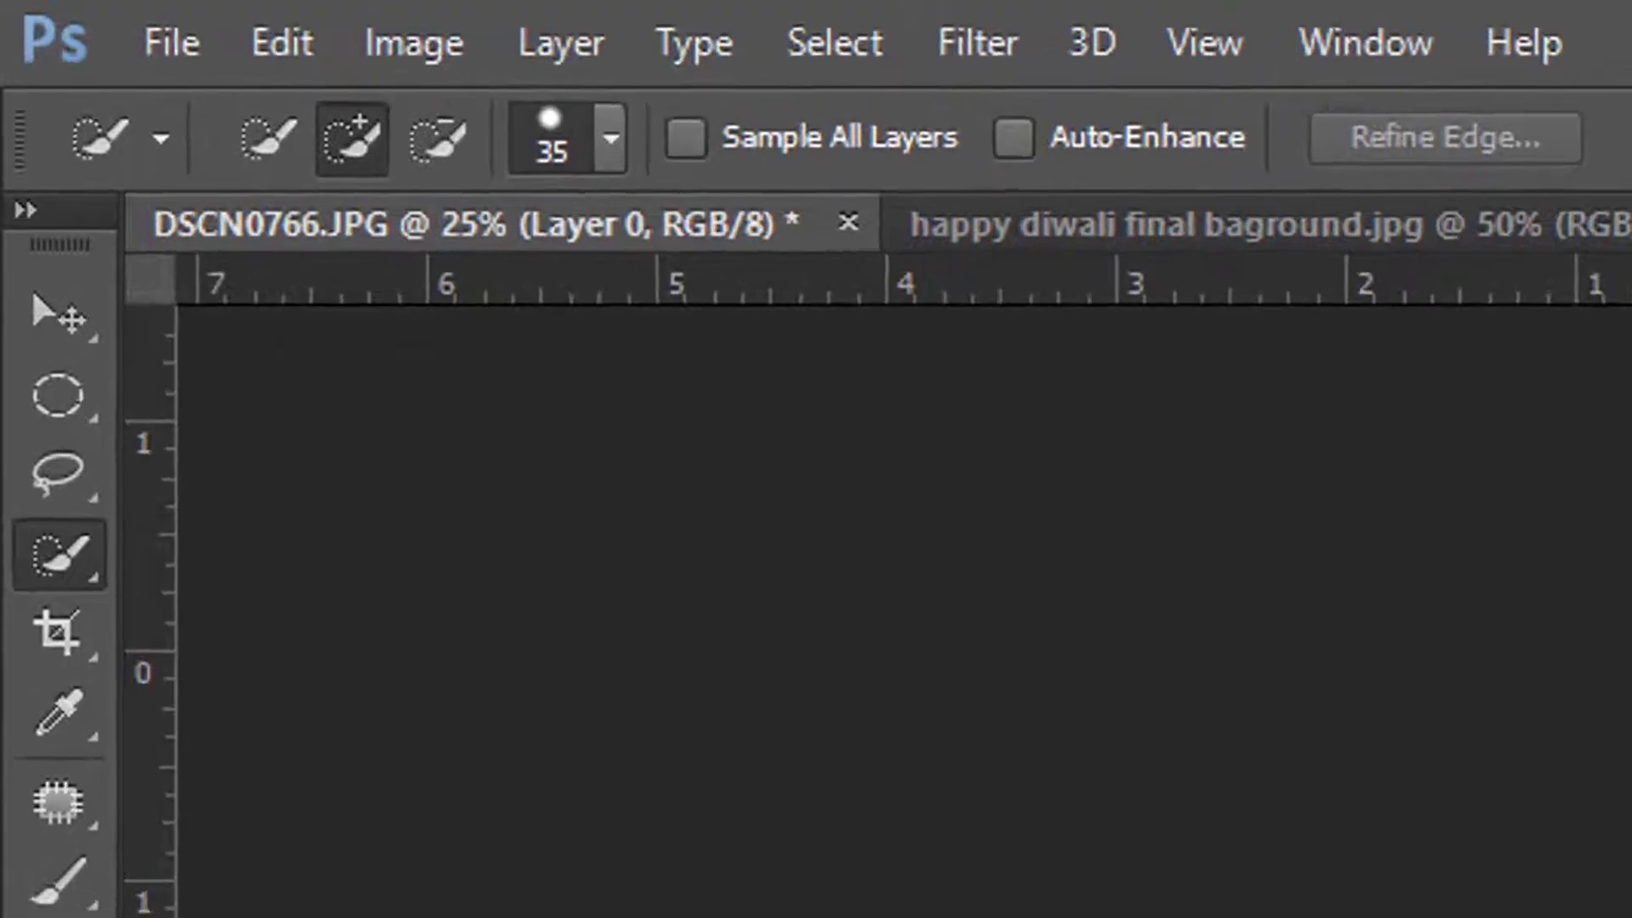
left_click(16, 87)
mouse_move(714, 459)
left_mouse_down()
mouse_move(387, 75)
mouse_move(737, 323)
mouse_move(877, 467)
mouse_move(932, 564)
left_mouse_up()
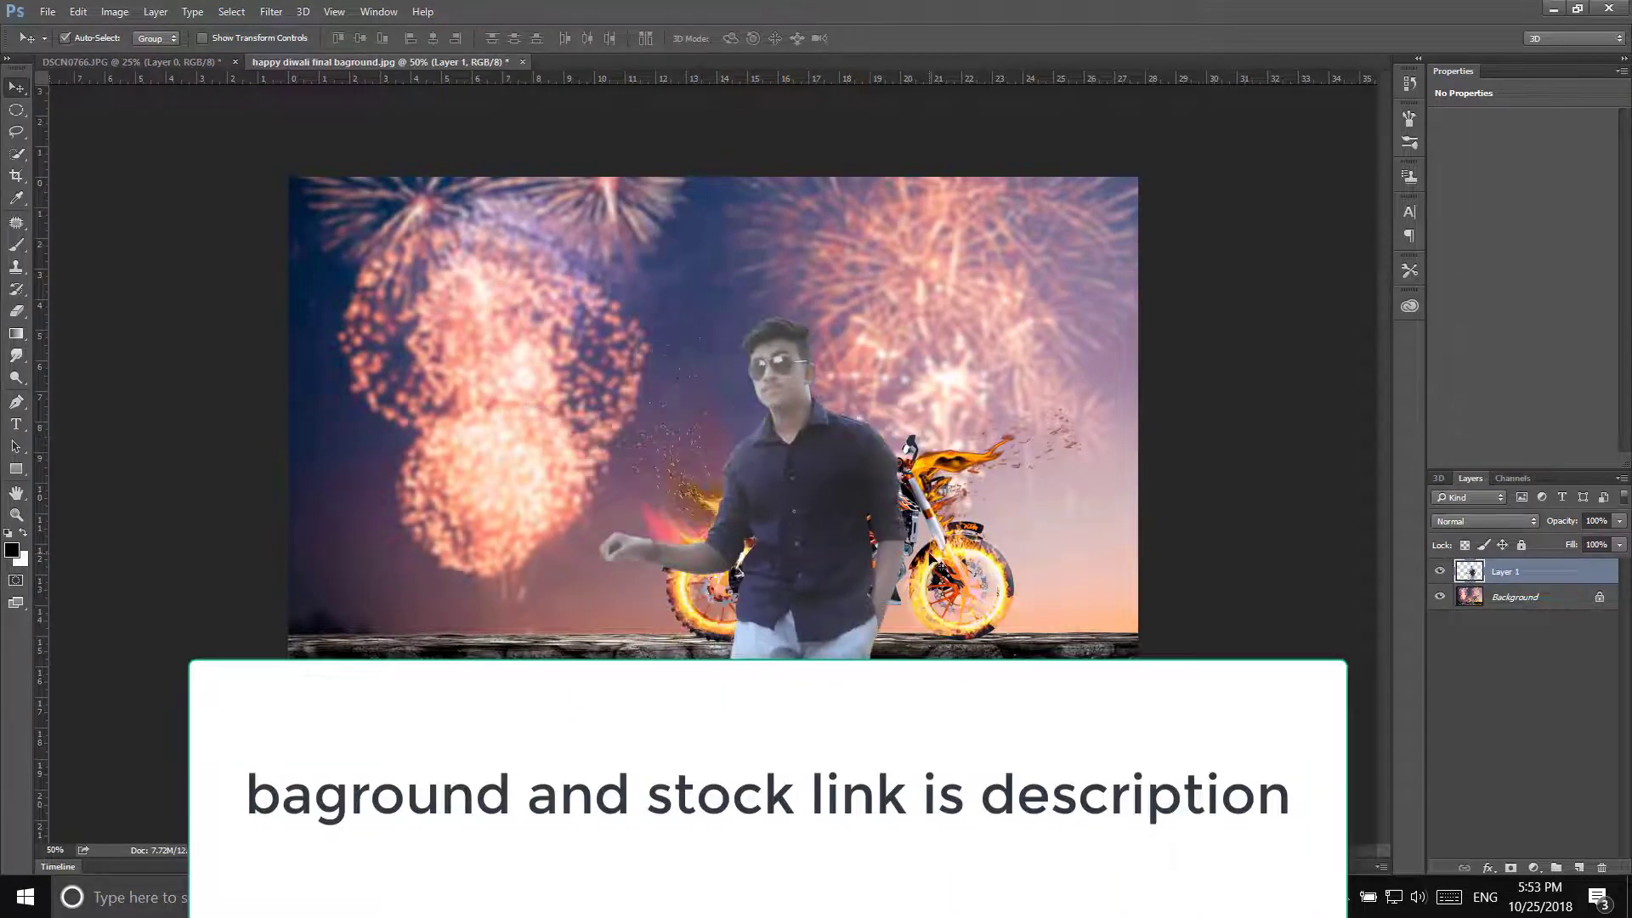
Step: Scale the man down and position him astride the flaming motorbike
key("ctrl+t")
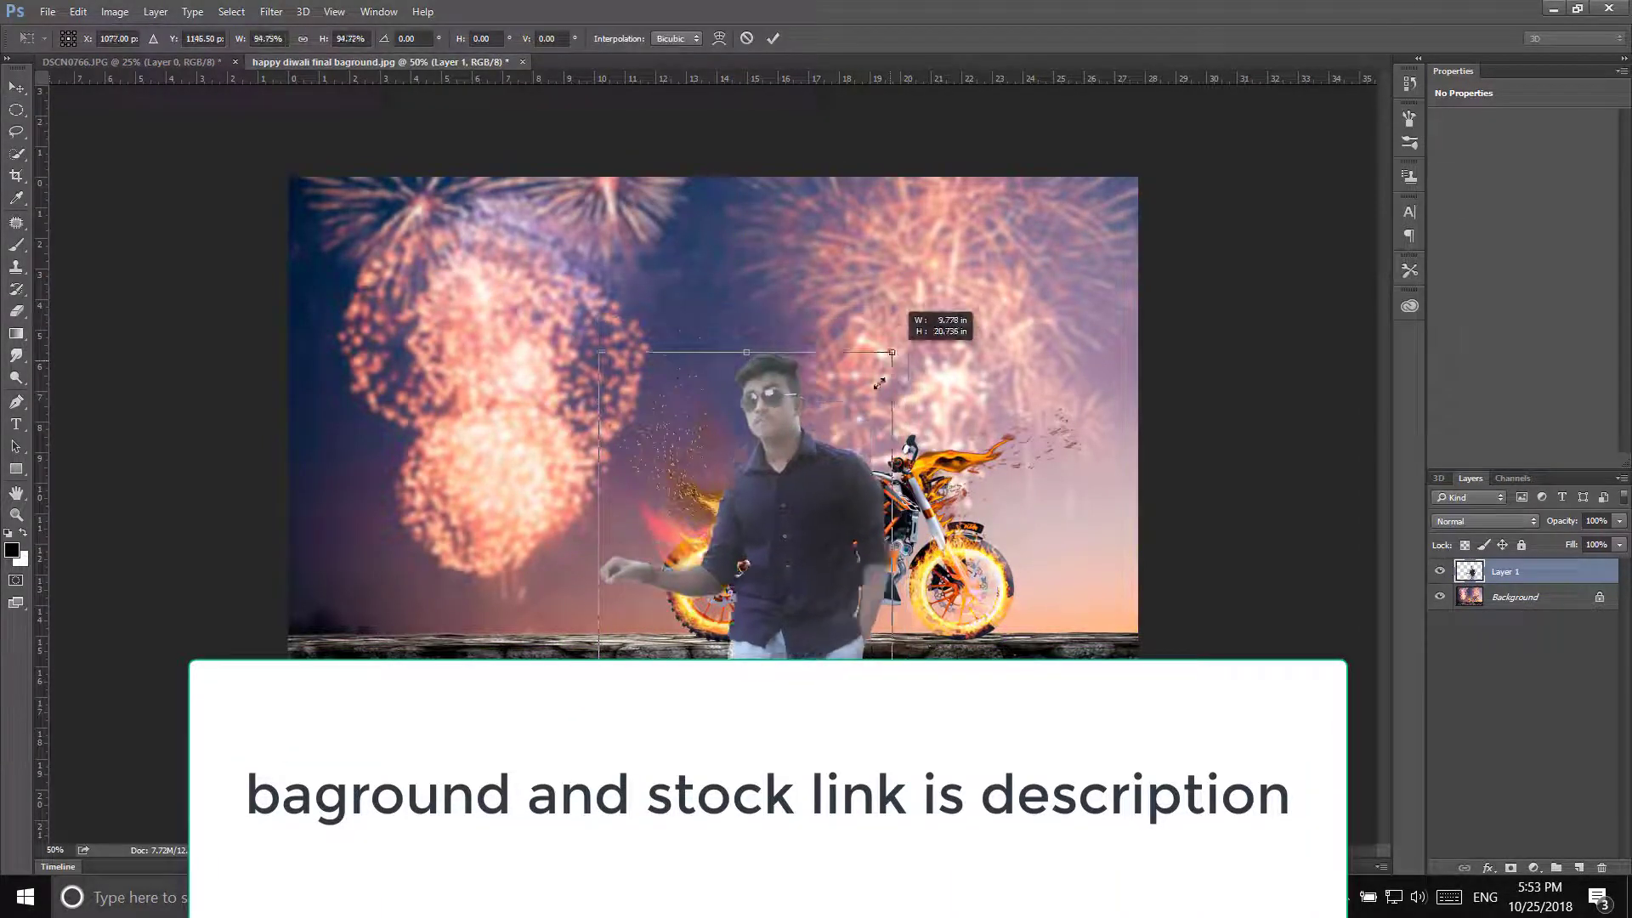
left_click_drag(910, 318, 858, 297)
left_click_drag(765, 359, 814, 417)
key("ctrl+plus")
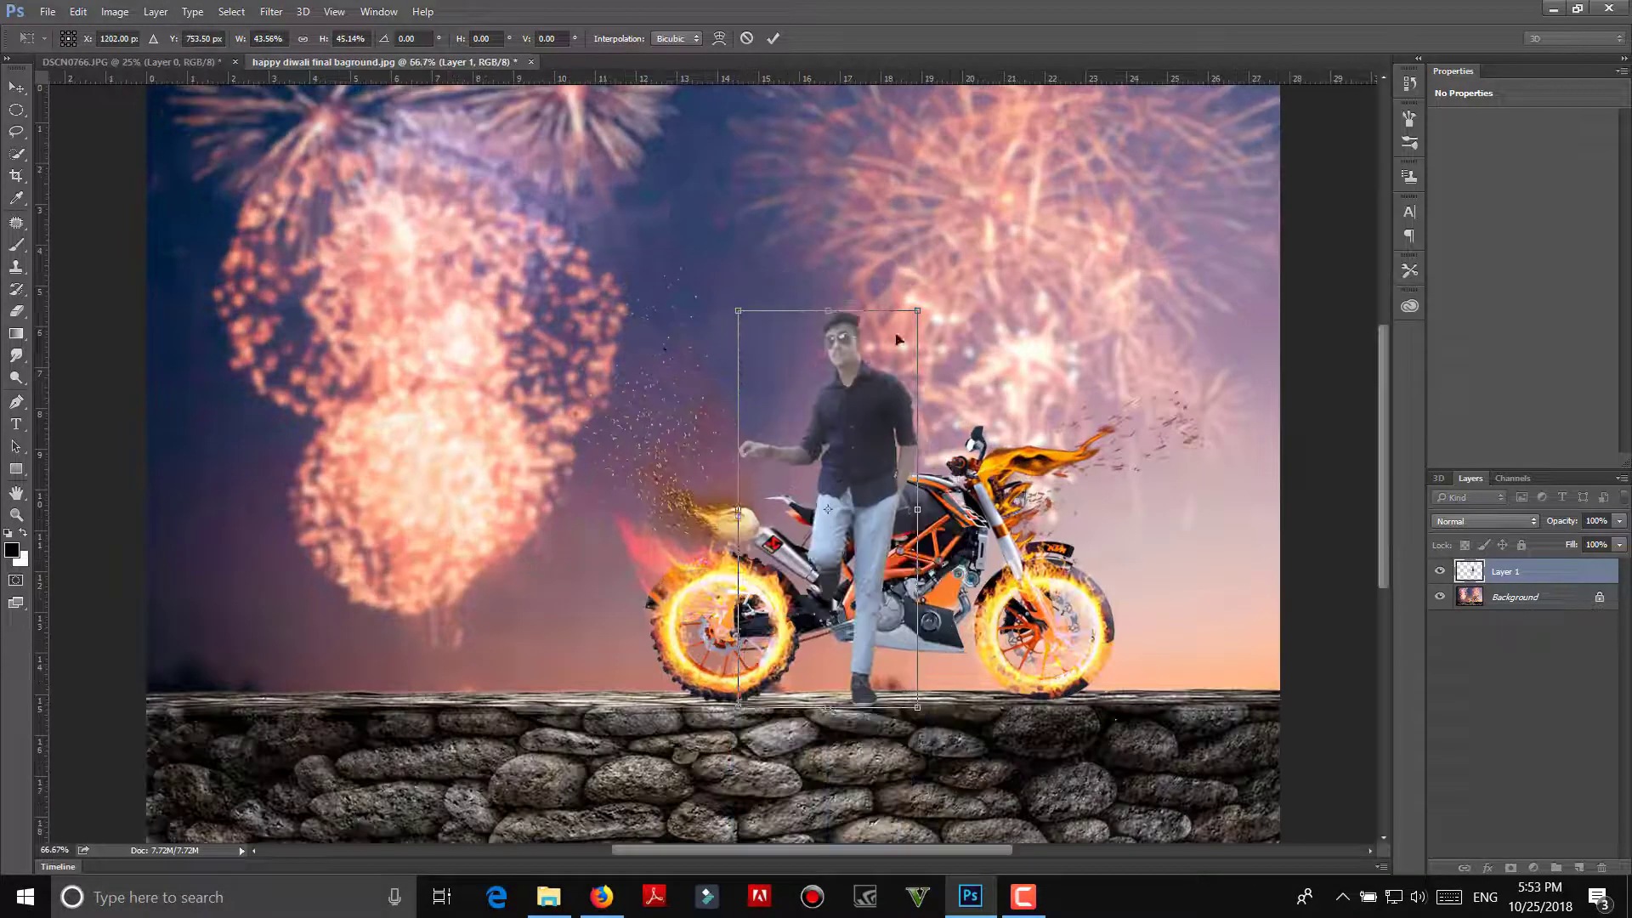
left_click_drag(840, 335, 841, 320)
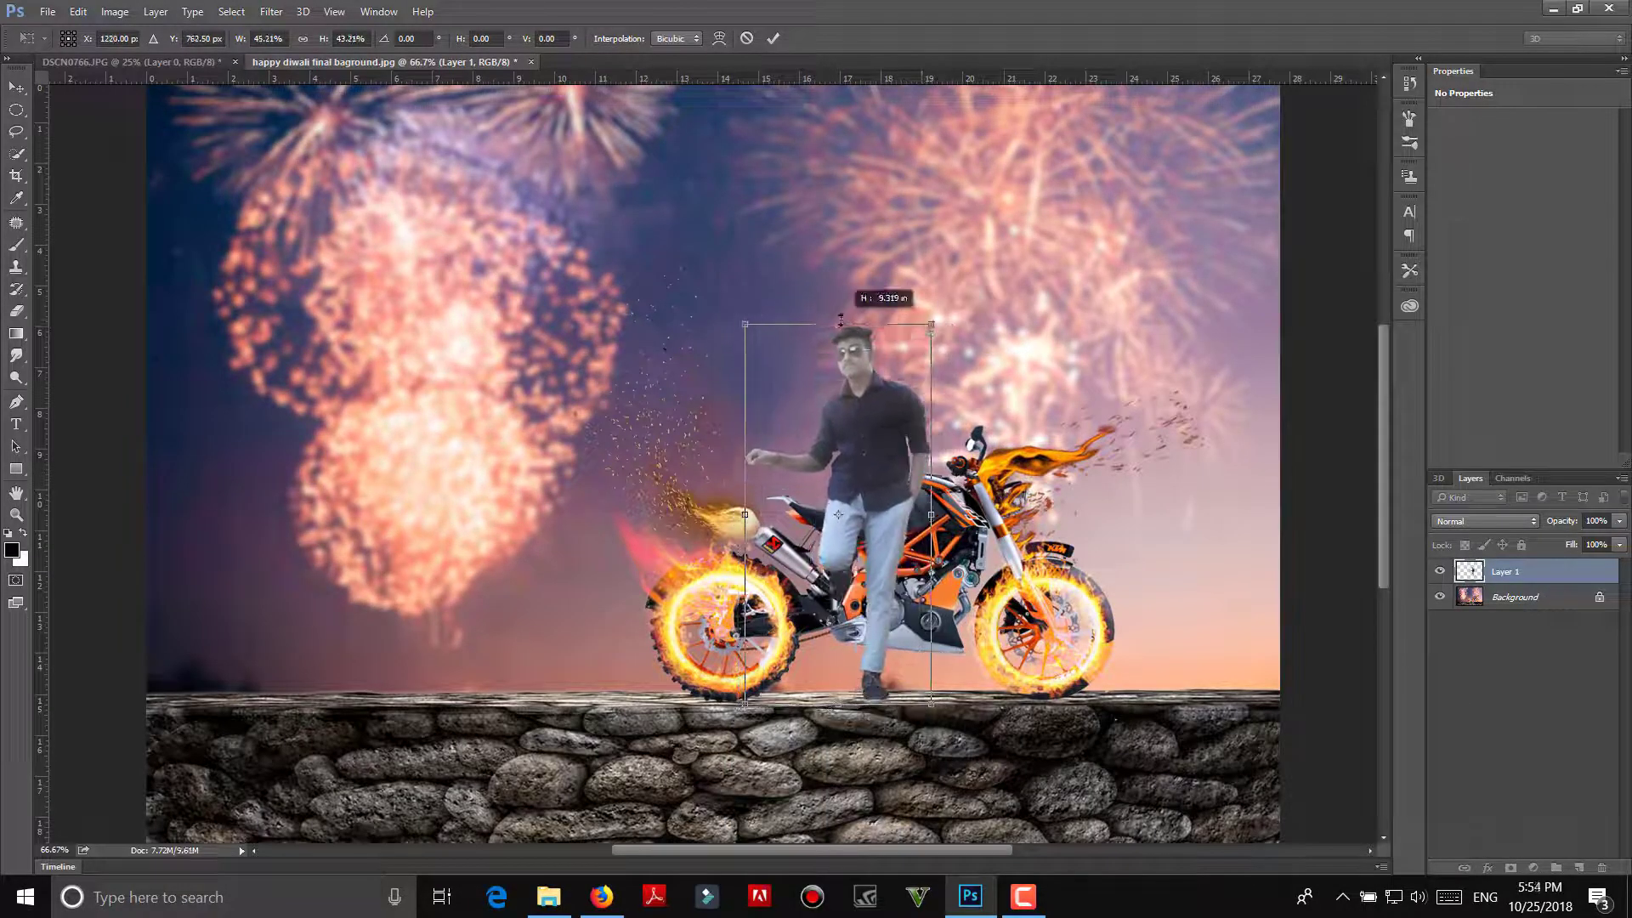
left_click(773, 39)
key("ctrl+minus")
key("ctrl+plus")
key("ctrl+plus")
Step: Apply a Camera Raw Filter to the man's layer with boosted Clarity, highlights and shadows
key("ctrl+minus")
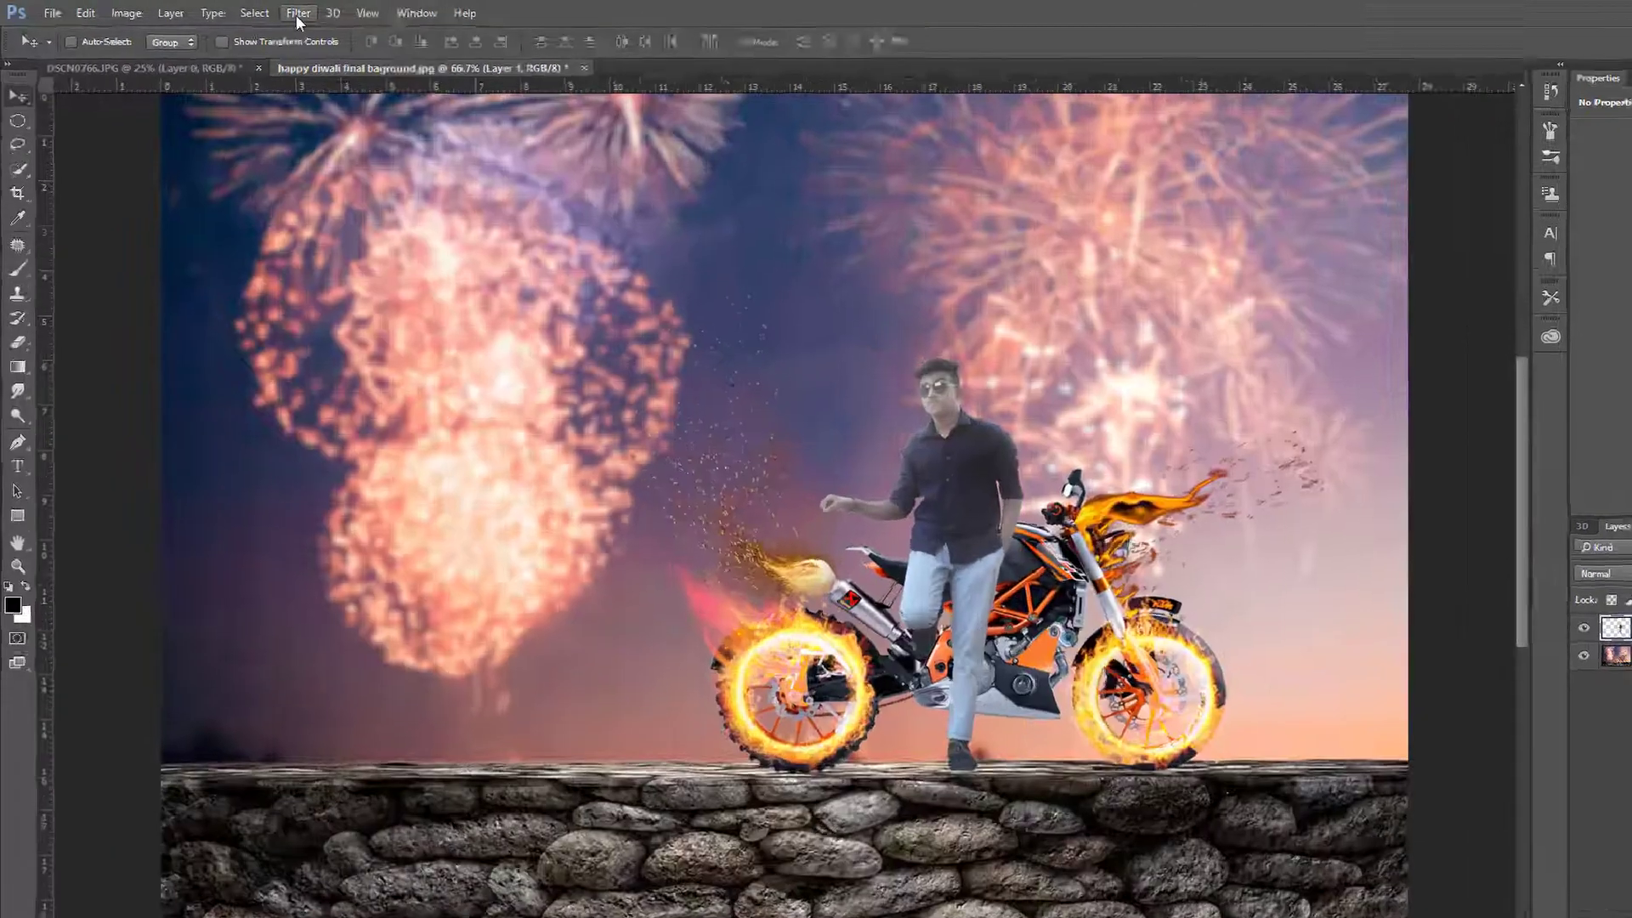
left_click(271, 11)
left_click(306, 114)
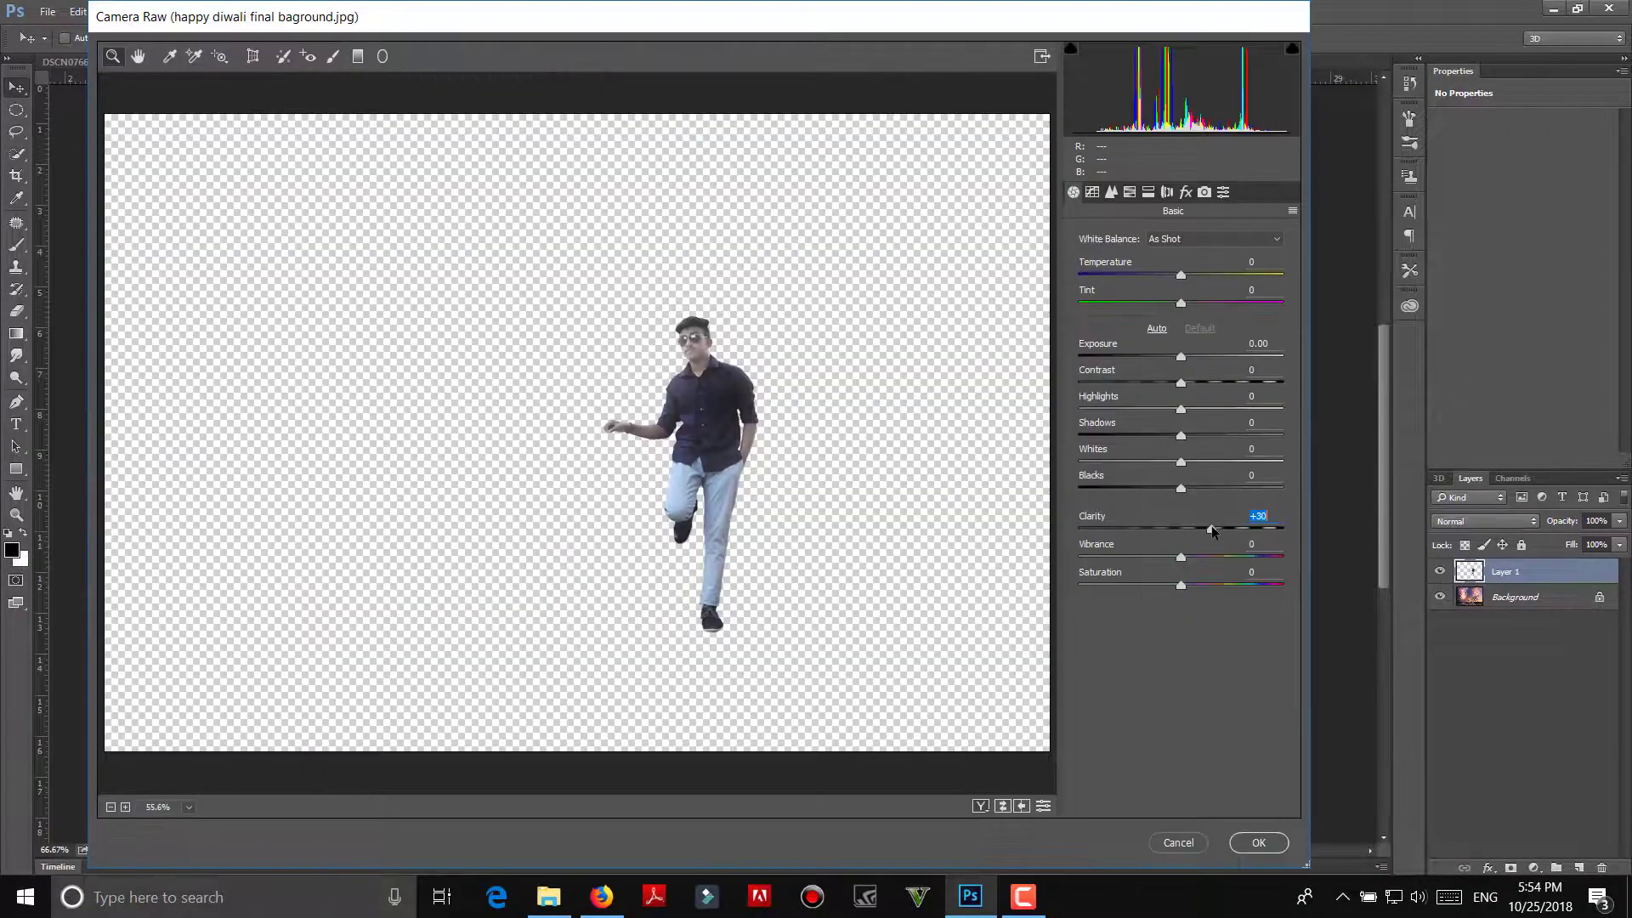
mouse_move(1181, 529)
left_mouse_down()
mouse_move(1283, 529)
mouse_move(1192, 529)
mouse_move(1144, 493)
mouse_move(1194, 461)
mouse_move(1180, 356)
left_mouse_up()
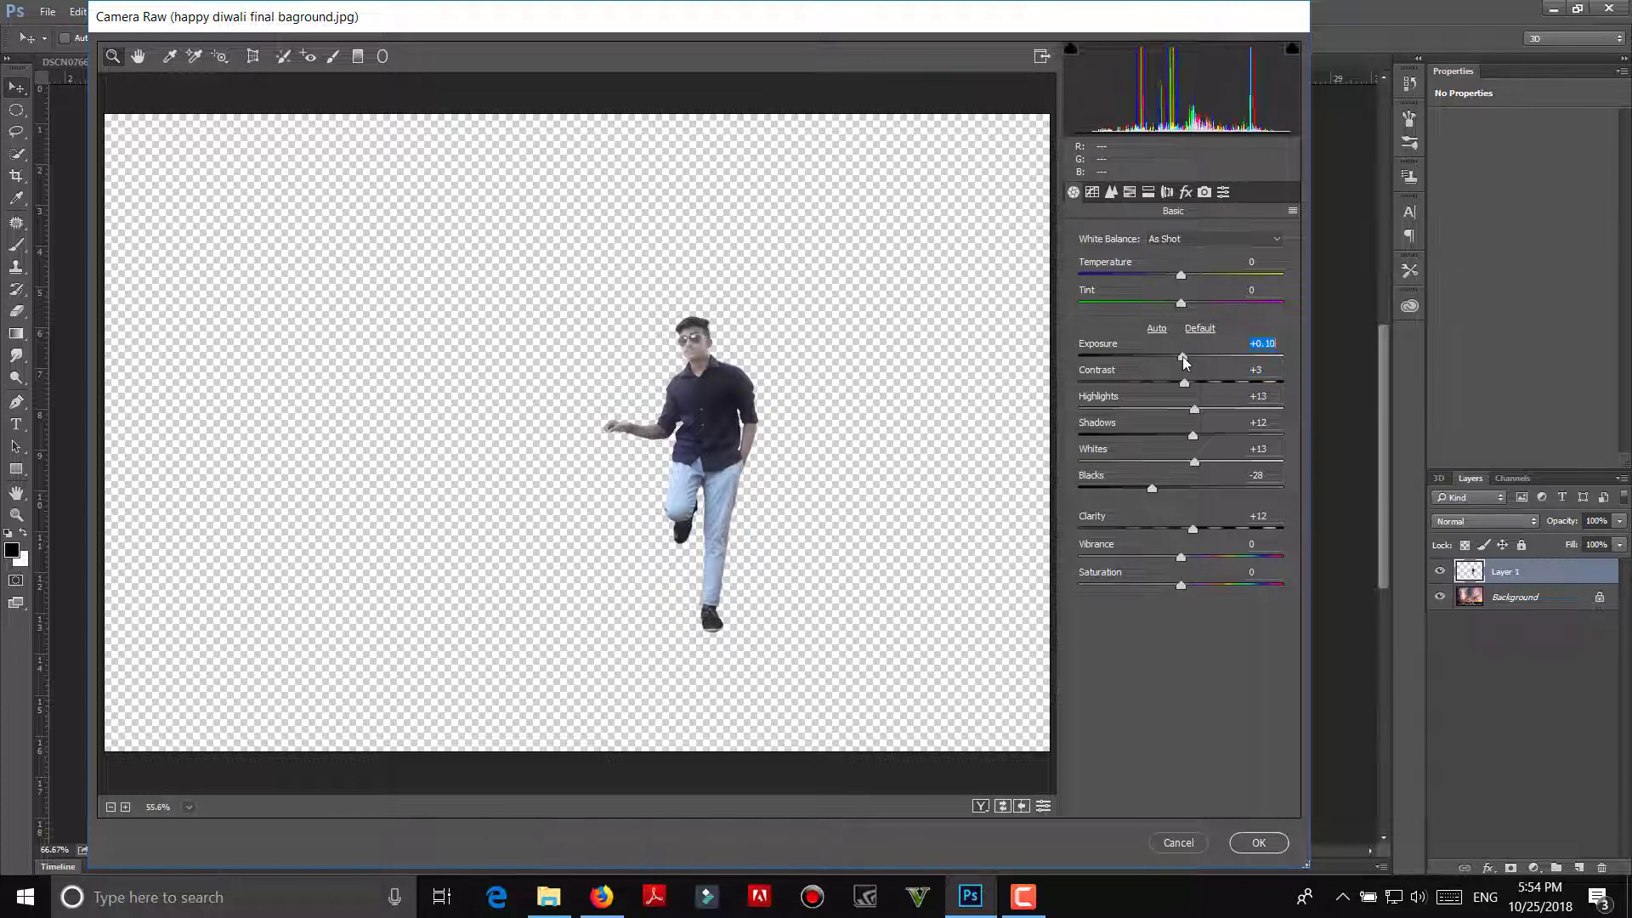
left_click(1262, 848)
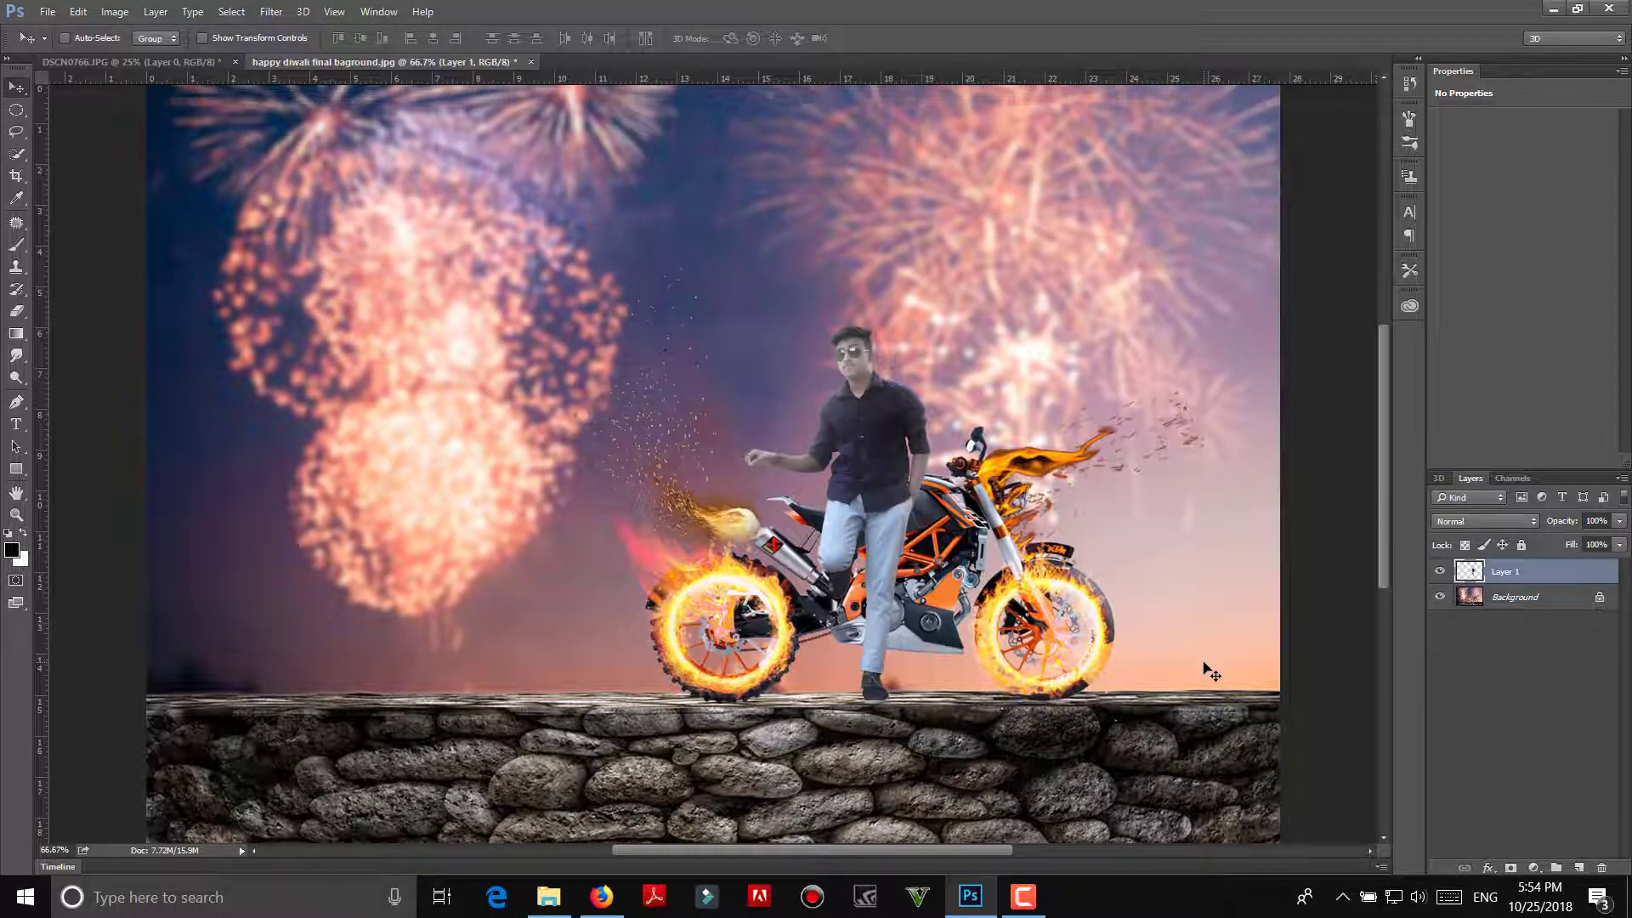
Step: Place the red firecracker string image from the Diwali stock folder as an embedded layer
left_click(47, 11)
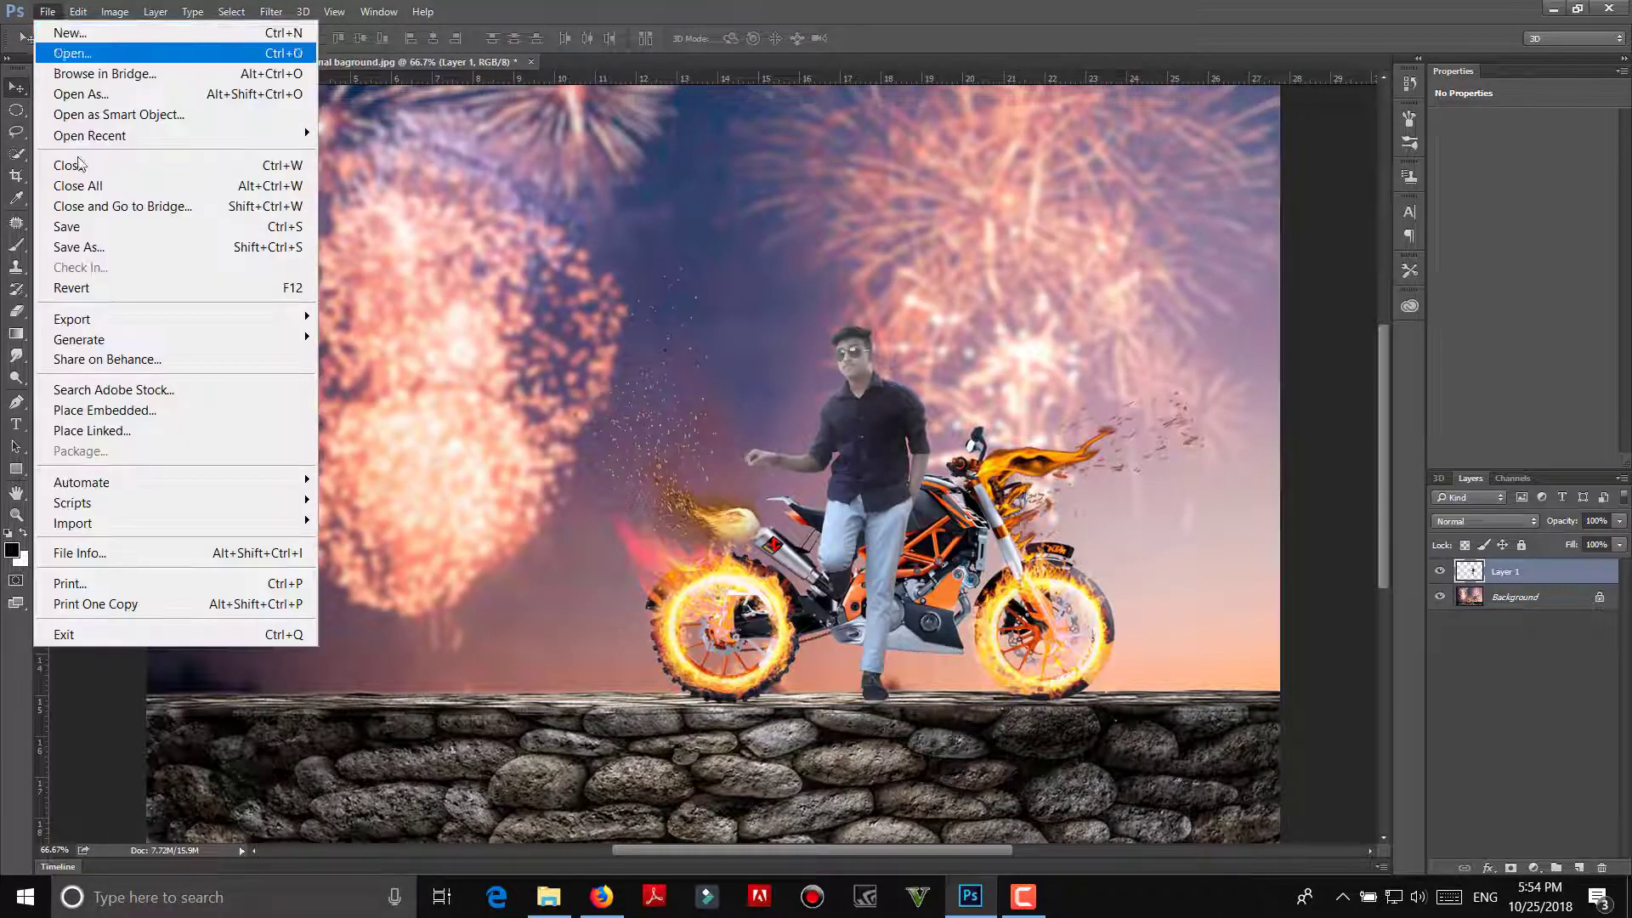
left_click(102, 411)
double_click(347, 231)
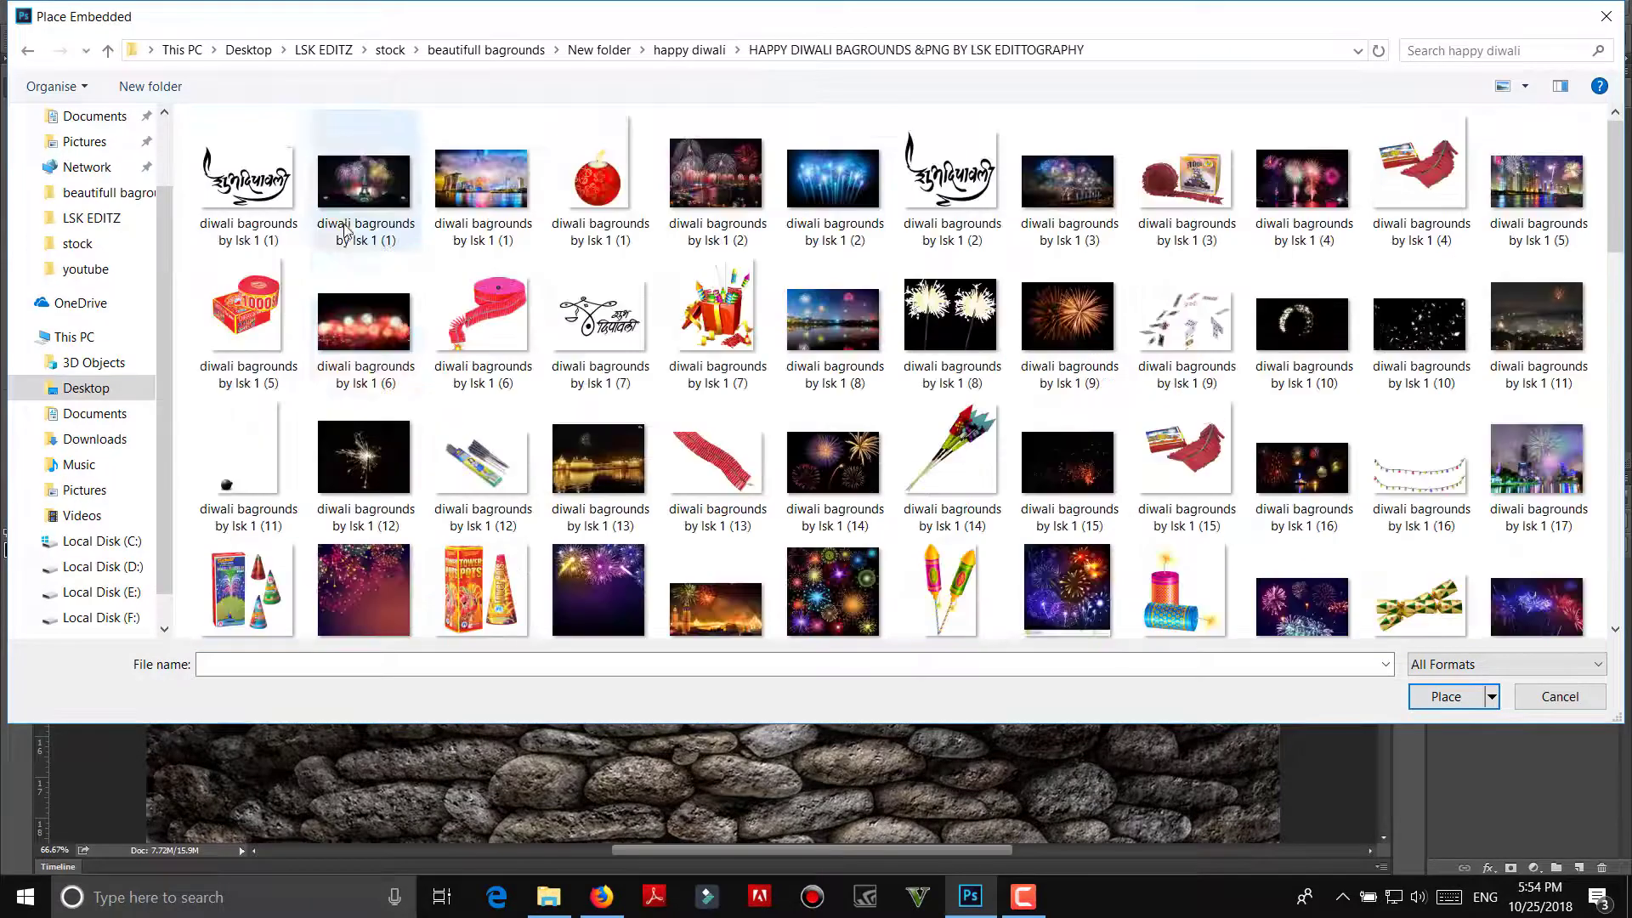
scroll(705, 361, "down", 1)
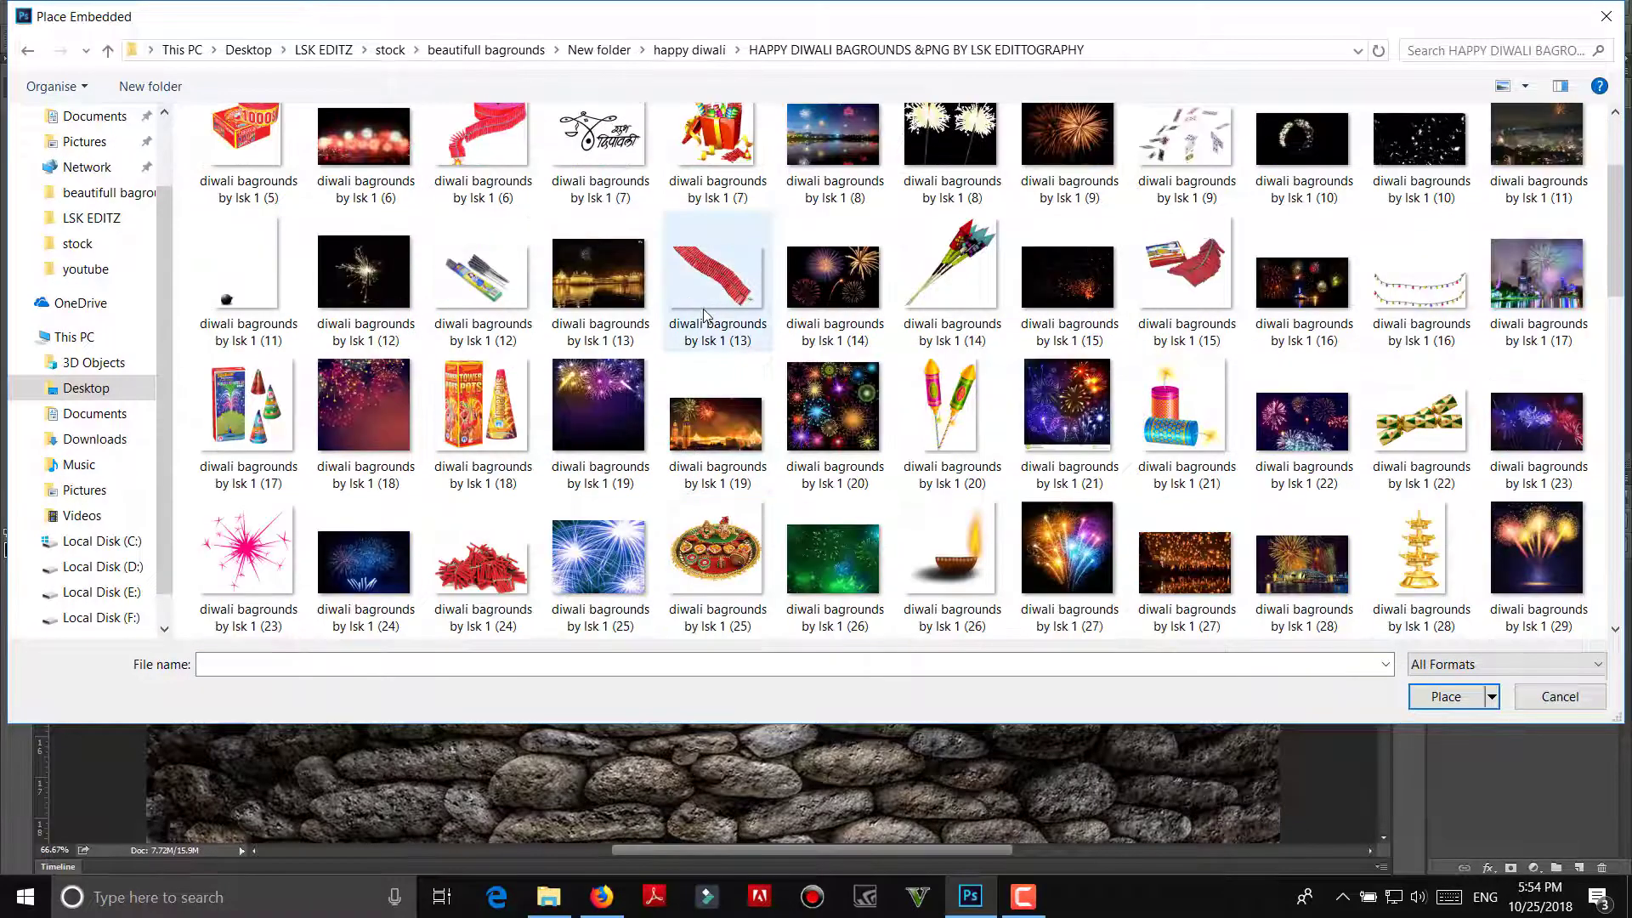
scroll(705, 315, "down", 4)
left_click(453, 299)
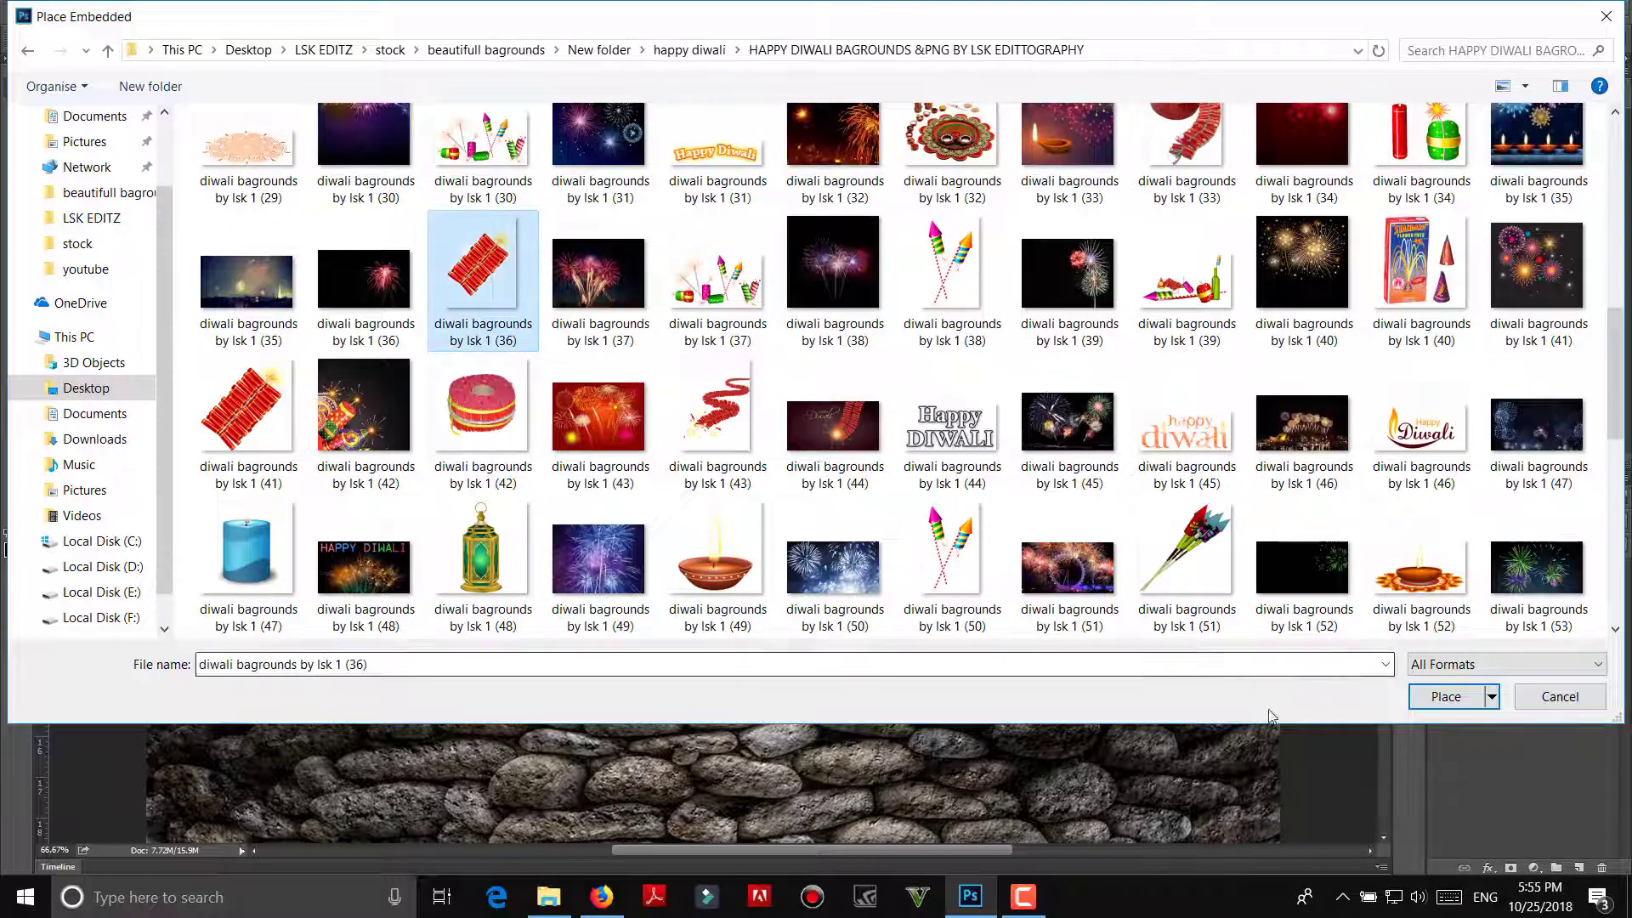
left_click(1445, 697)
Step: Rotate, shrink to about 40% and move the firecracker into the man's hand, then lower its opacity
left_click_drag(813, 347, 443, 547)
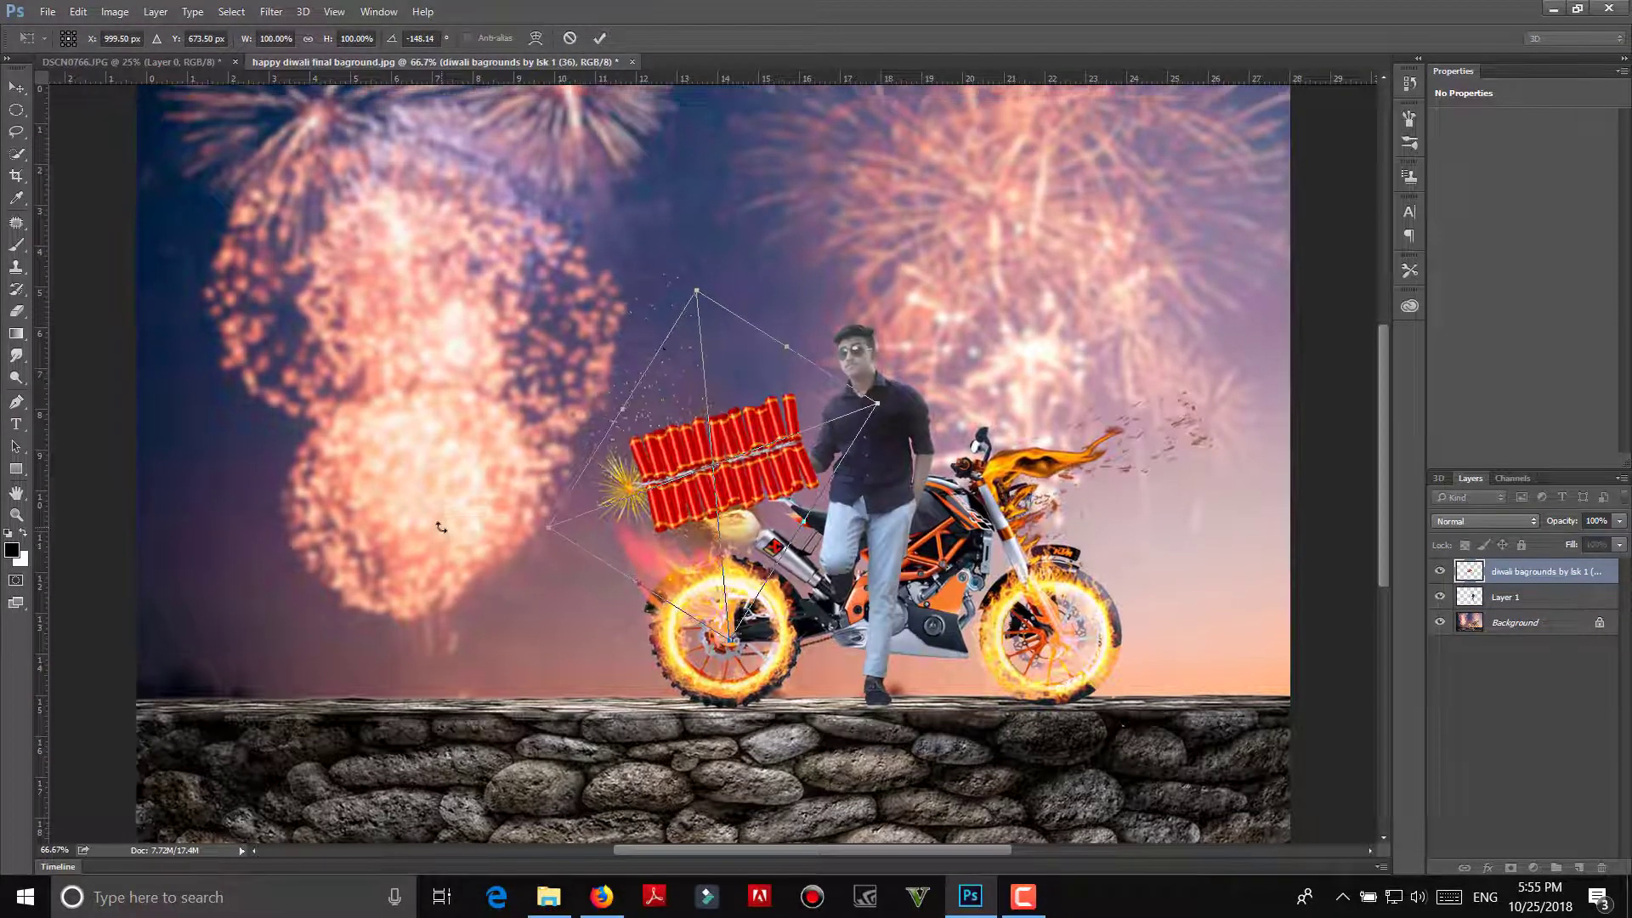
key("ctrl+plus")
left_click_drag(850, 400, 672, 465)
key("ctrl+plus")
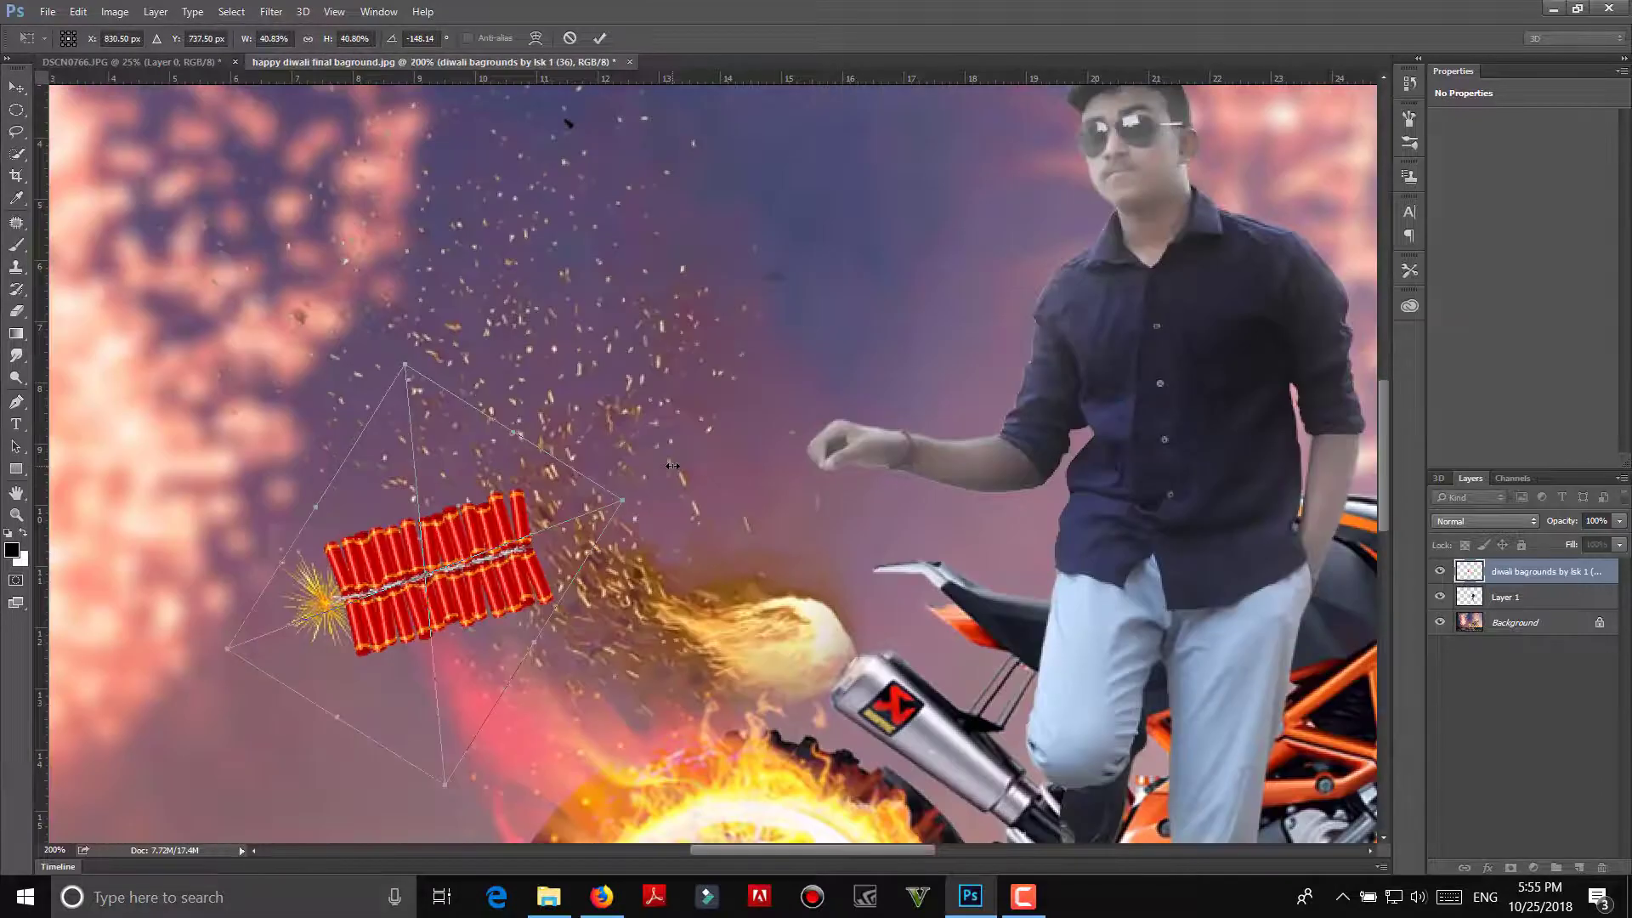
key("ctrl+plus")
mouse_move(552, 489)
left_mouse_down()
mouse_move(391, 323)
mouse_move(255, 676)
left_mouse_up()
left_click_drag(268, 750, 903, 486)
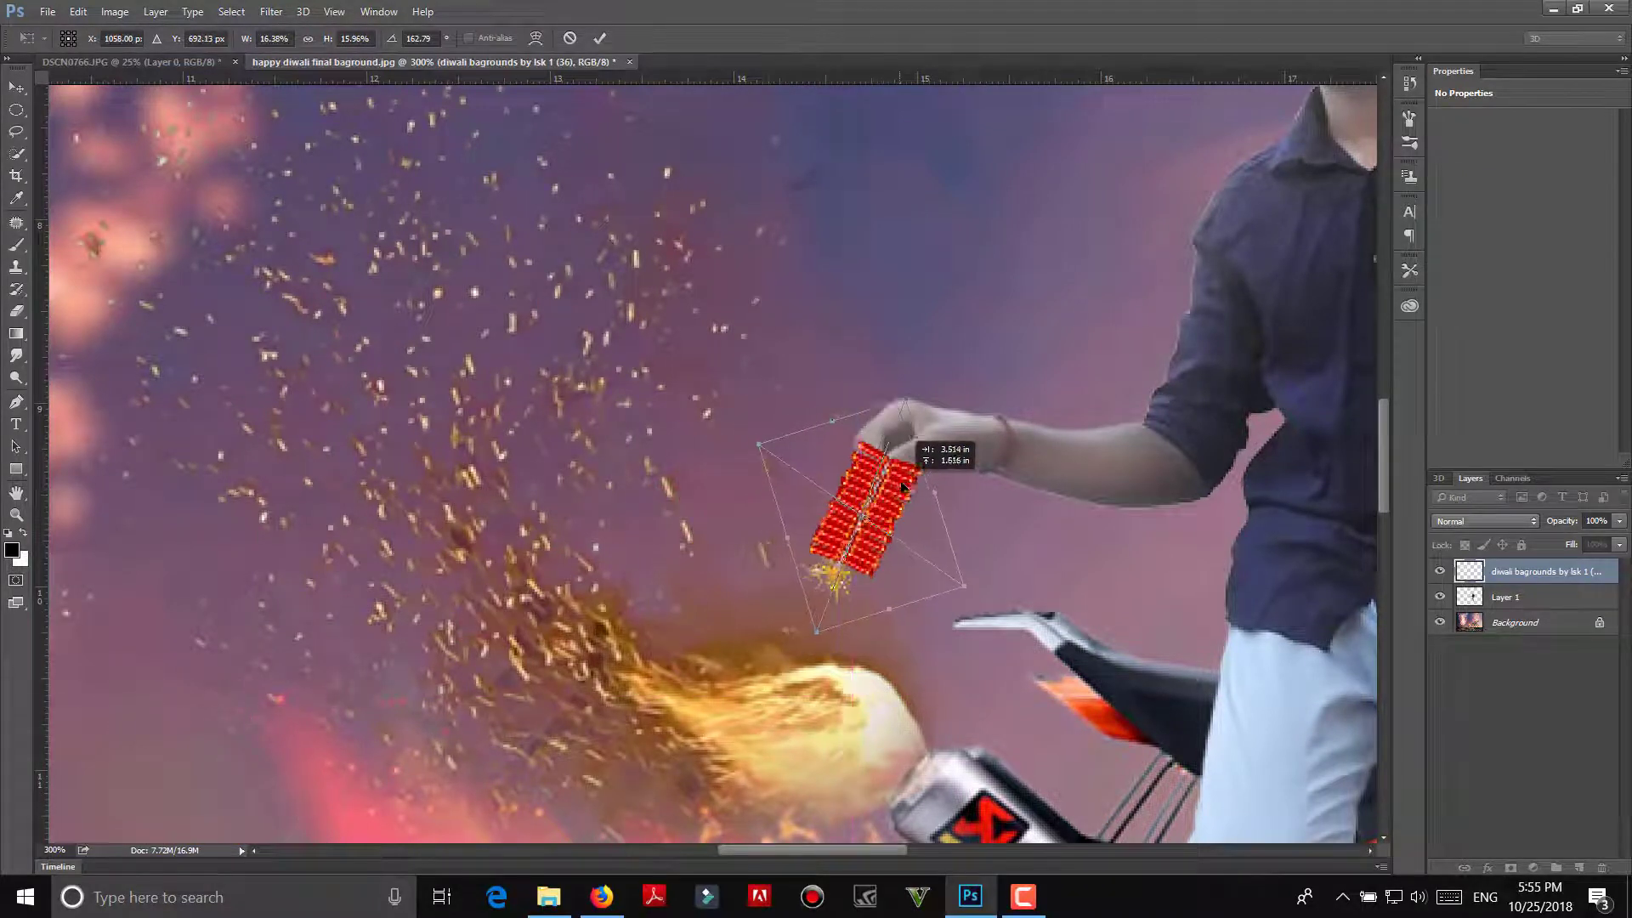
left_click_drag(965, 399, 908, 510)
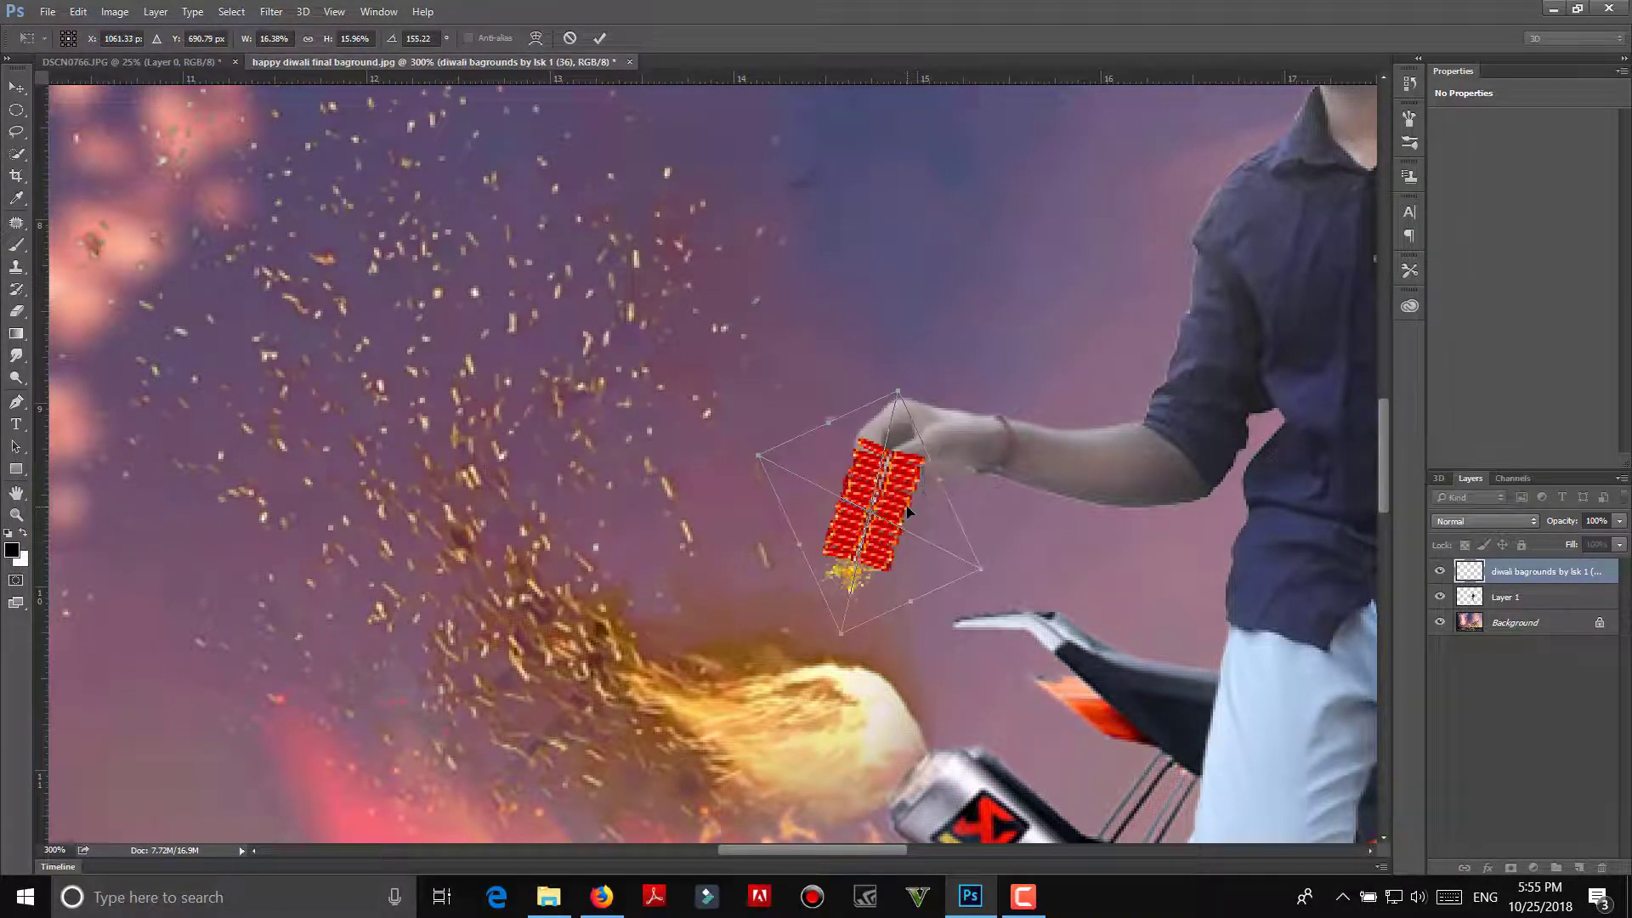
key("4")
key("2")
left_click(1619, 521)
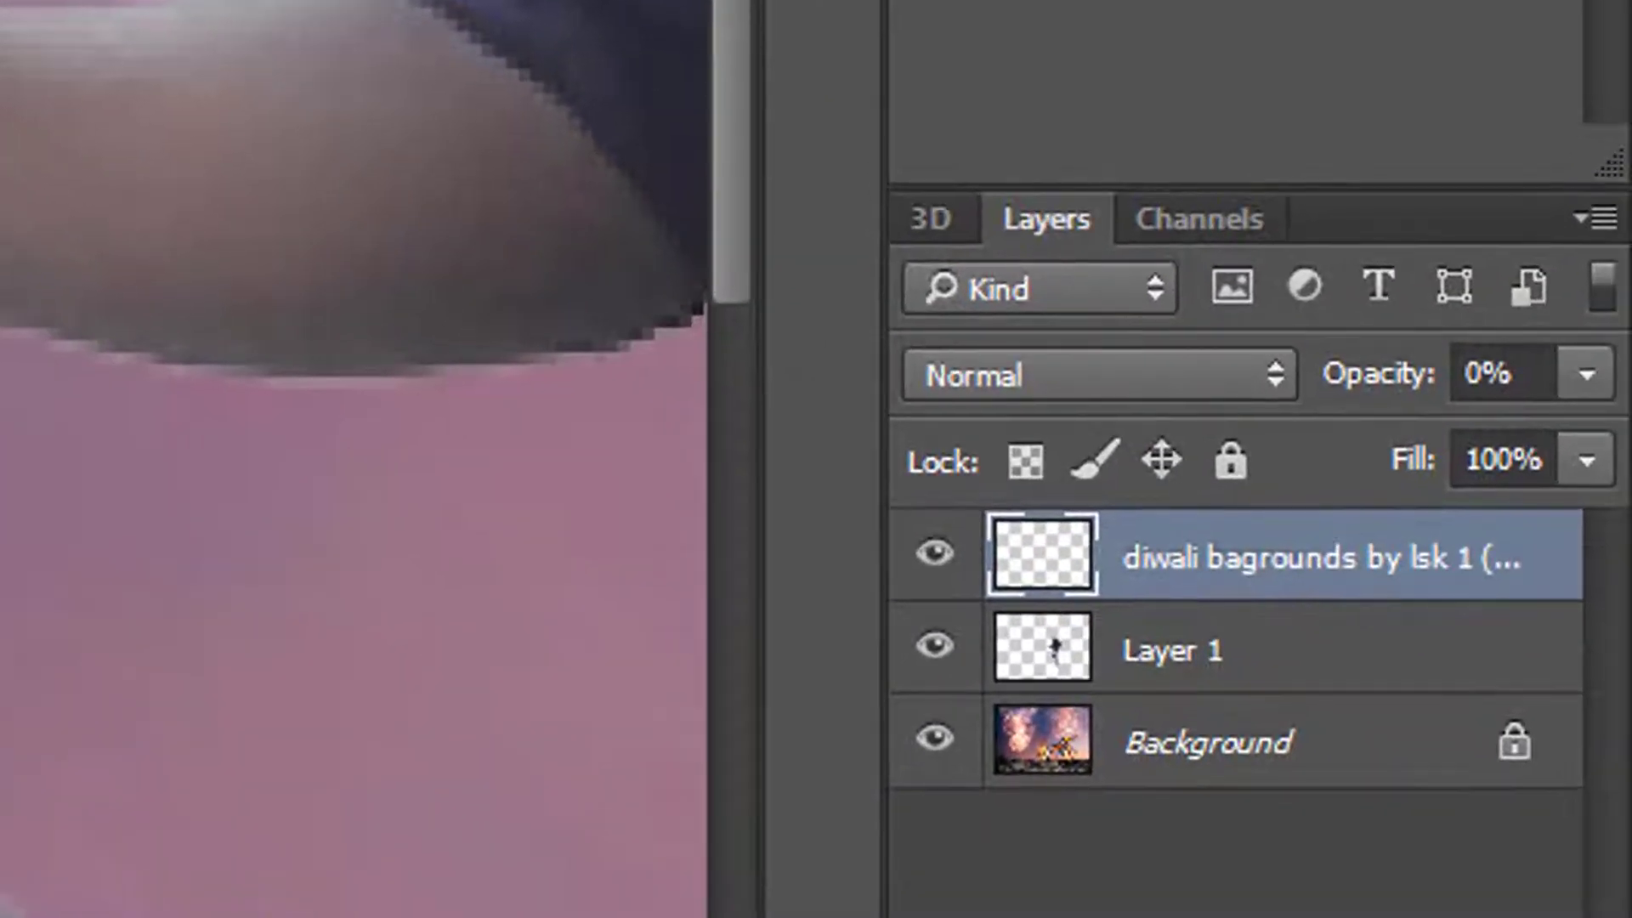
Step: Restore the firecracker to 100% opacity and add a new empty Layer 2 just above Background
left_click(1586, 374)
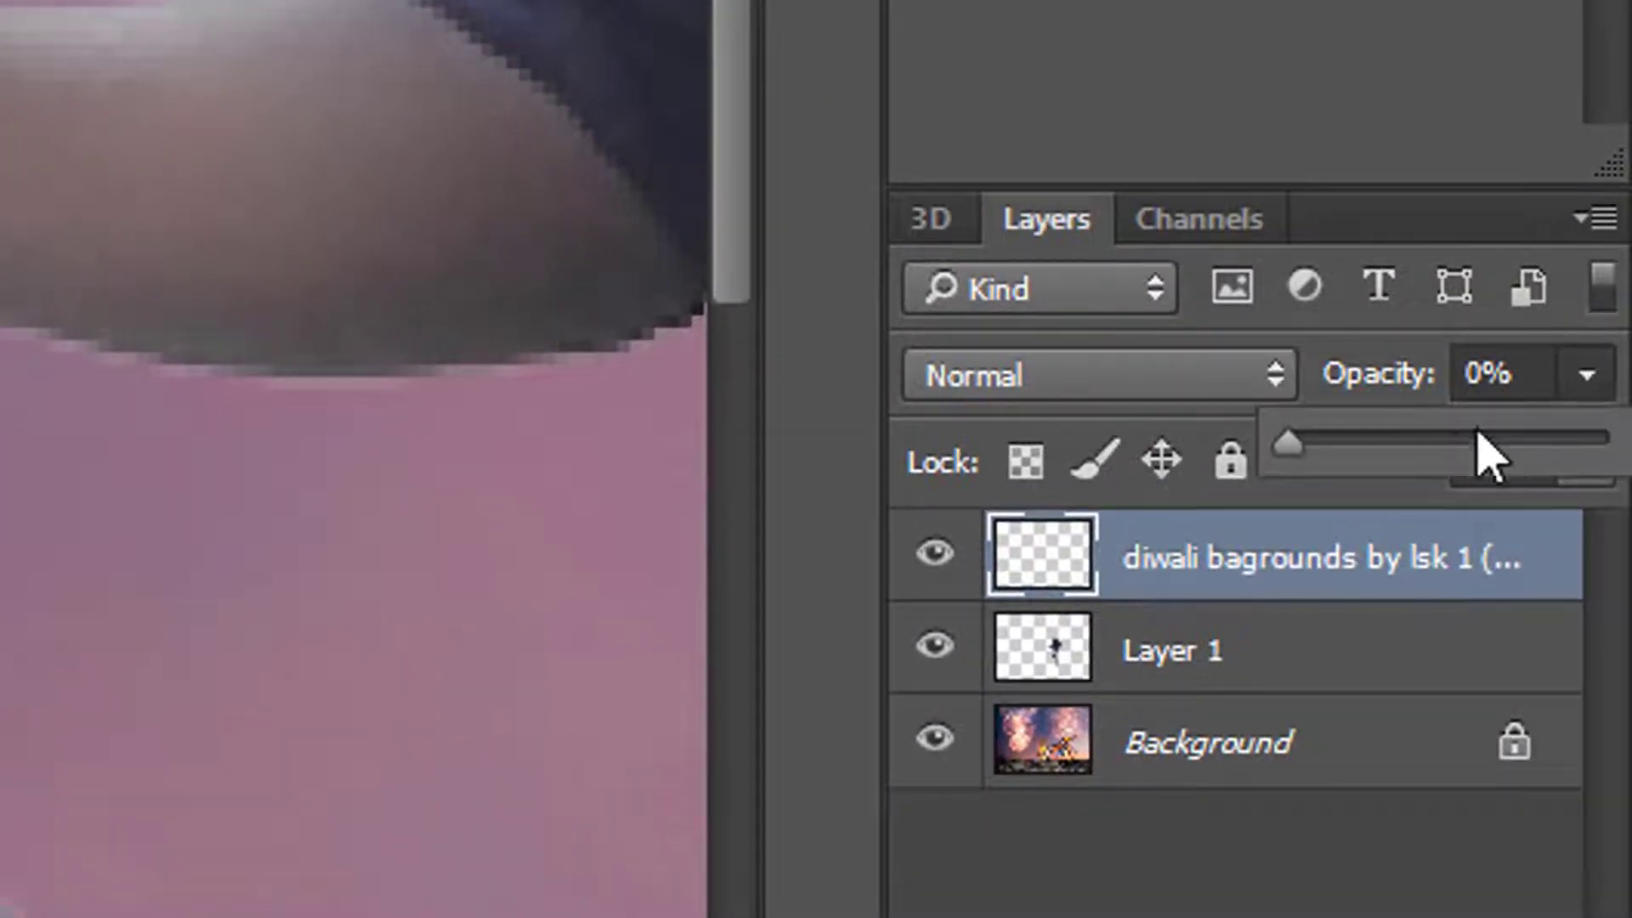
left_click_drag(1479, 443, 1606, 442)
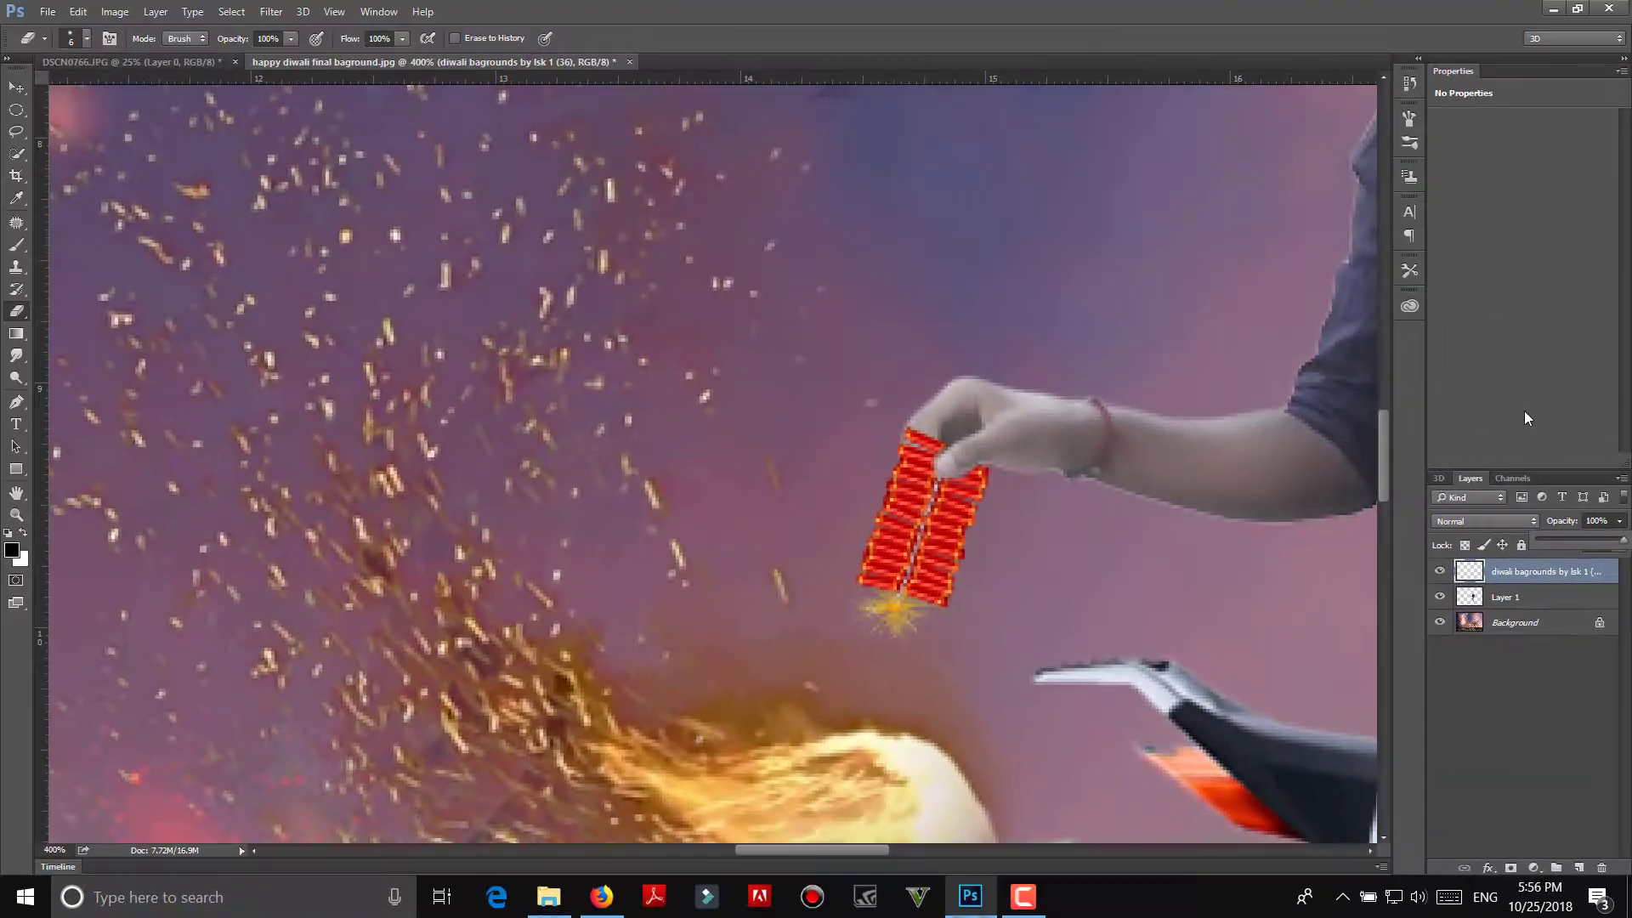
key("ctrl+minus")
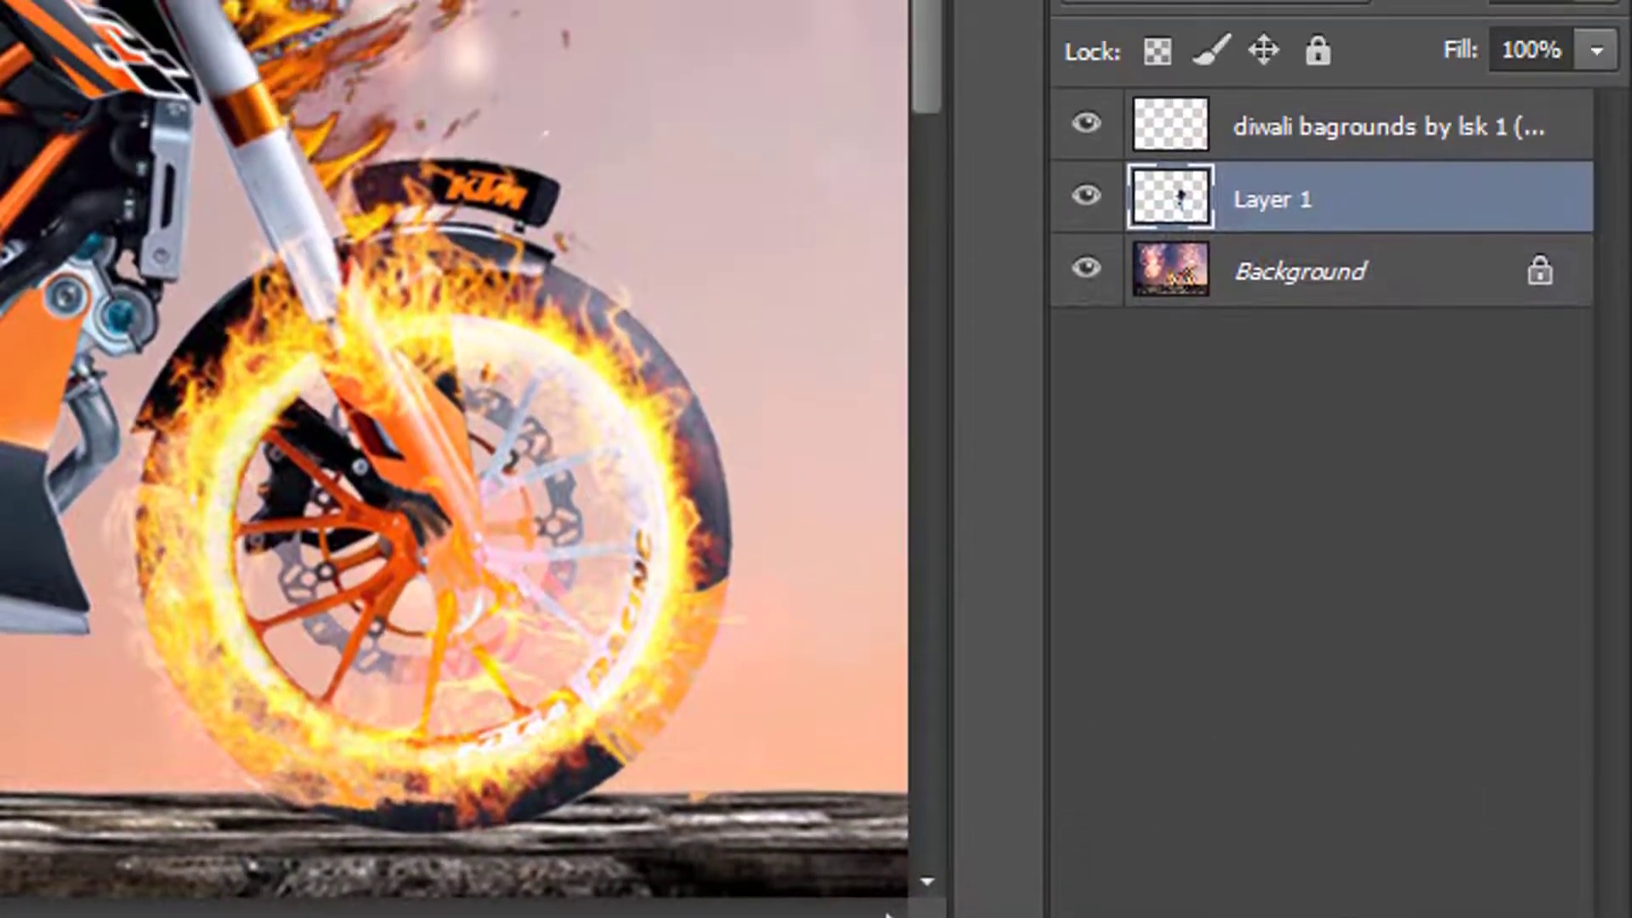
key("ctrl+shift+alt+n")
left_click_drag(1303, 386, 1309, 510)
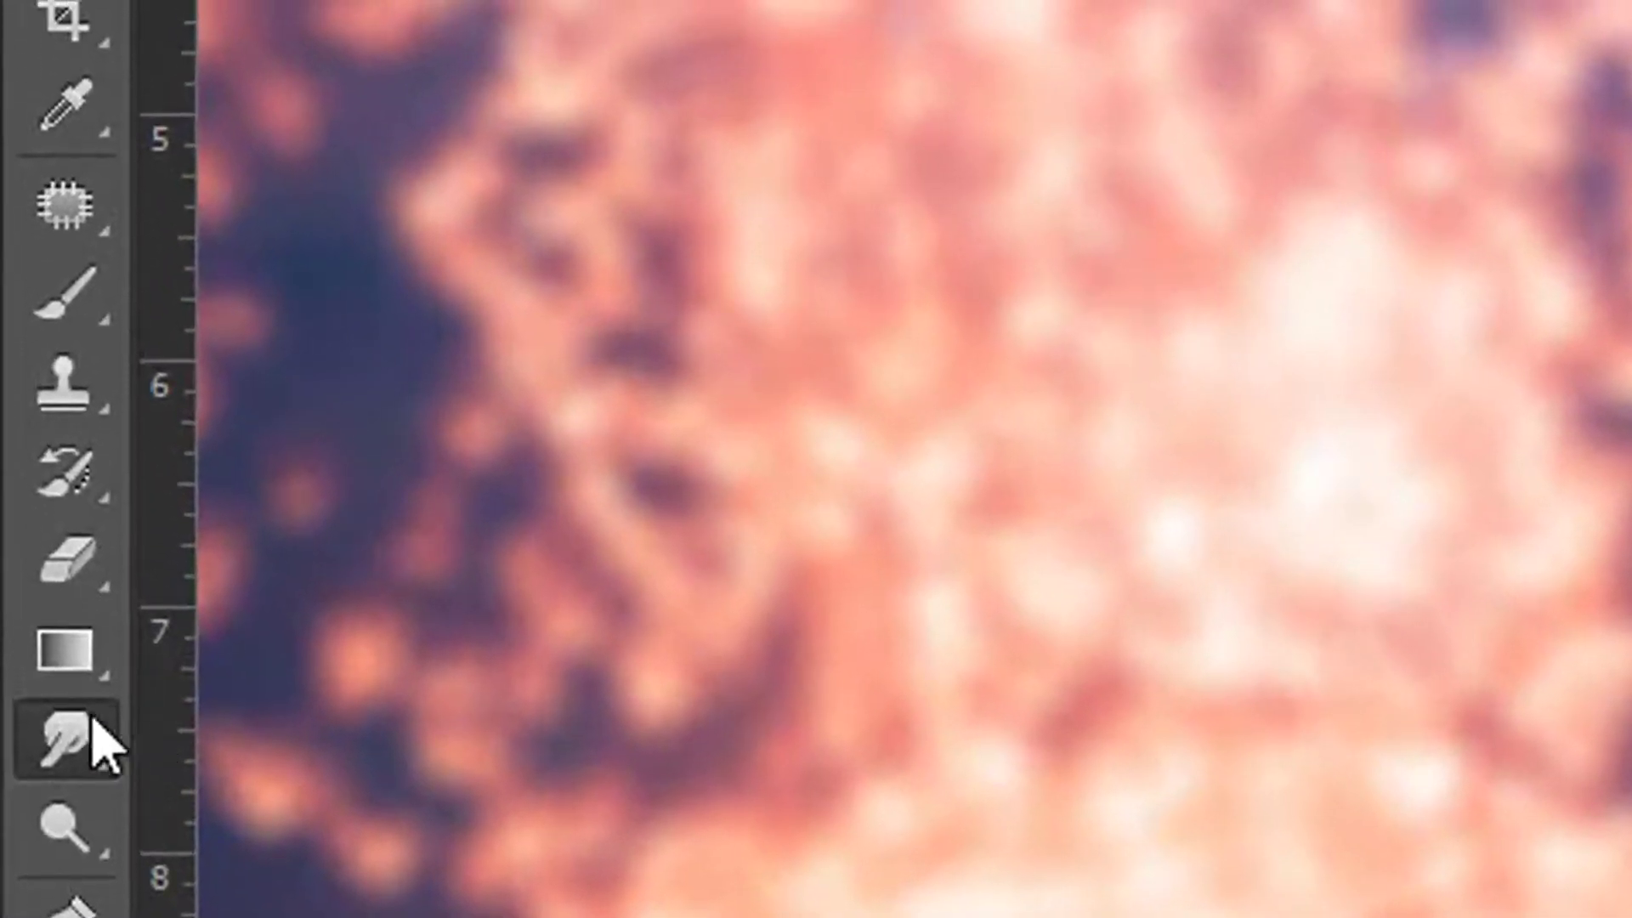
Step: Paint a black shadow with a 237-pixel brush around the rider's leg at 50% layer opacity
left_click(94, 739)
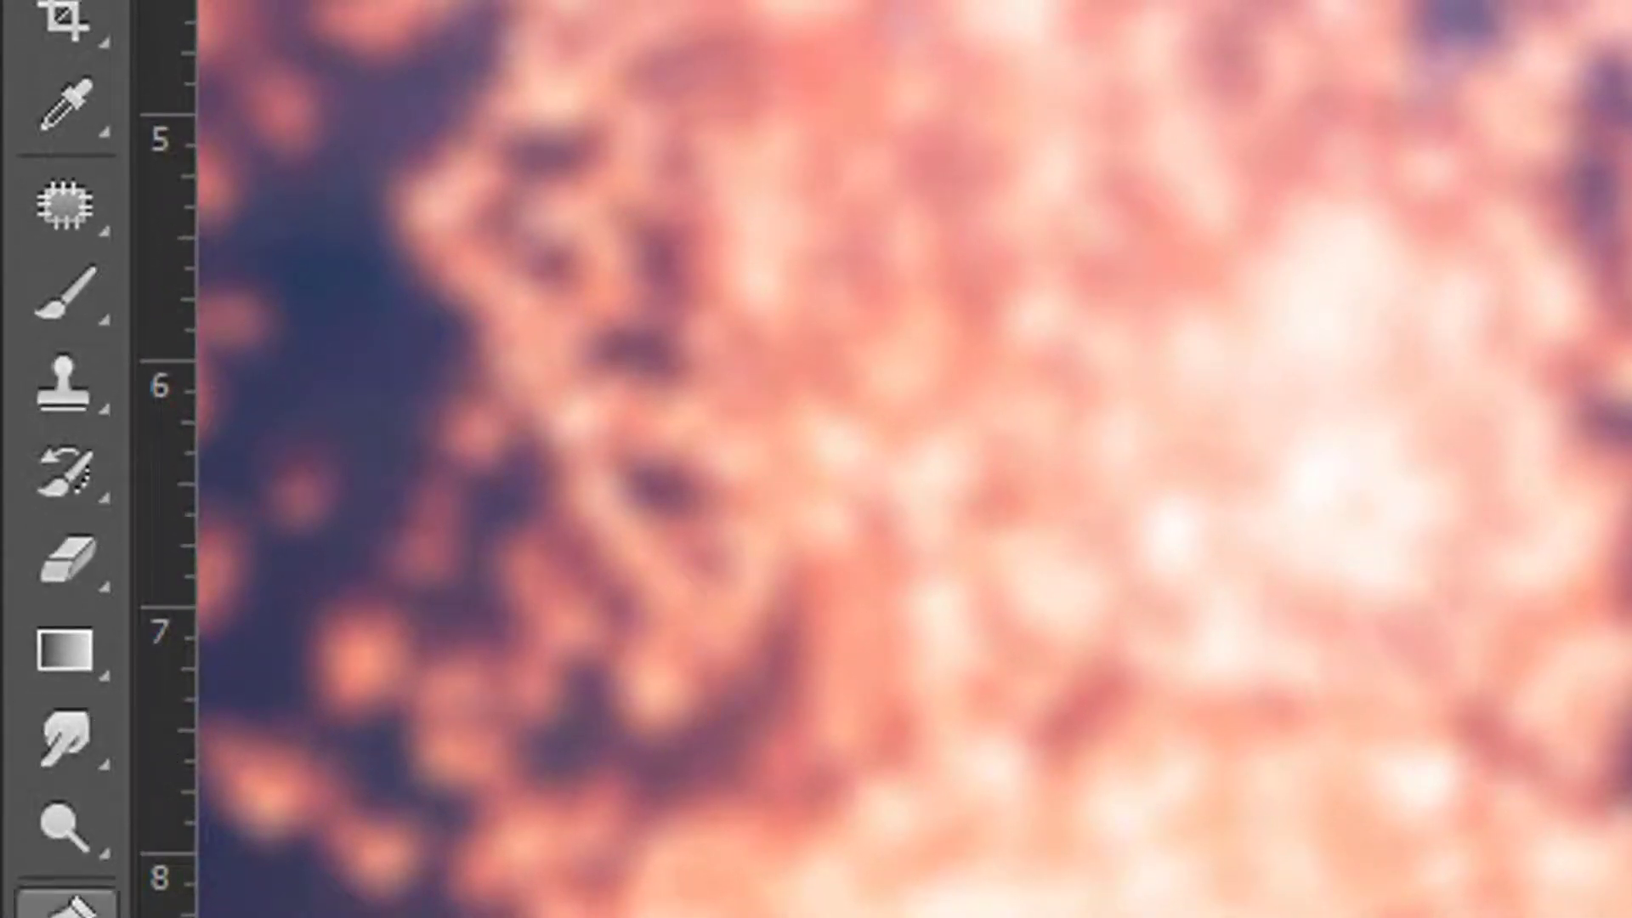
left_click(92, 530)
left_click(62, 319)
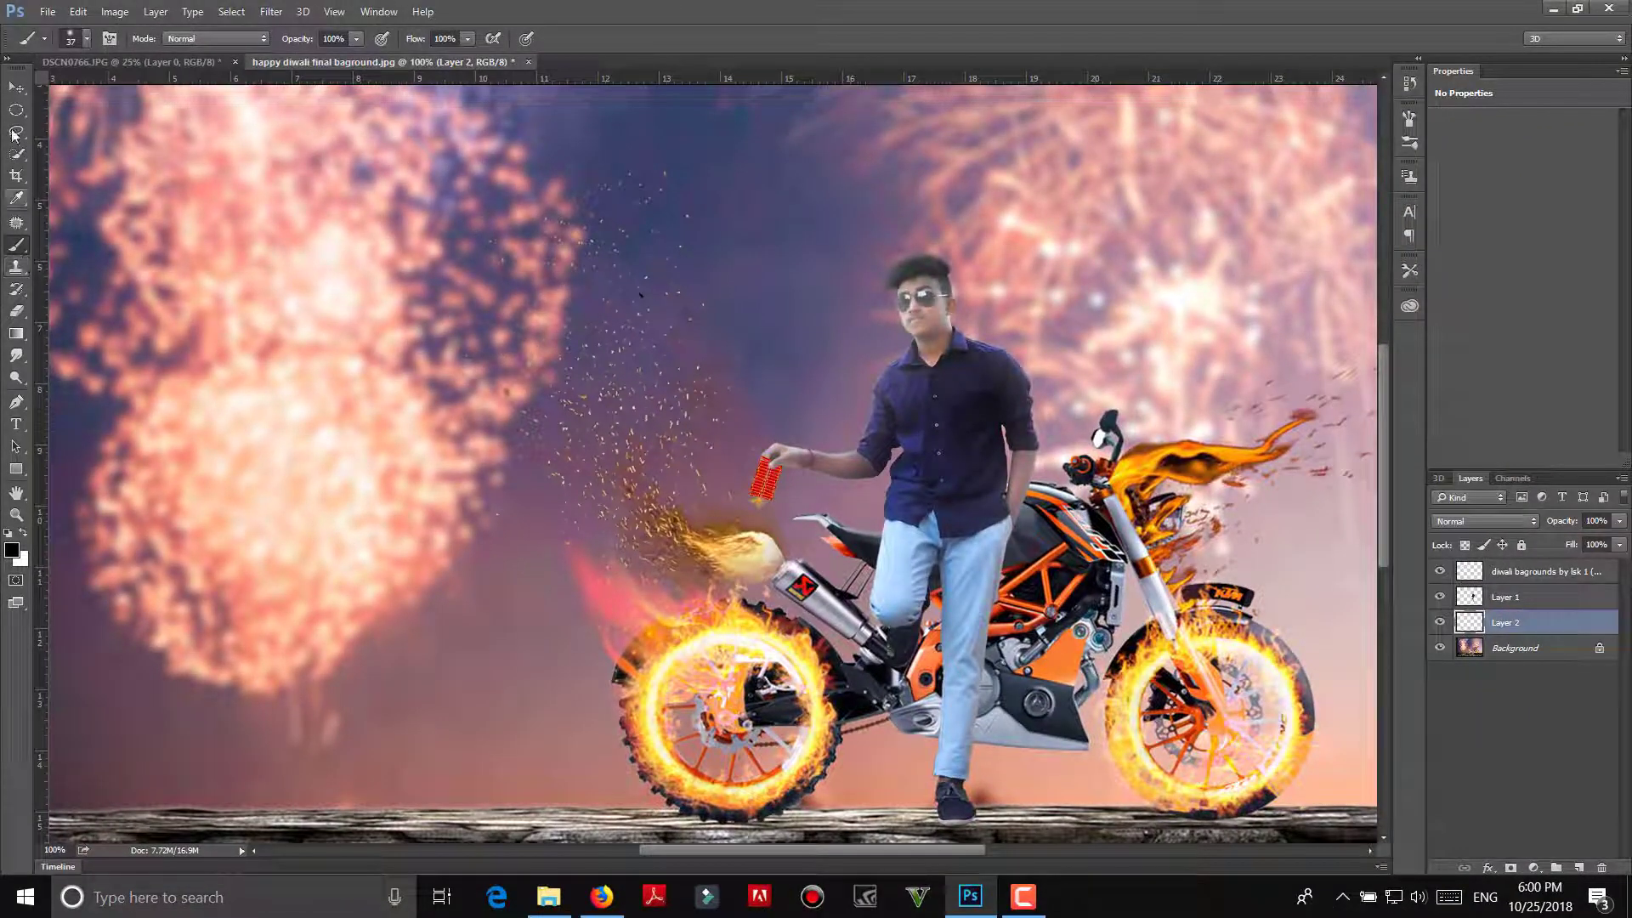
left_click(14, 550)
left_click(990, 231)
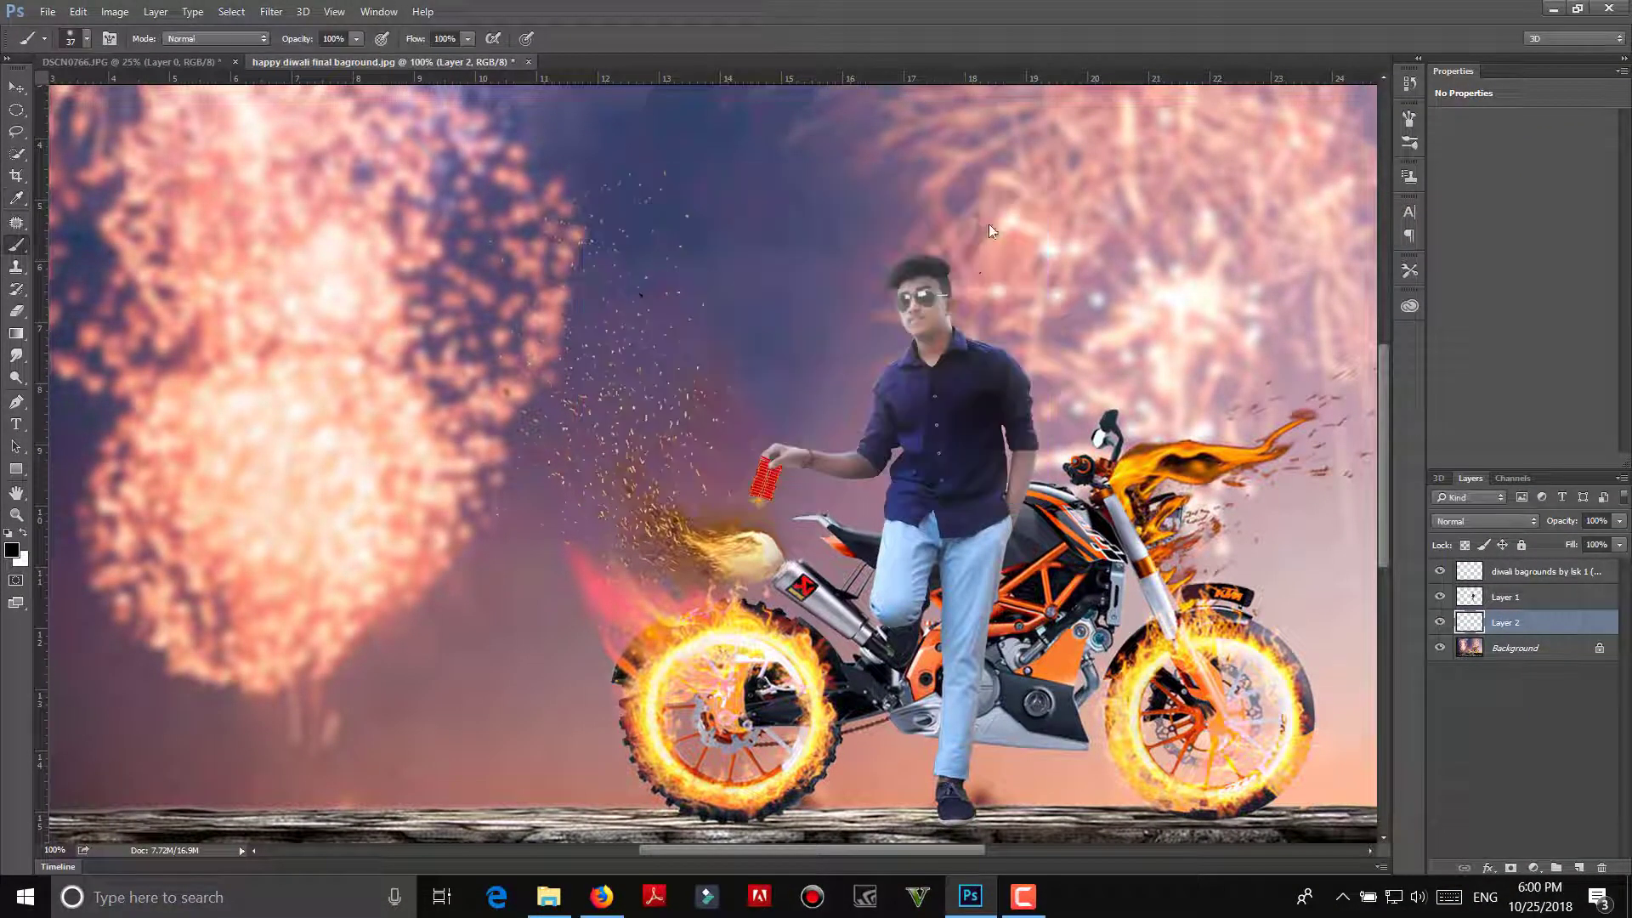
left_click_drag(972, 263, 986, 255)
left_click_drag(940, 683, 969, 693)
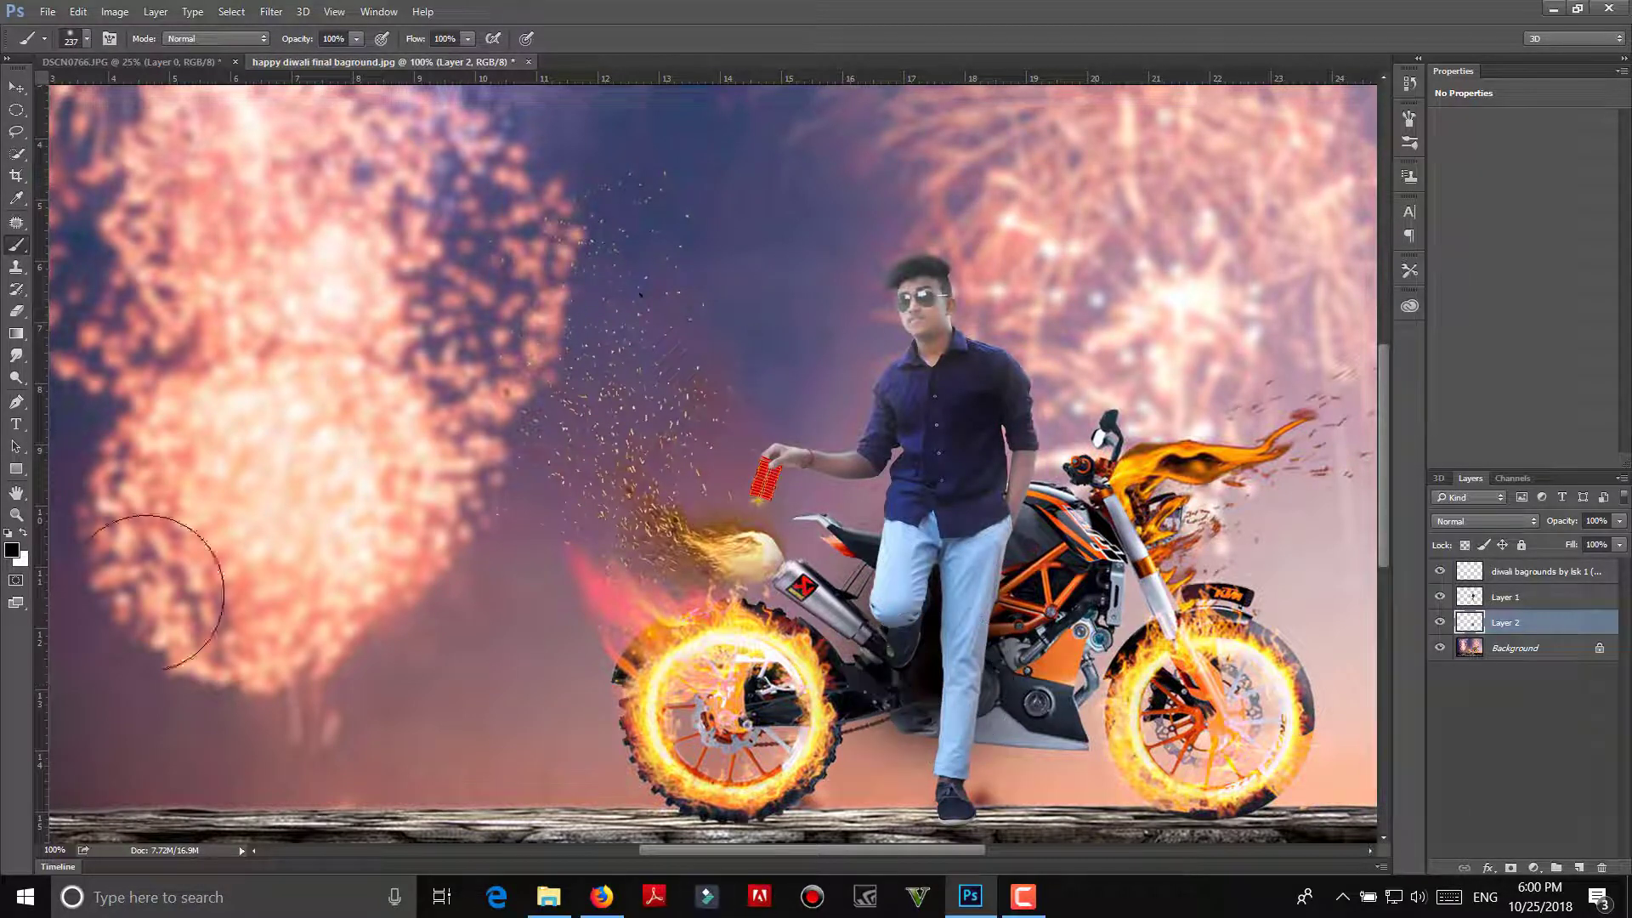
mouse_move(981, 821)
left_mouse_down()
mouse_move(940, 821)
mouse_move(974, 826)
left_mouse_up()
left_click(1619, 521)
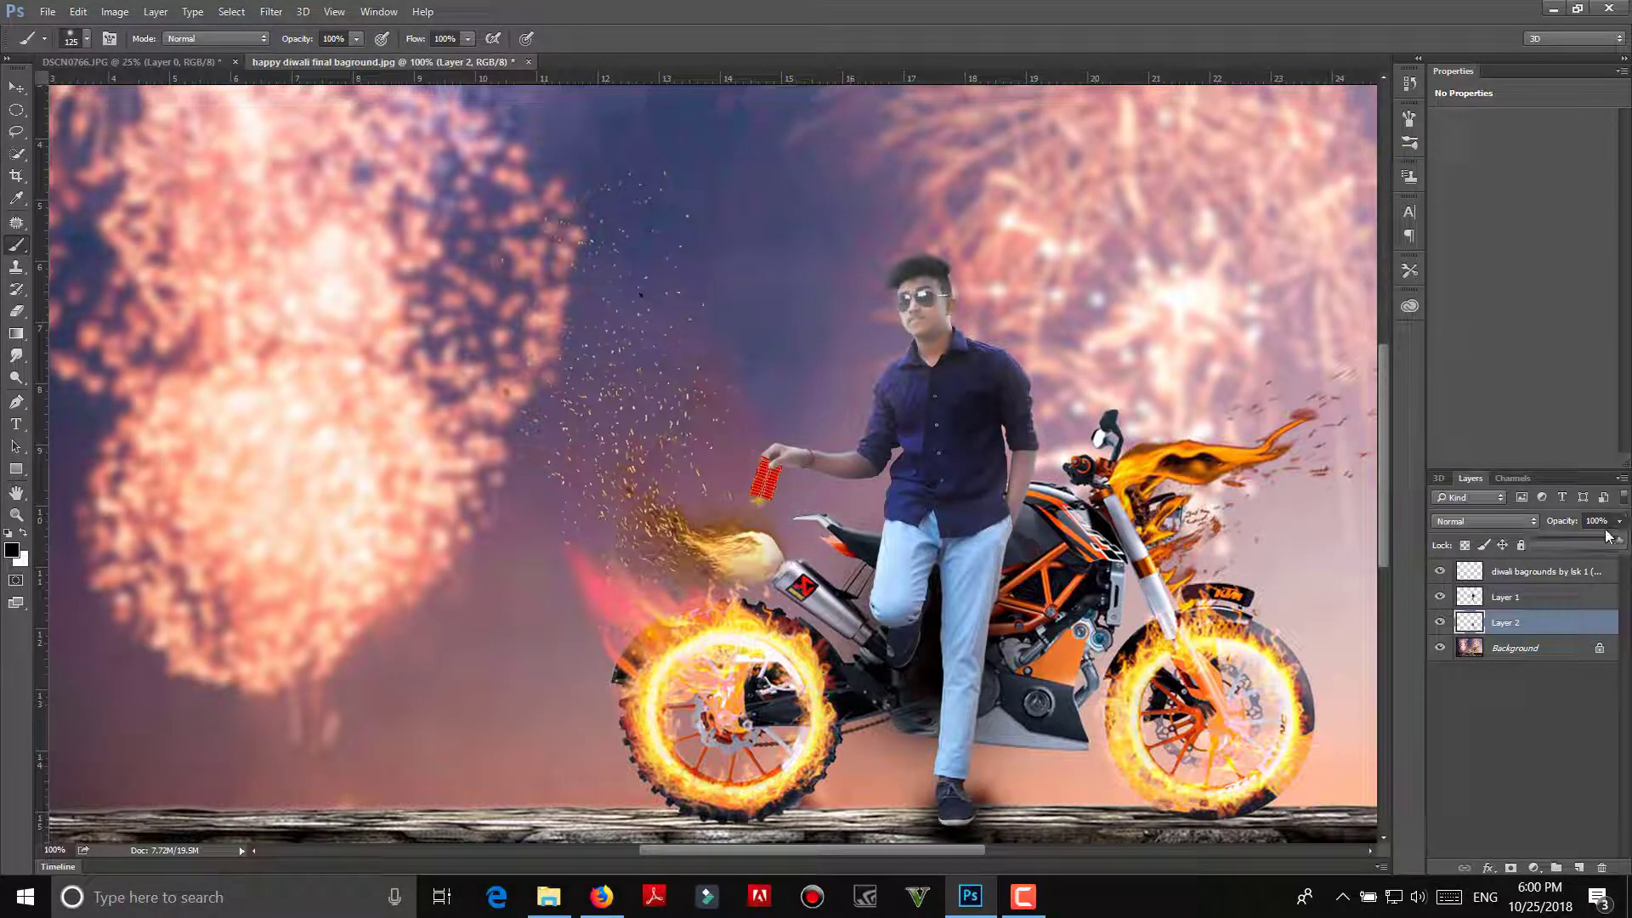
type("50")
key("Return")
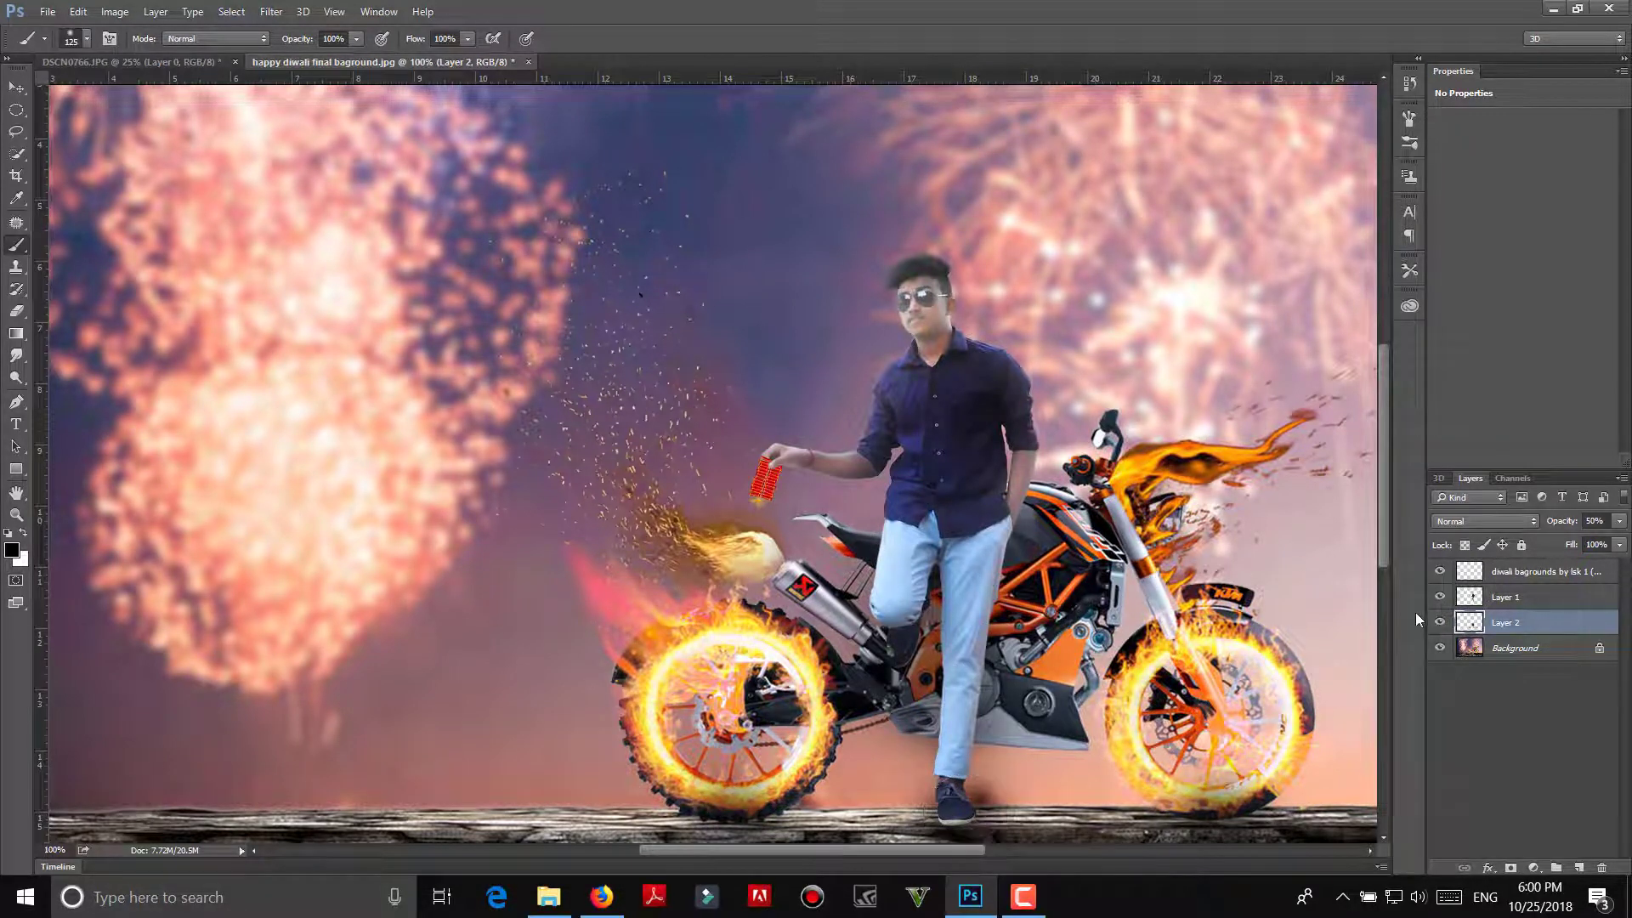
Step: Merge the shadow layer and Layer 1 down into the Background
right_click(1543, 622)
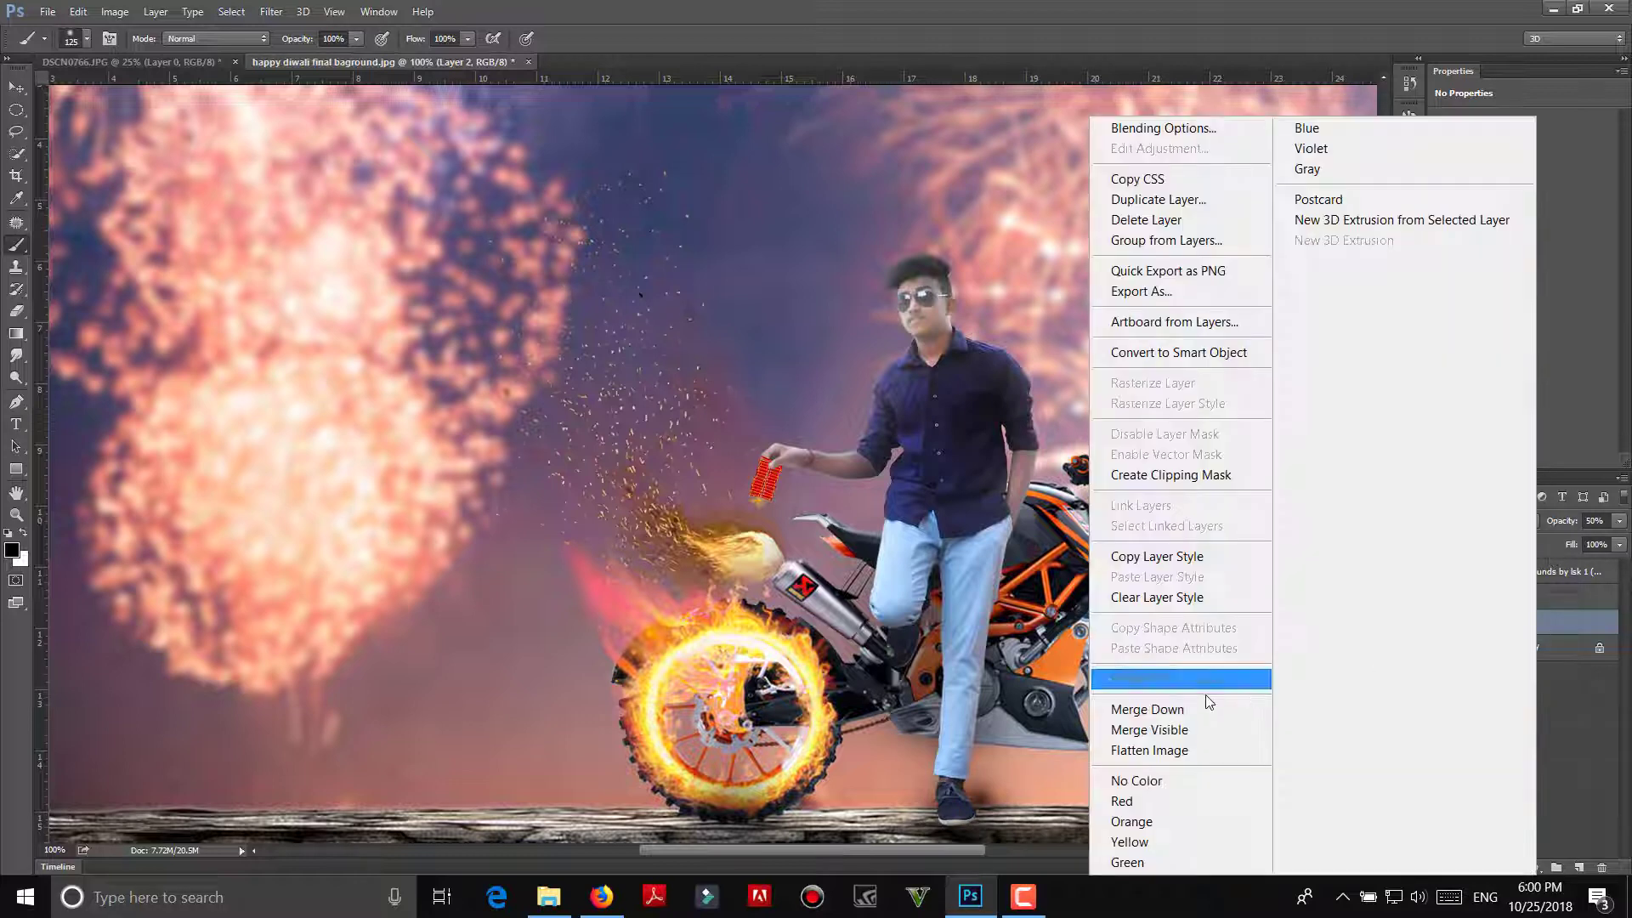
left_click(1147, 705)
right_click(1464, 595)
left_click(1139, 709)
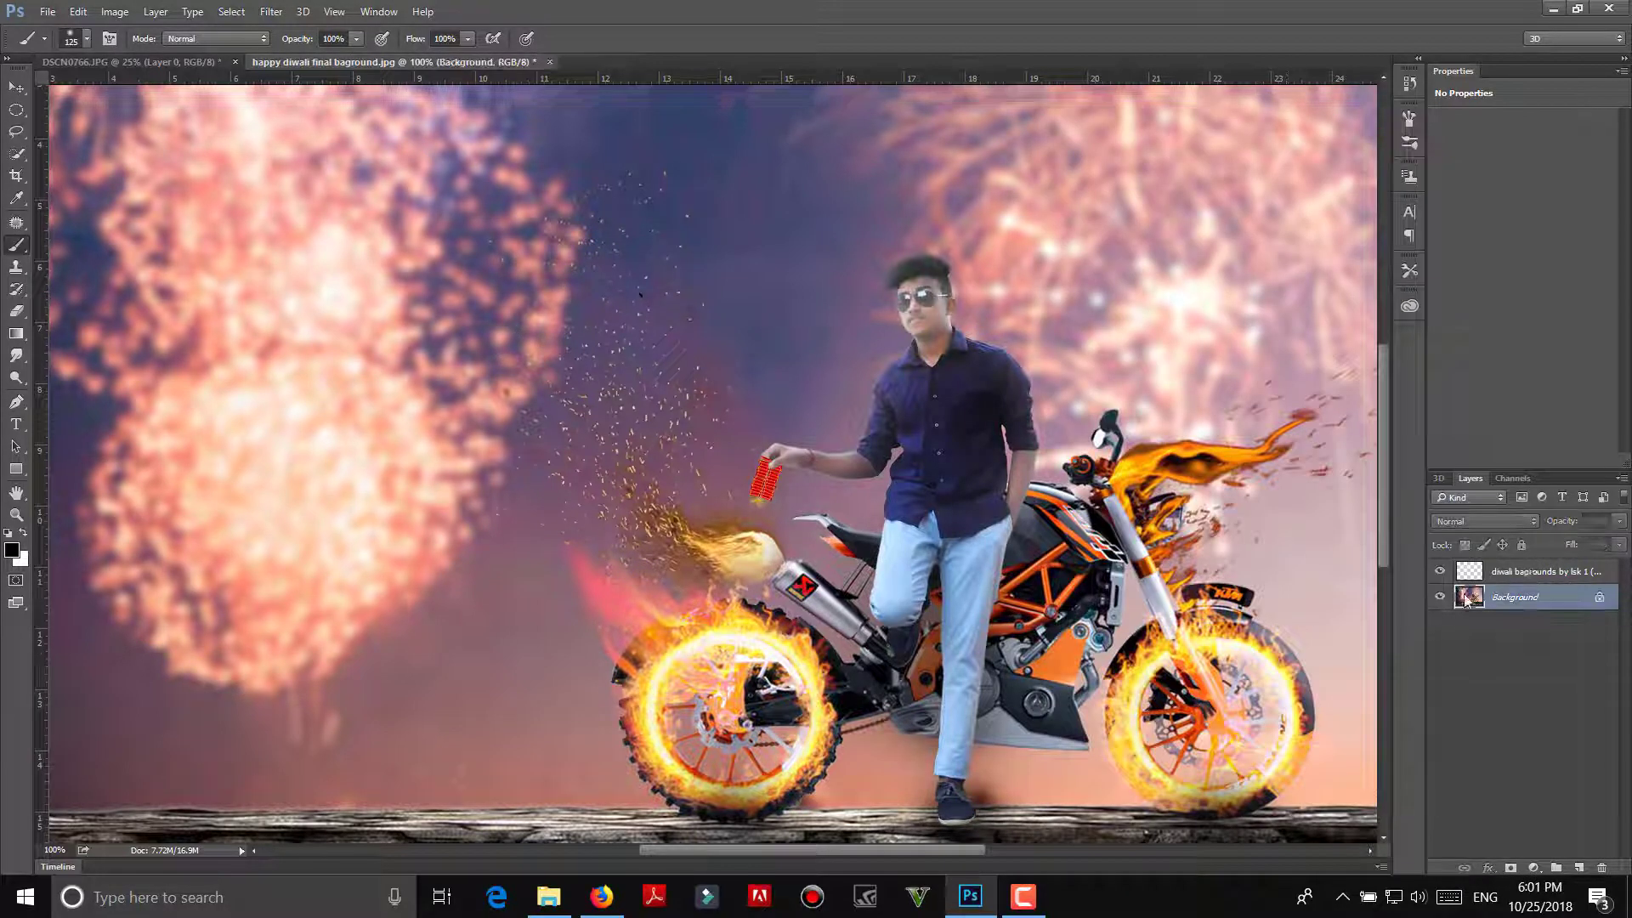
right_click(1556, 572)
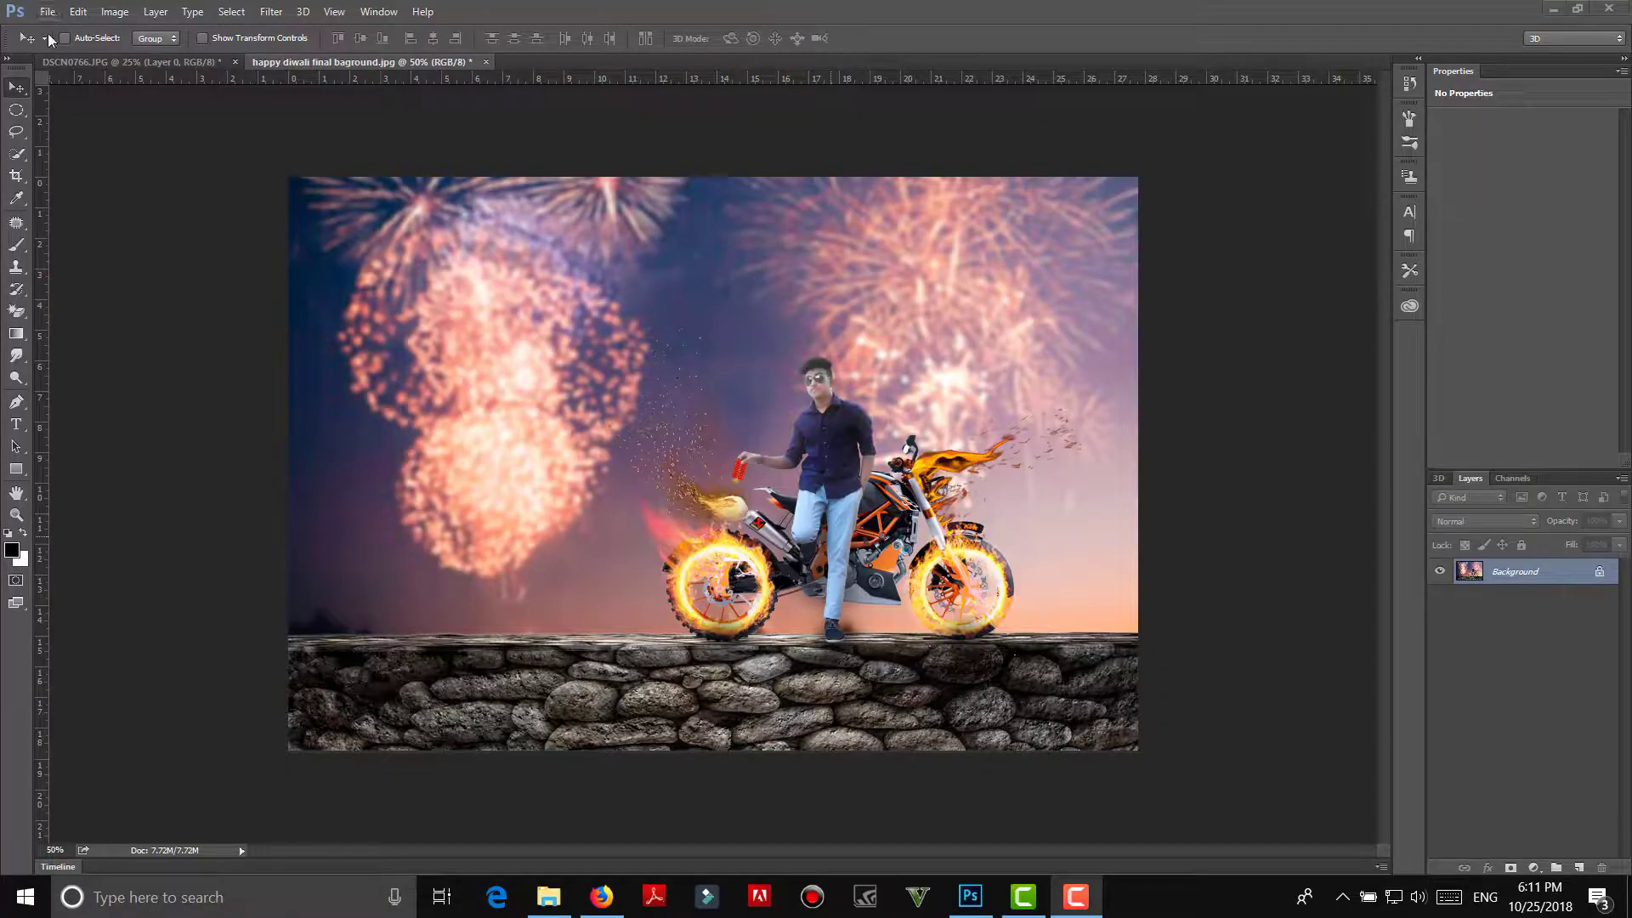
Step: Place the crackers basket image, shrunk to about 30%, on the wall's lower-left end
left_click(48, 12)
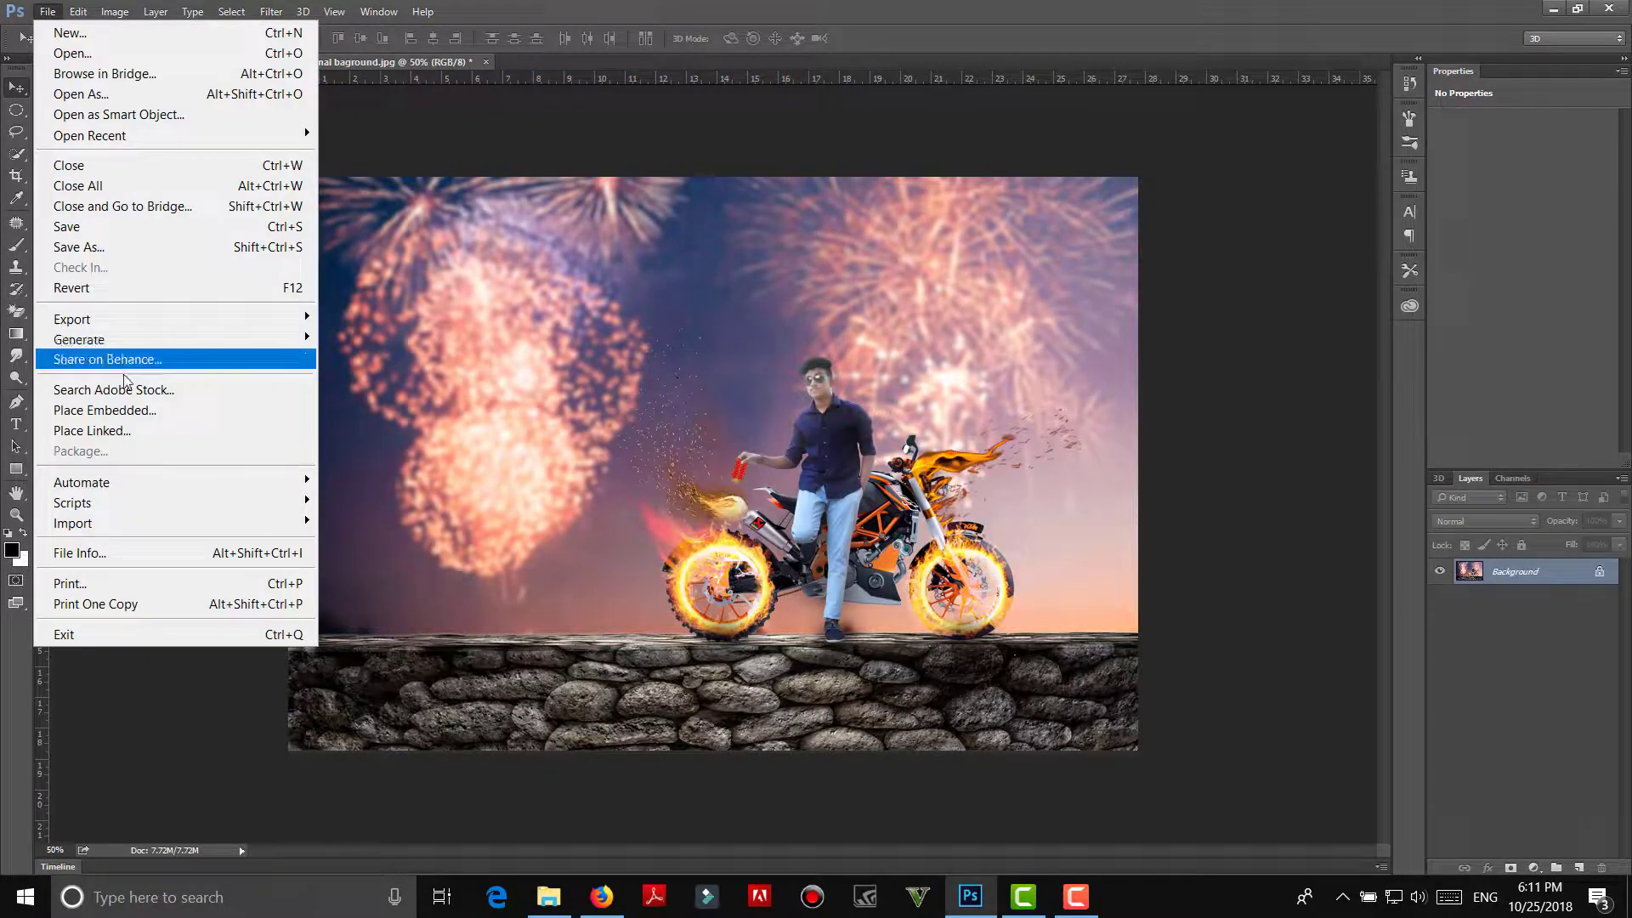
left_click(129, 411)
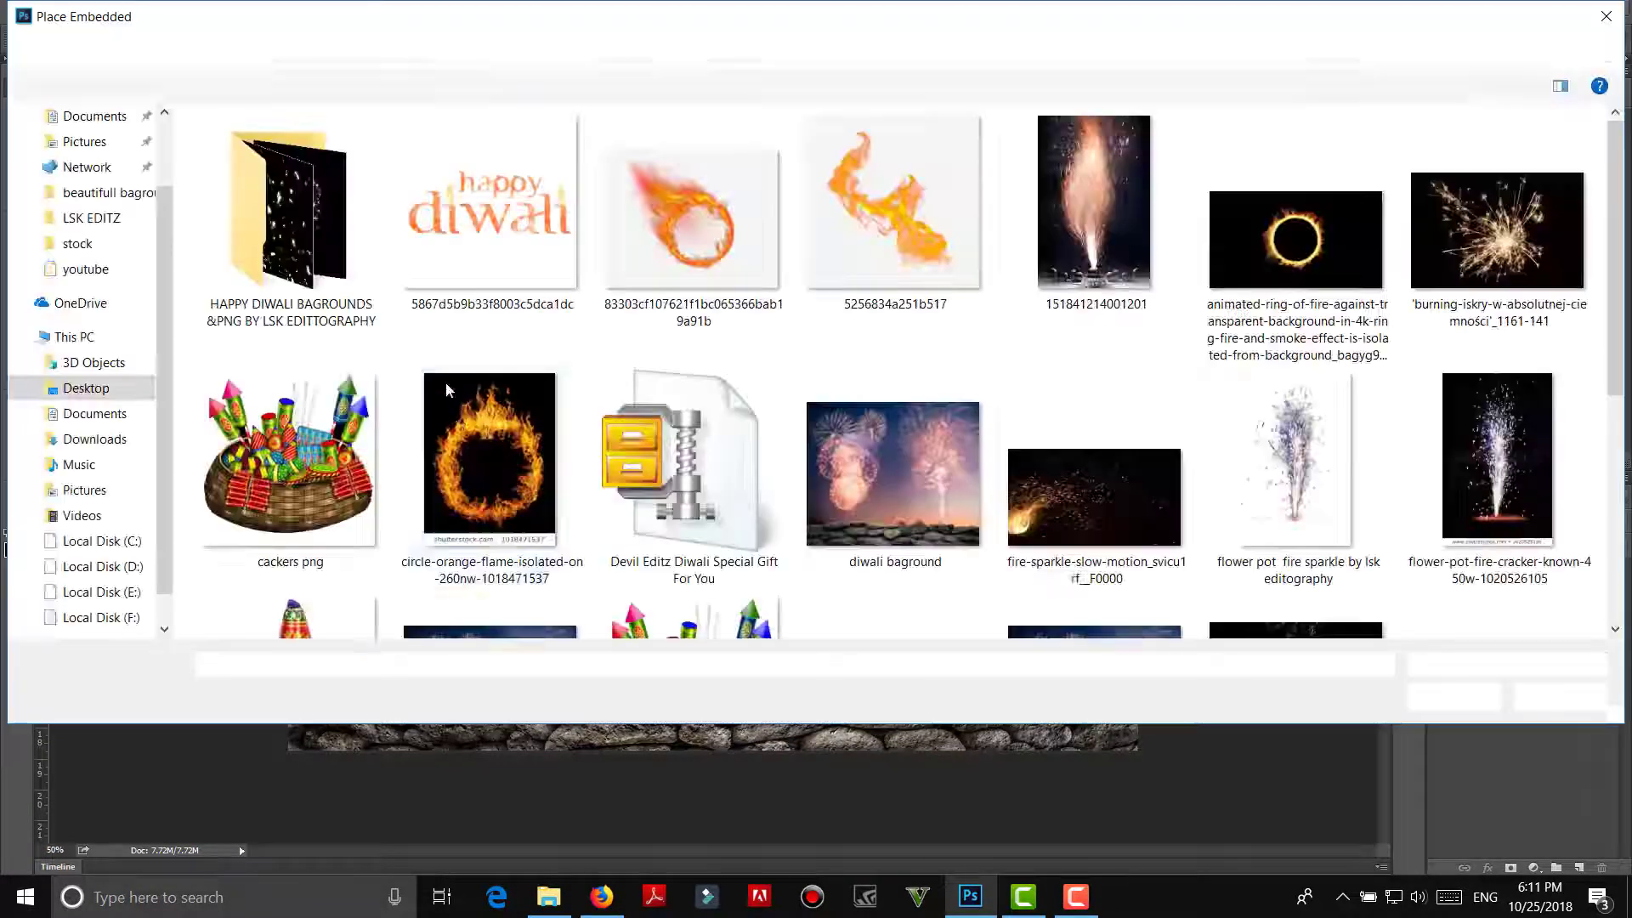
scroll(478, 426, "down", 5)
scroll(408, 360, "up", 2)
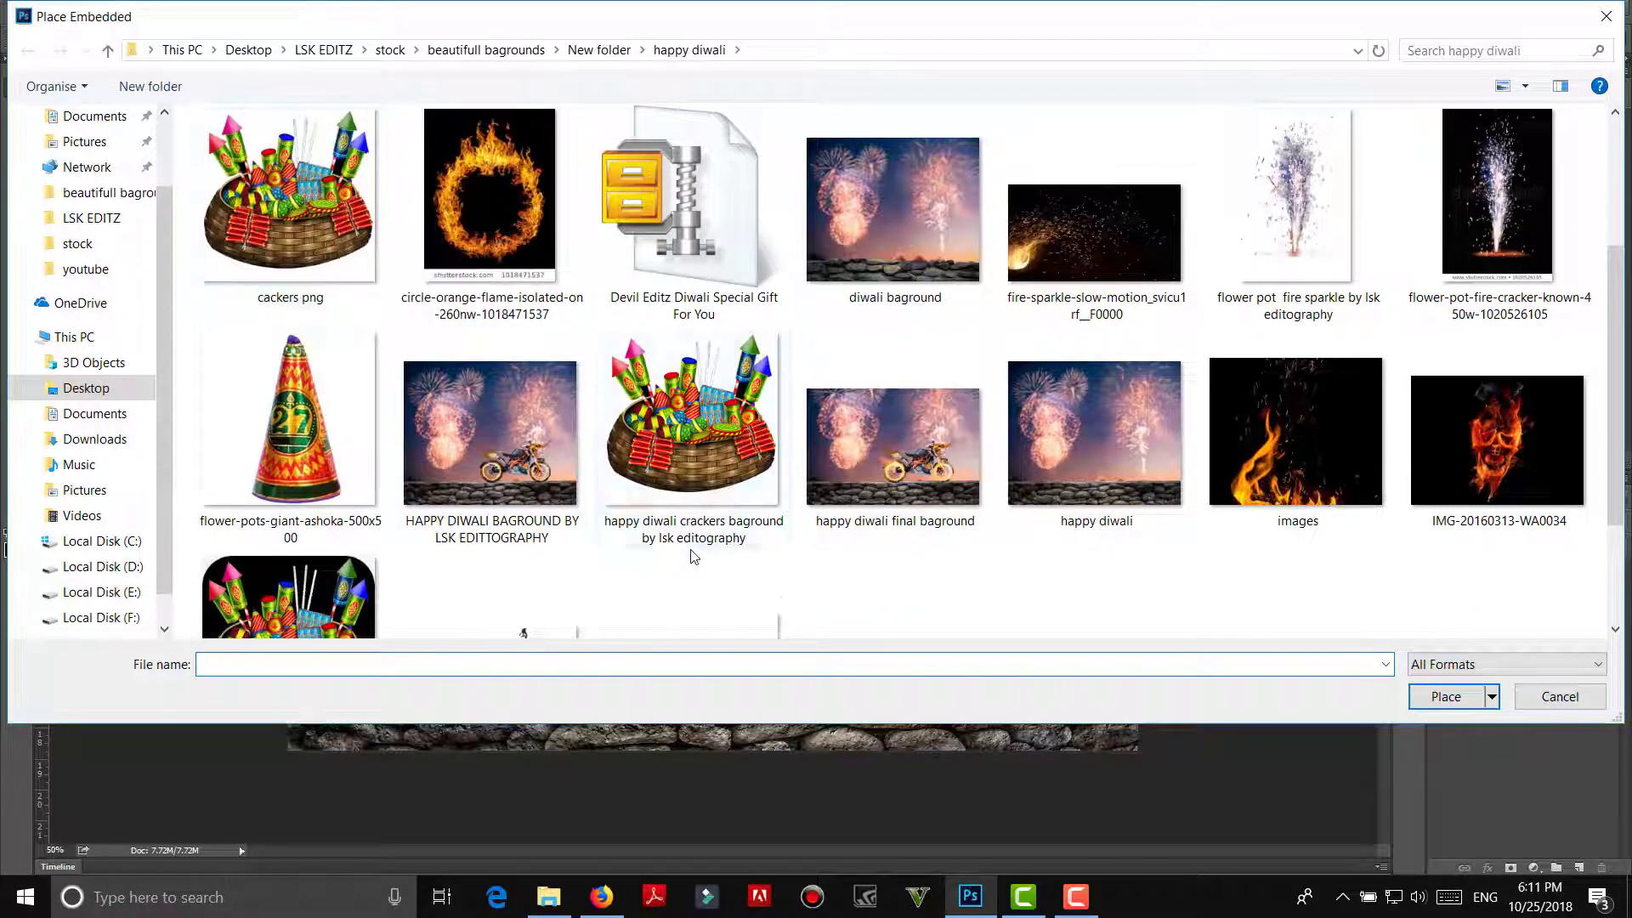
left_click(709, 531)
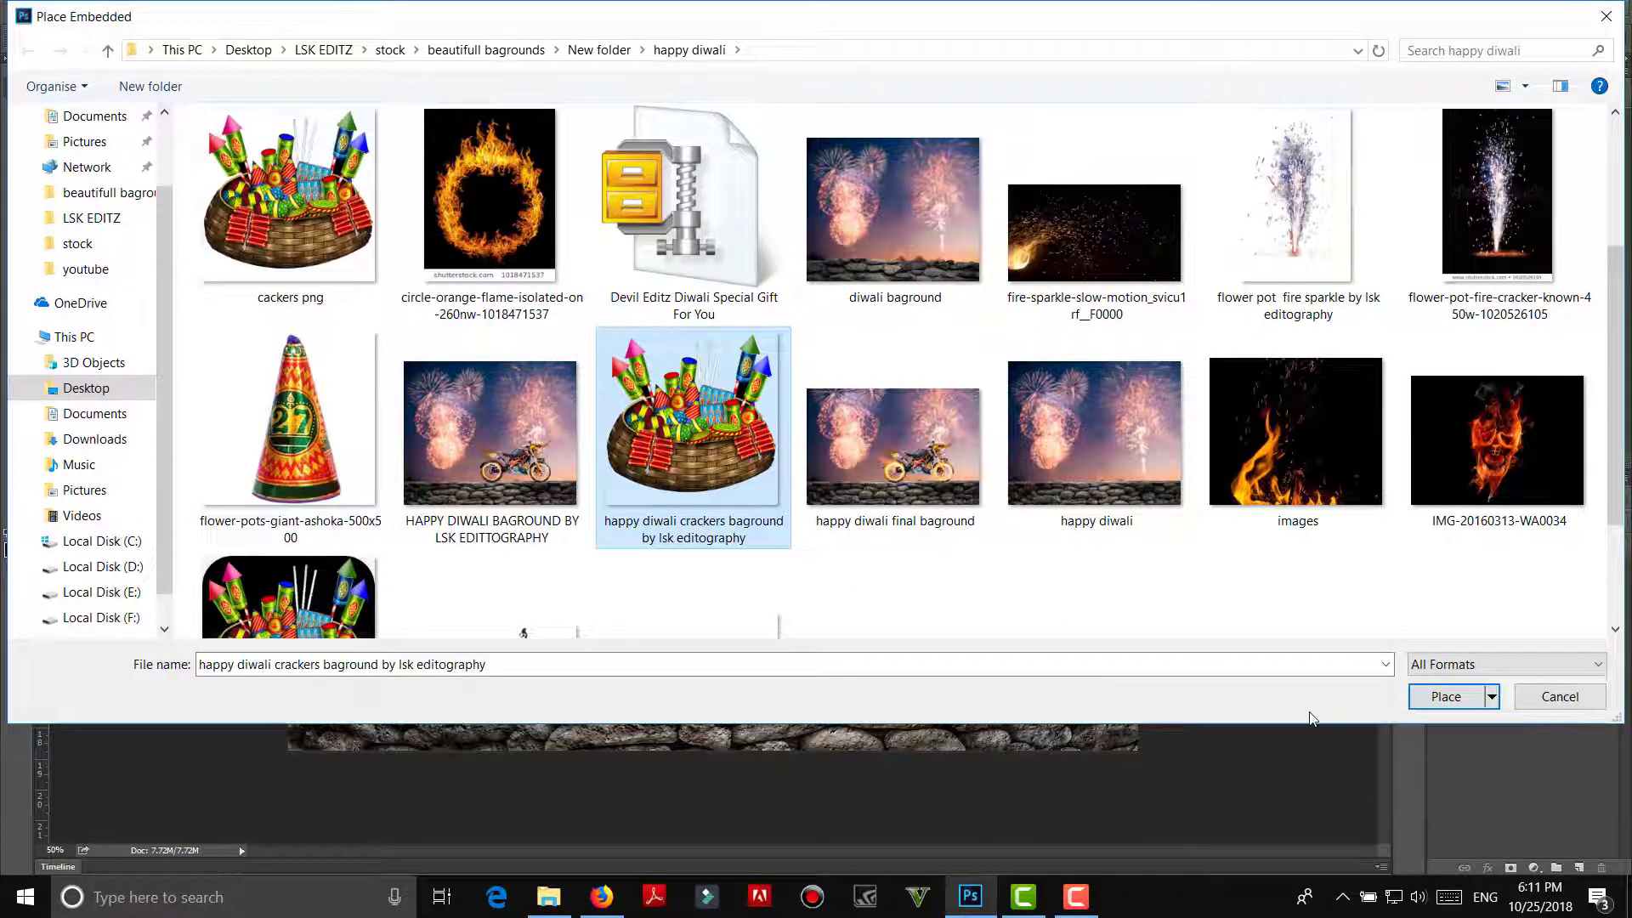
left_click(1445, 697)
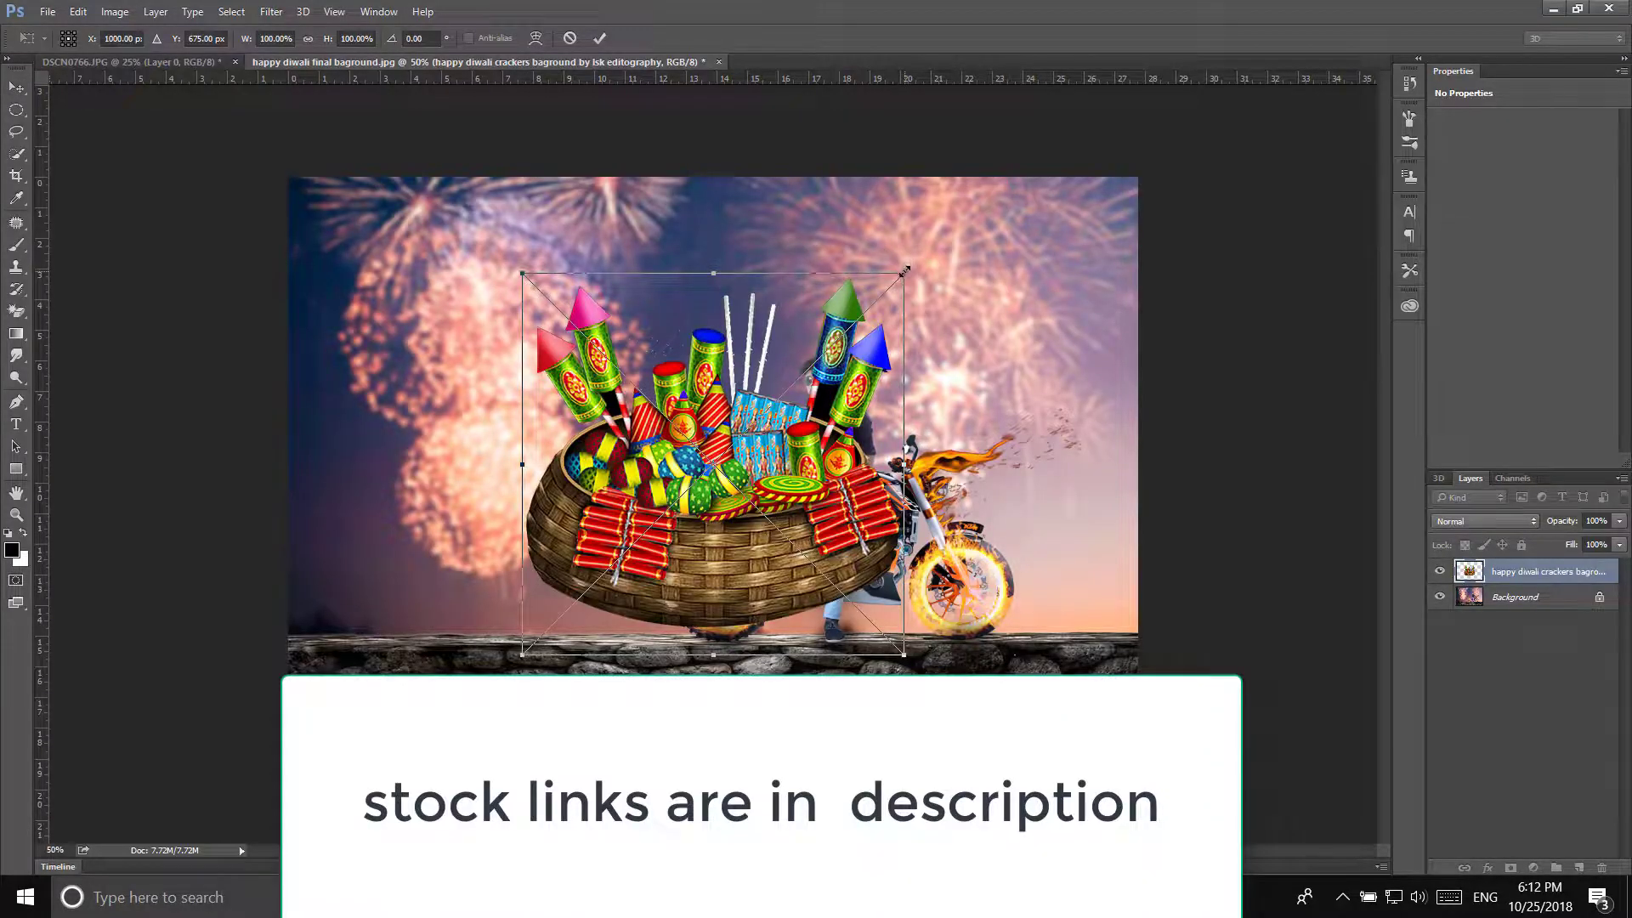
mouse_move(905, 270)
left_mouse_down()
mouse_move(637, 535)
mouse_move(429, 536)
mouse_move(419, 564)
left_mouse_up()
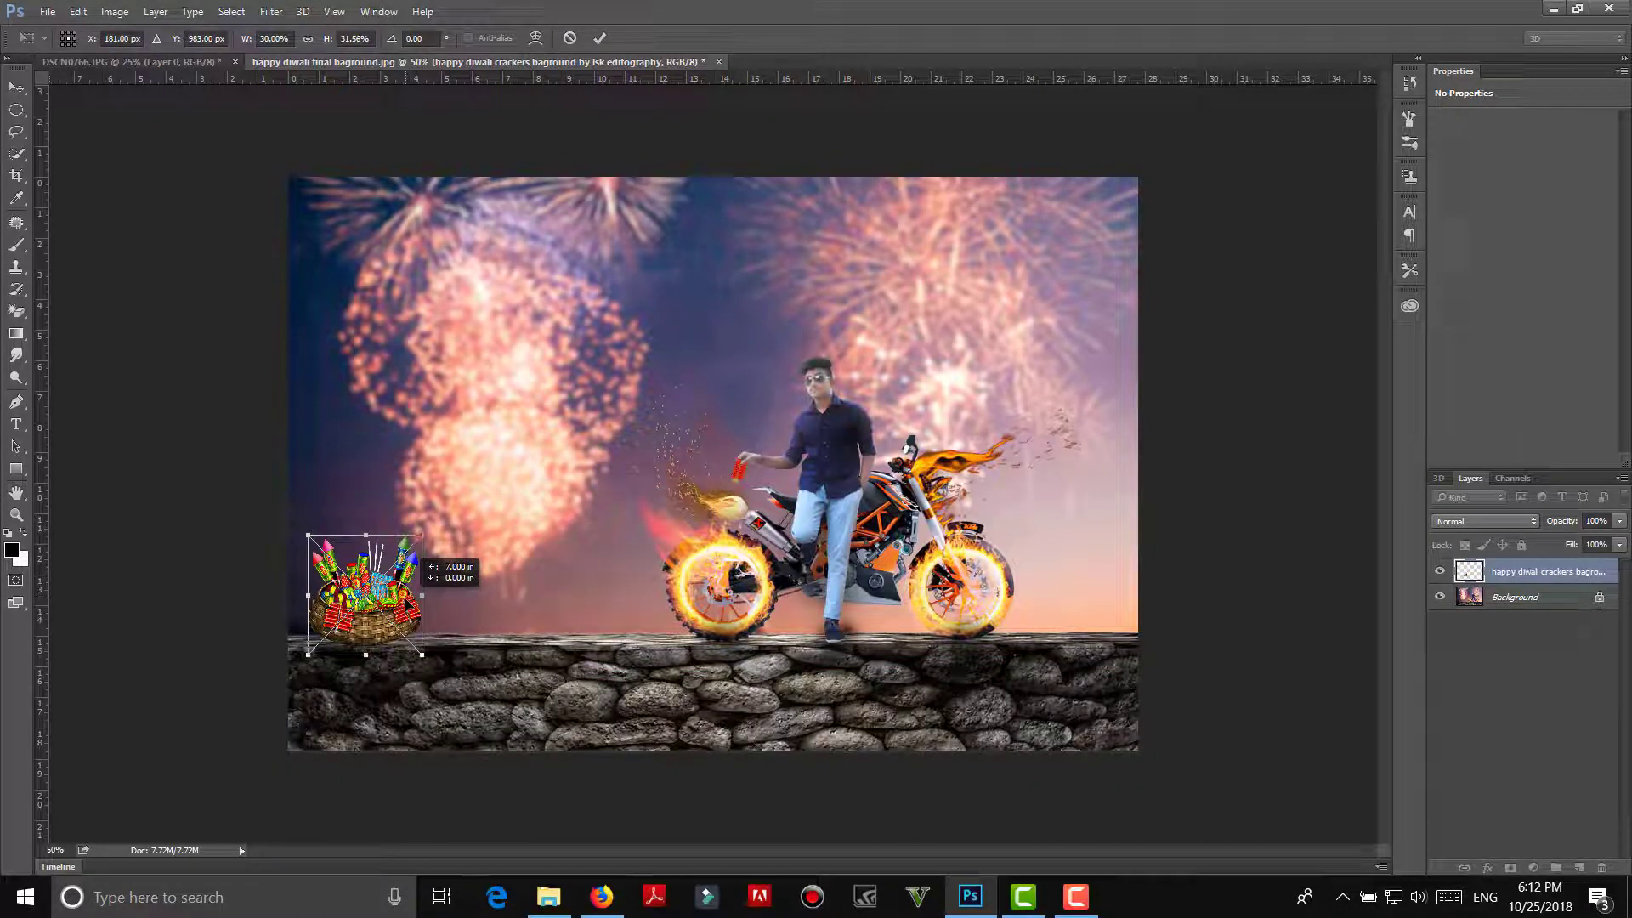
left_click(600, 38)
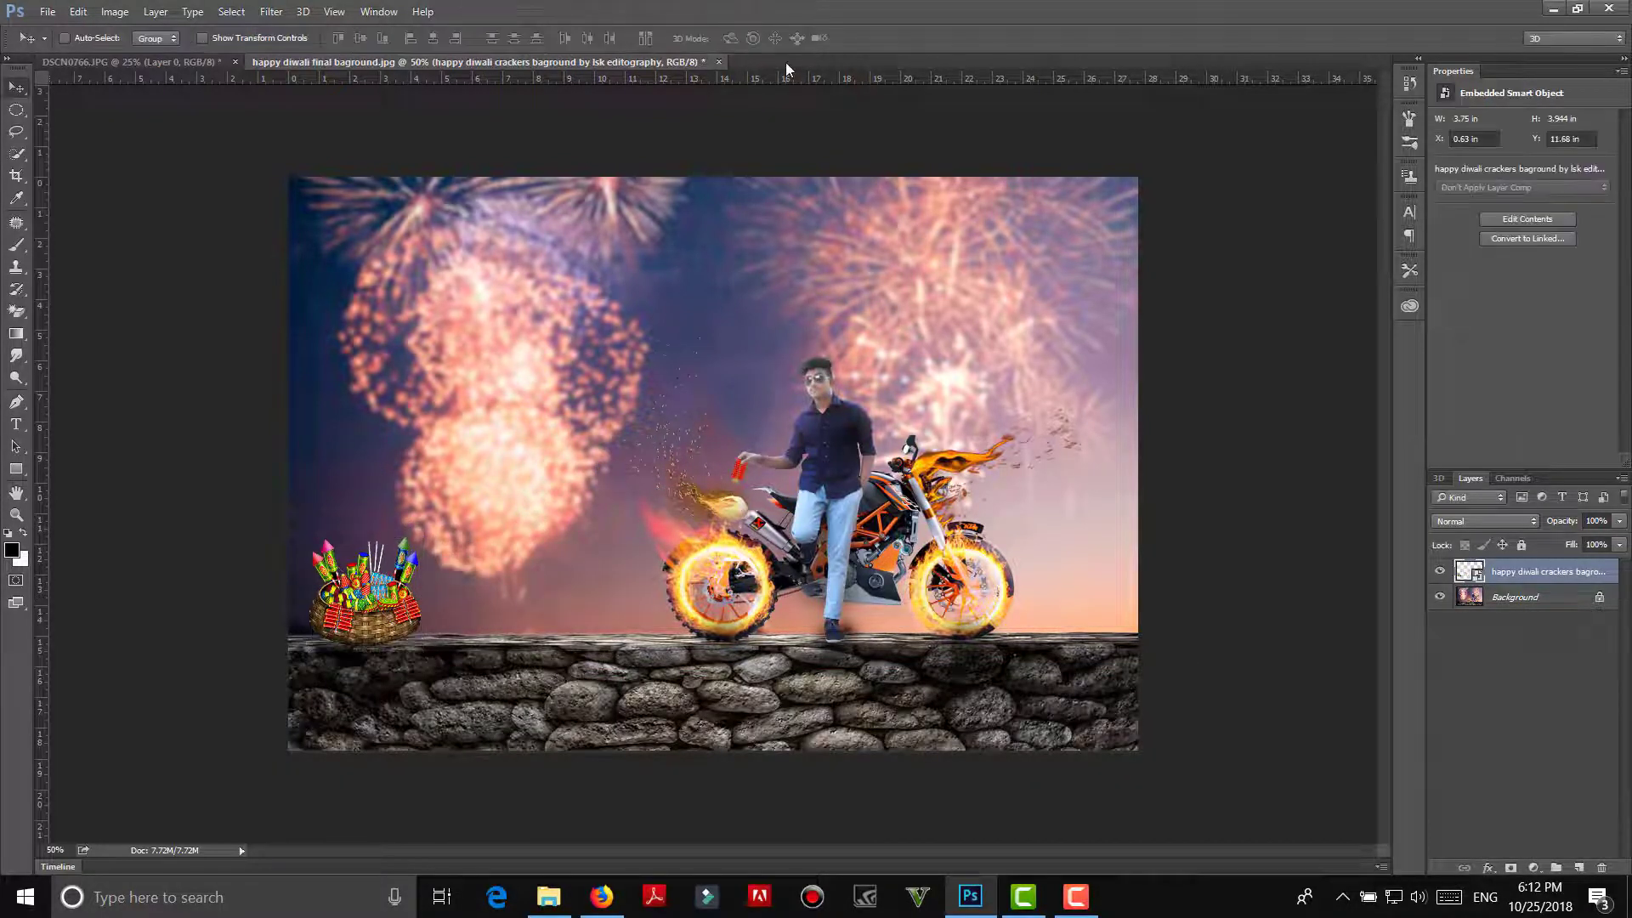
Step: Add a new layer beneath the crackers basket and set its opacity to 45%
left_click(1579, 869)
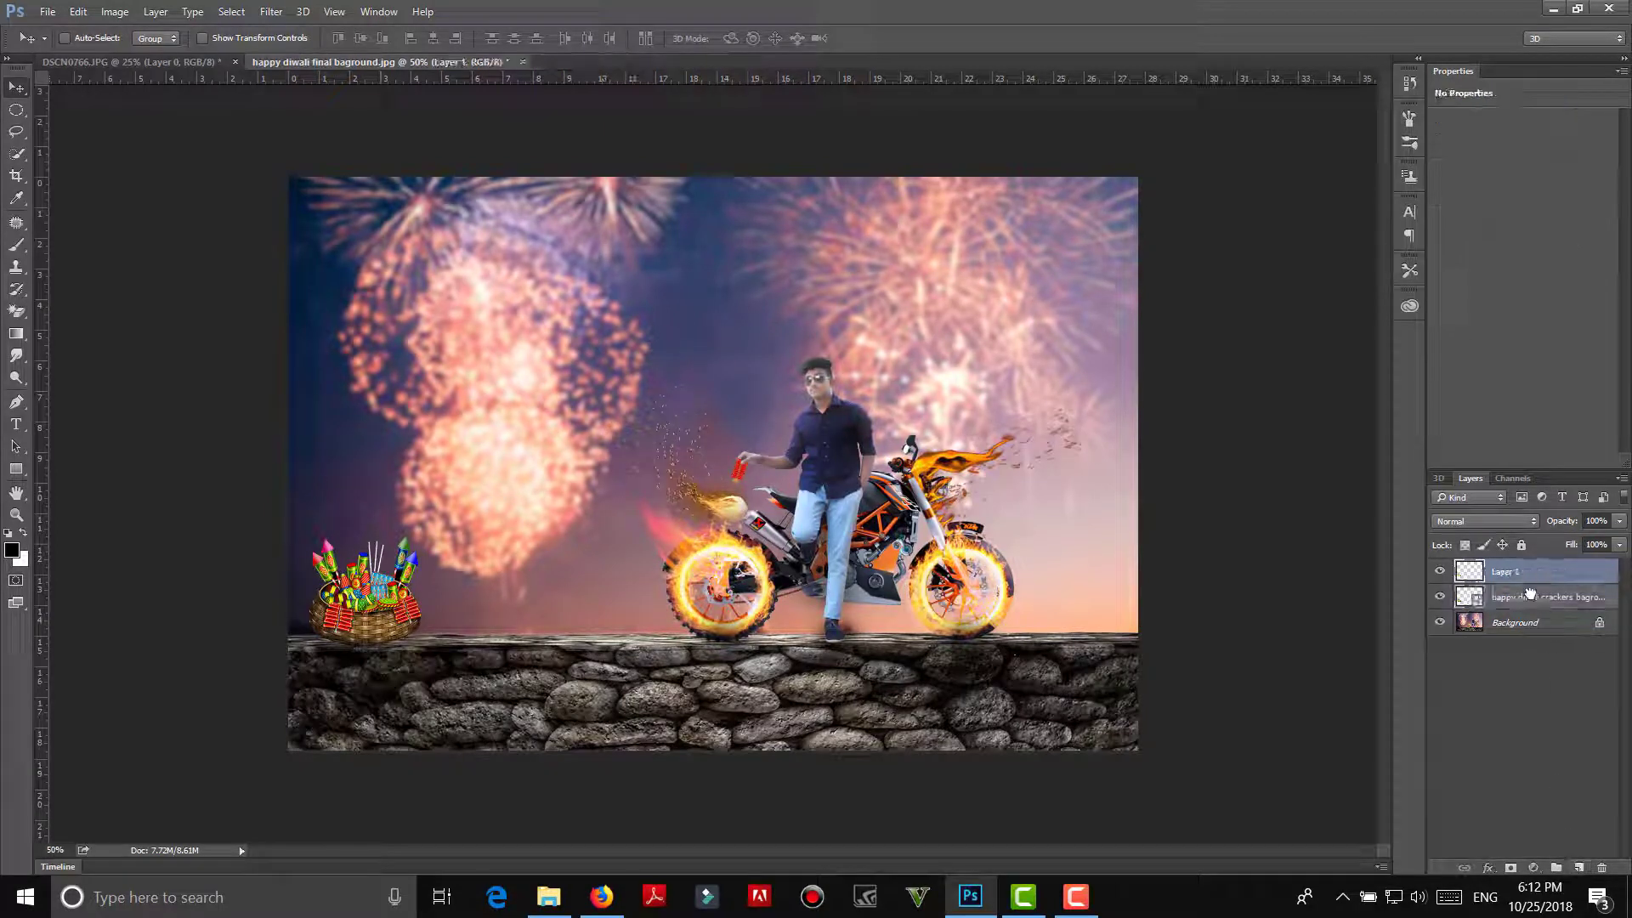
left_click_drag(1537, 572, 1523, 613)
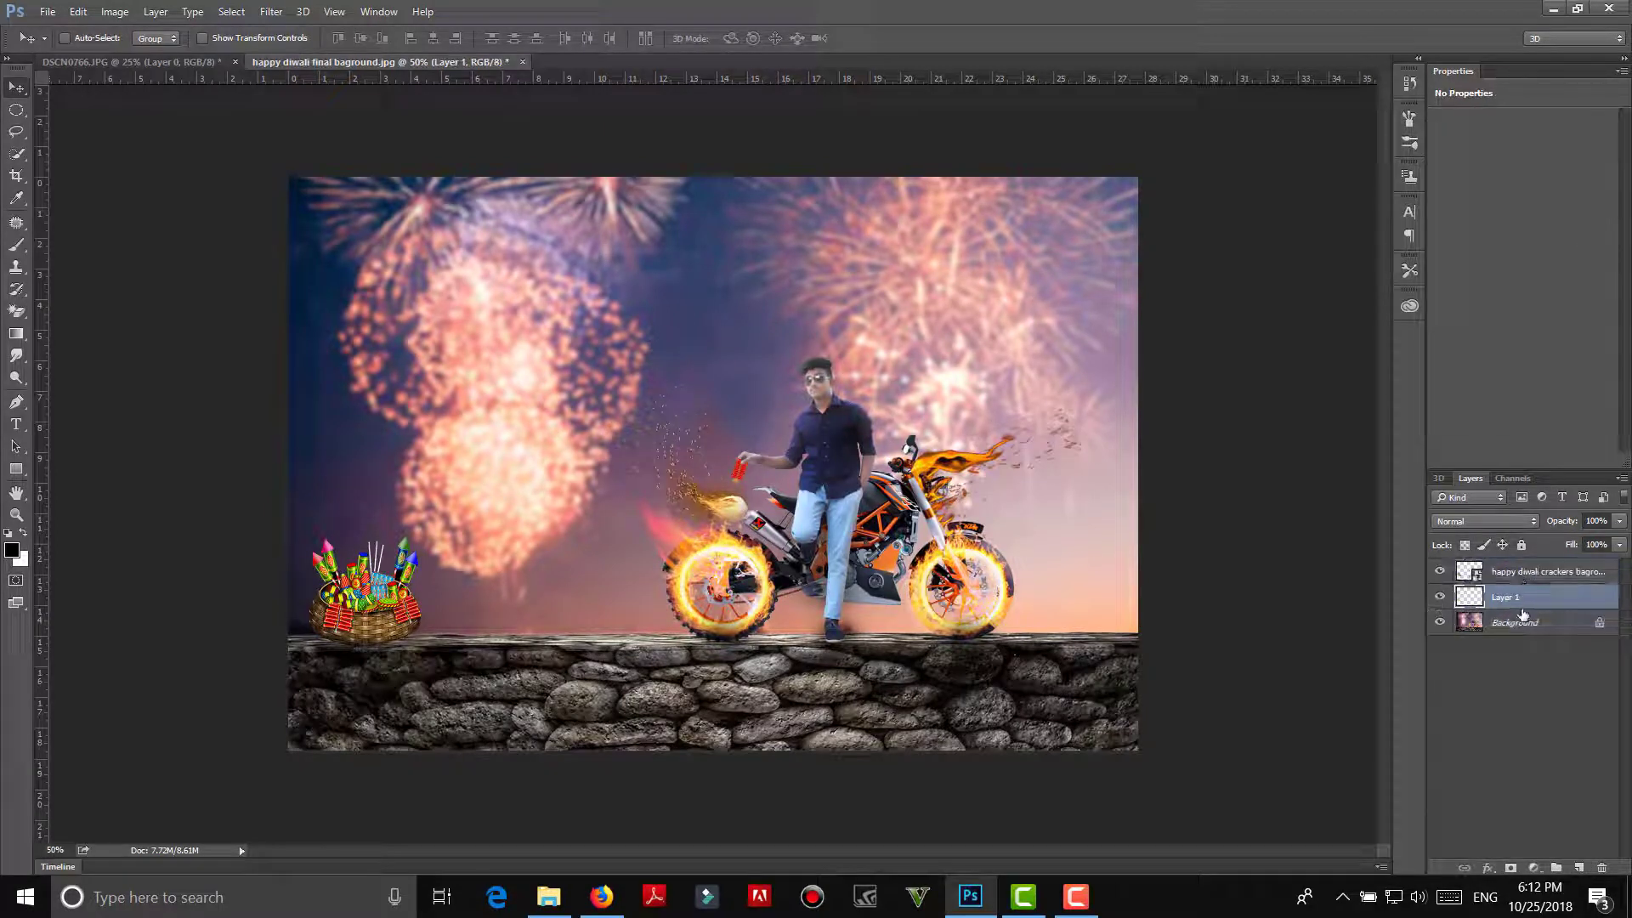
left_click(16, 251)
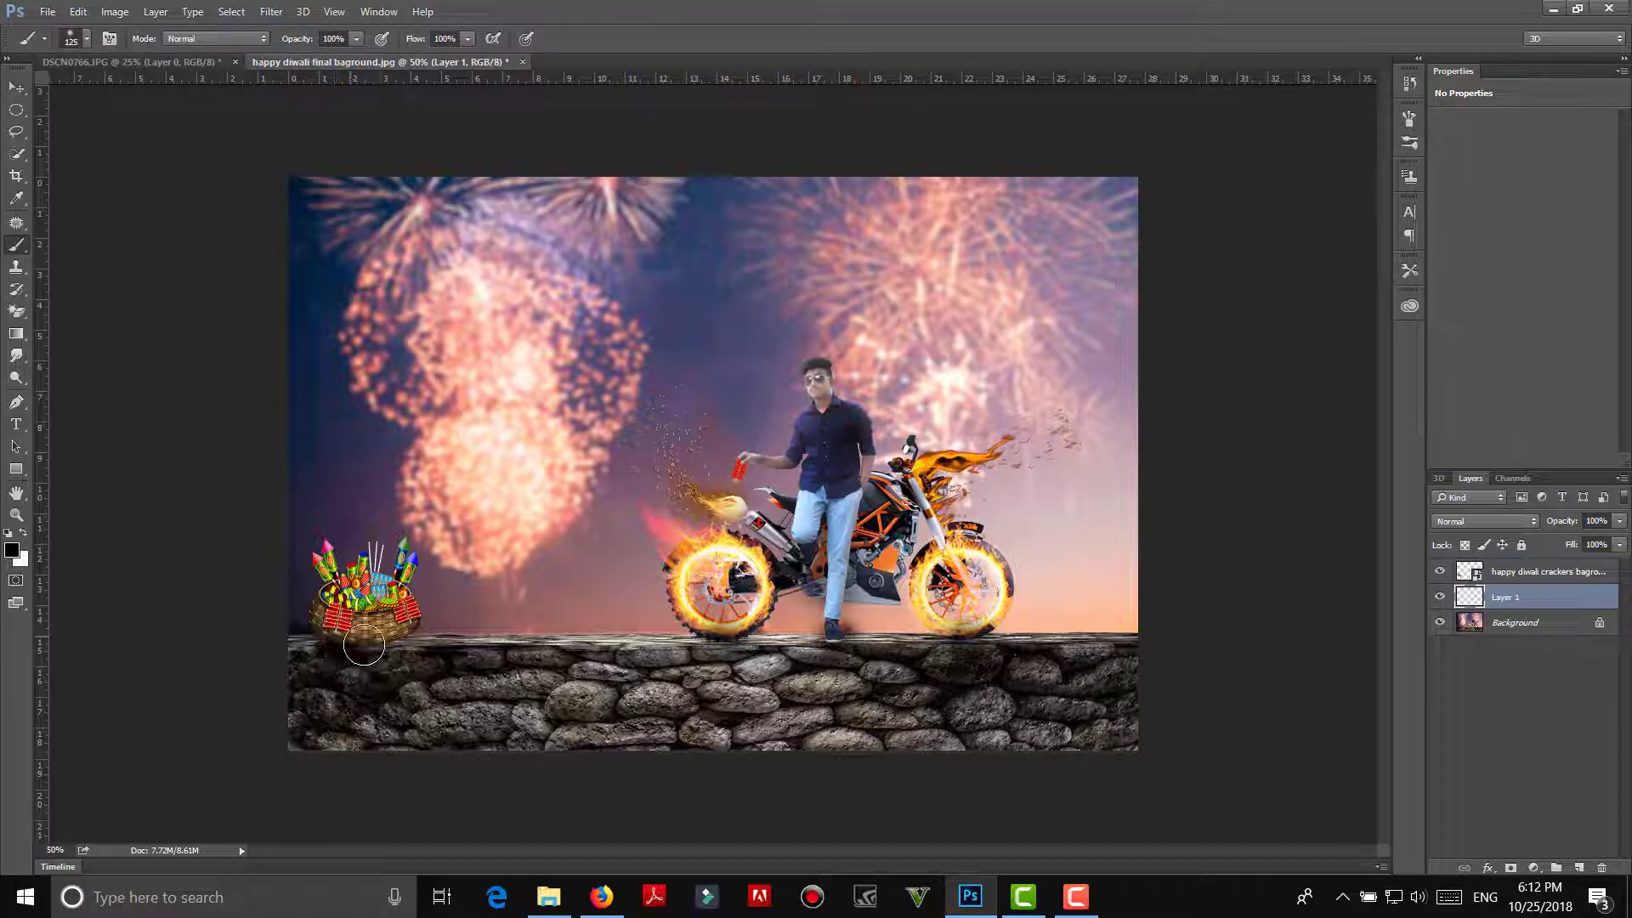
left_click(1620, 521)
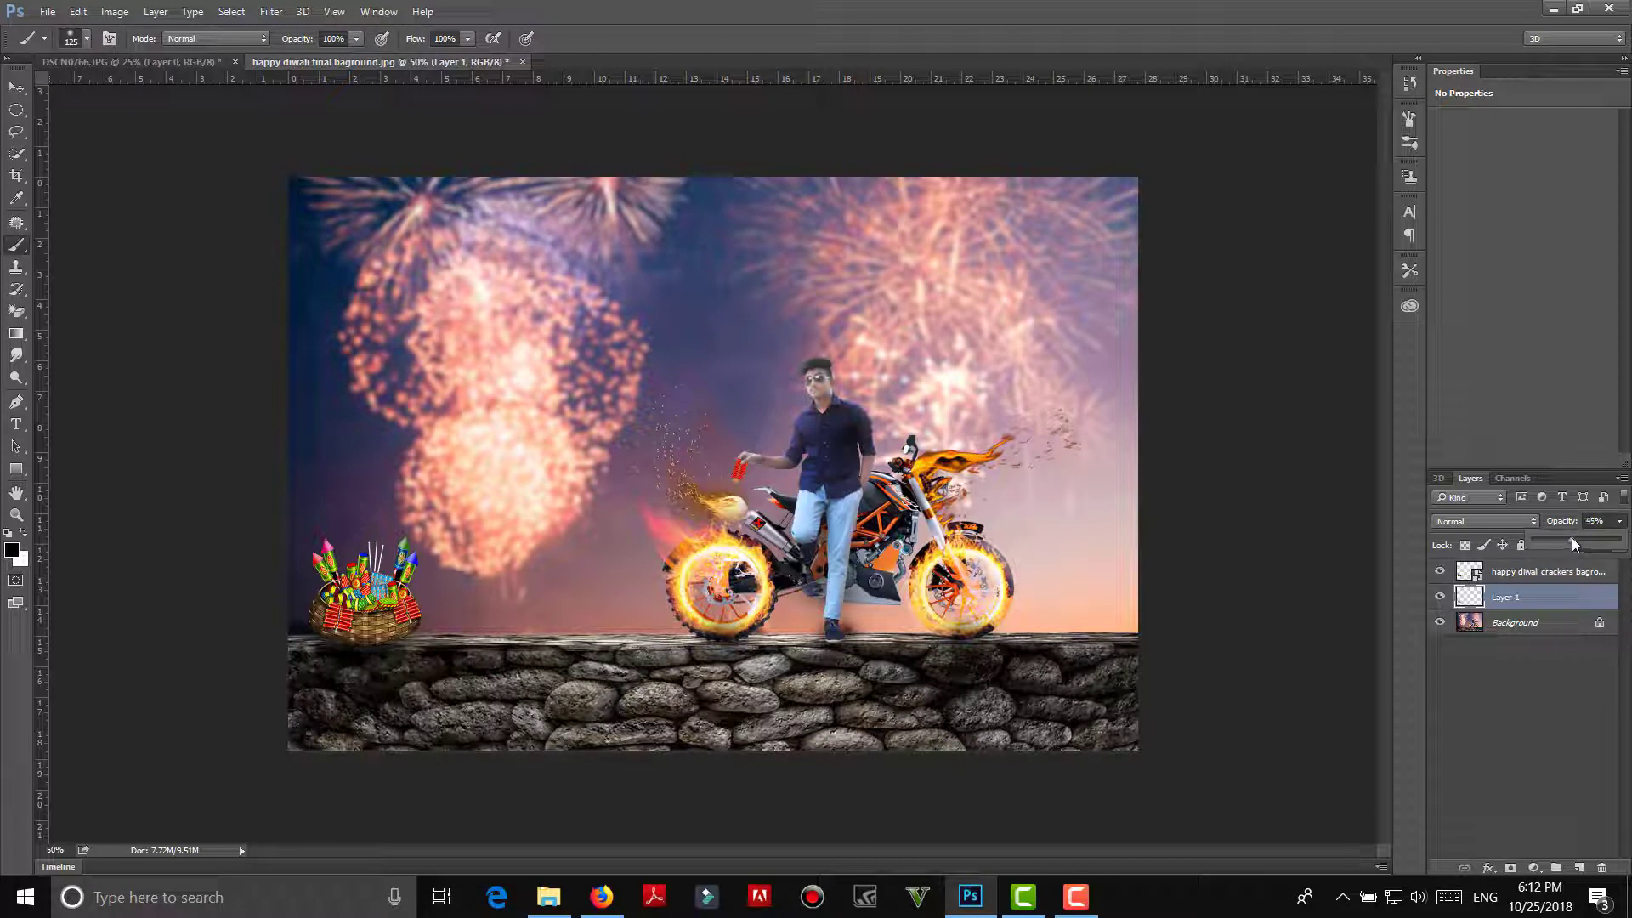
Step: Nudge the crackers basket slightly lower and to the left
left_click(22, 92)
left_click(1547, 572)
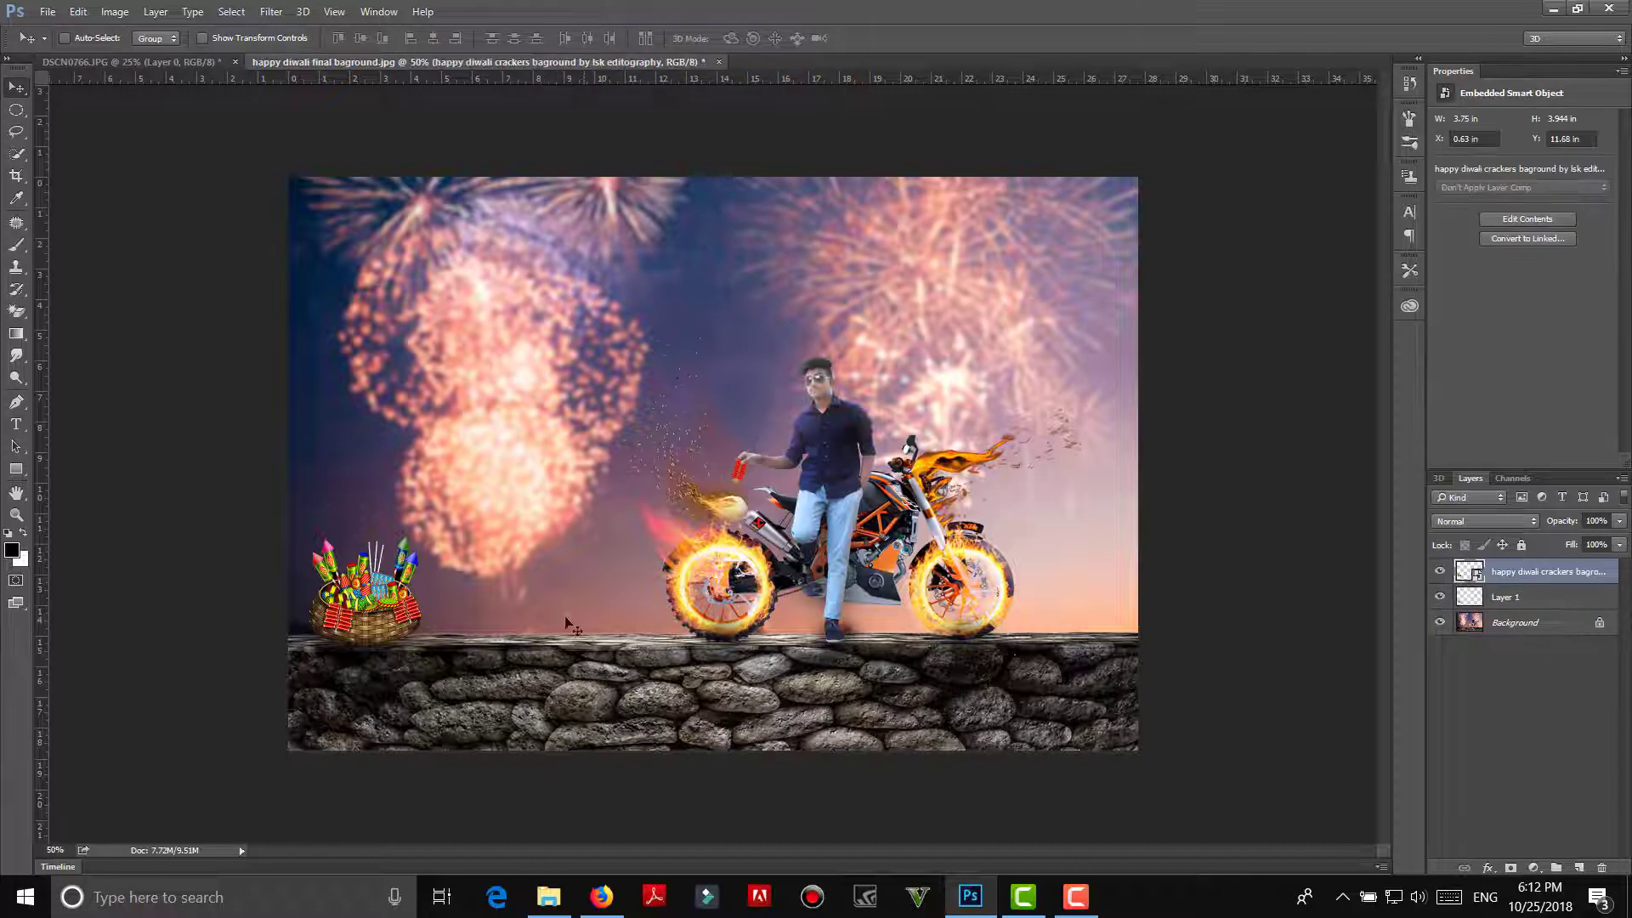
left_click_drag(388, 603, 378, 605)
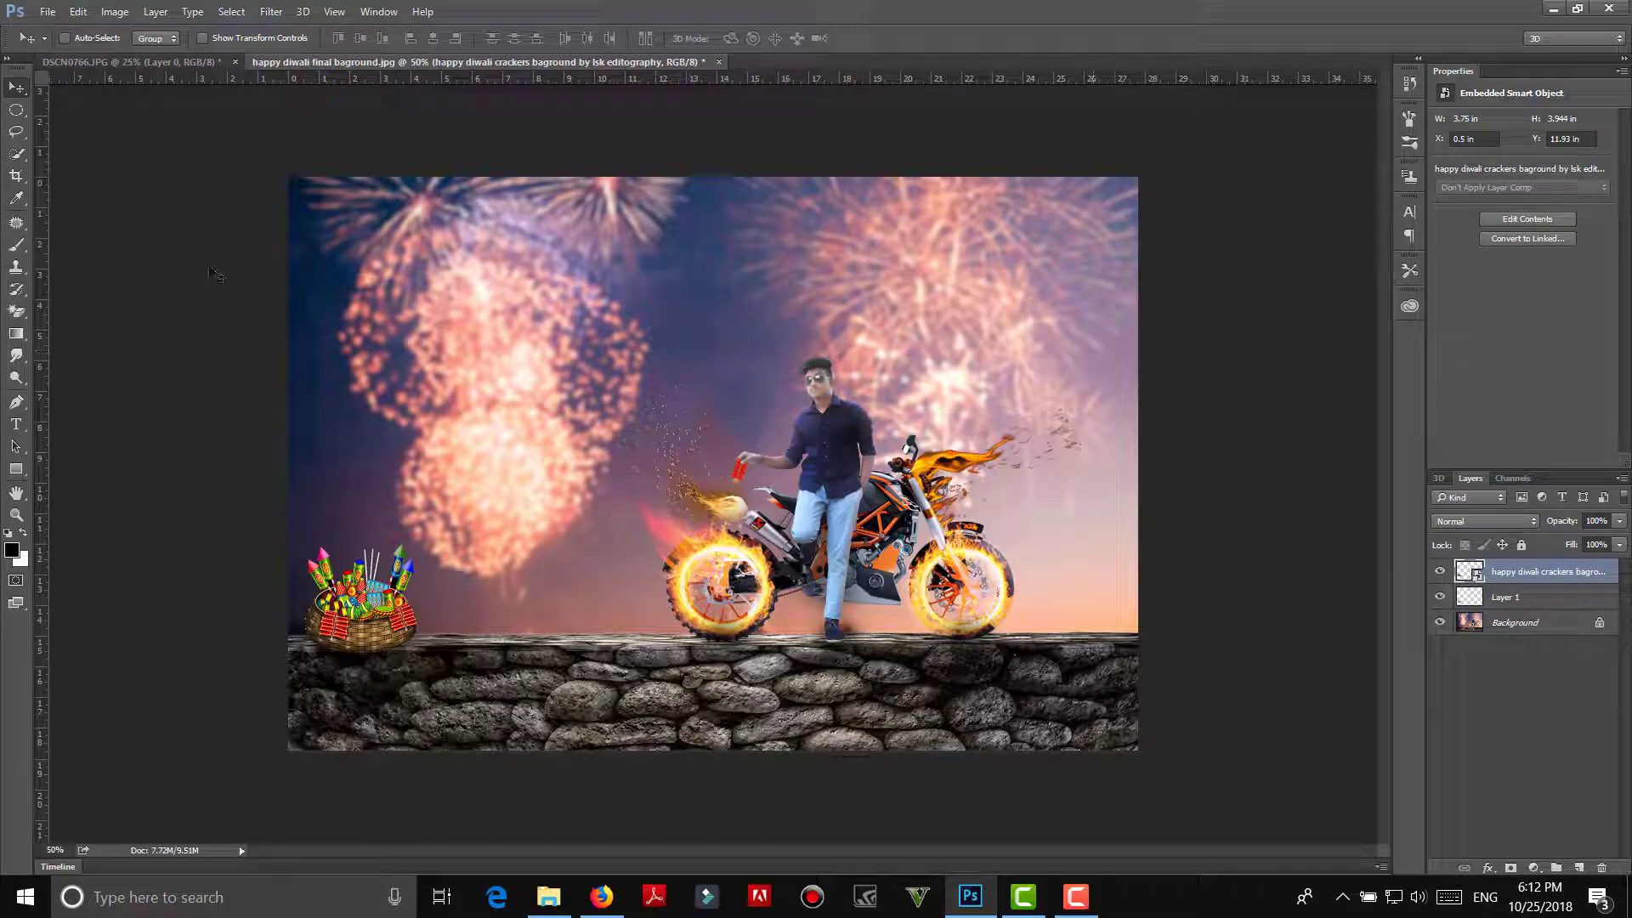
Step: Place the flower-pot cracker cone image into the composite
left_click(48, 12)
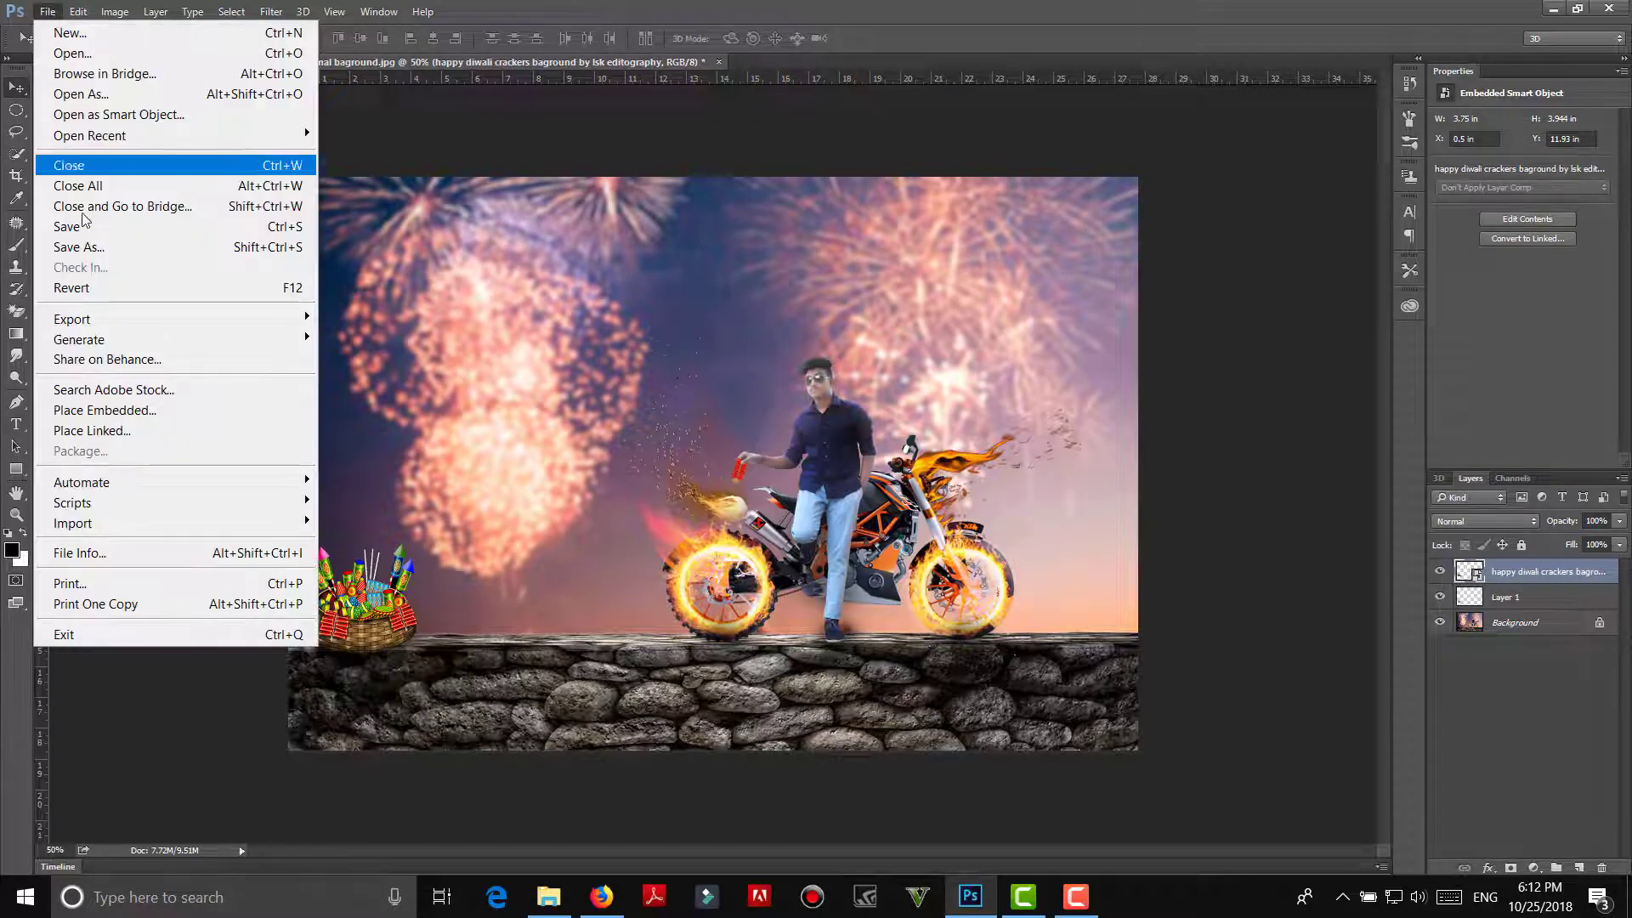
left_click(121, 409)
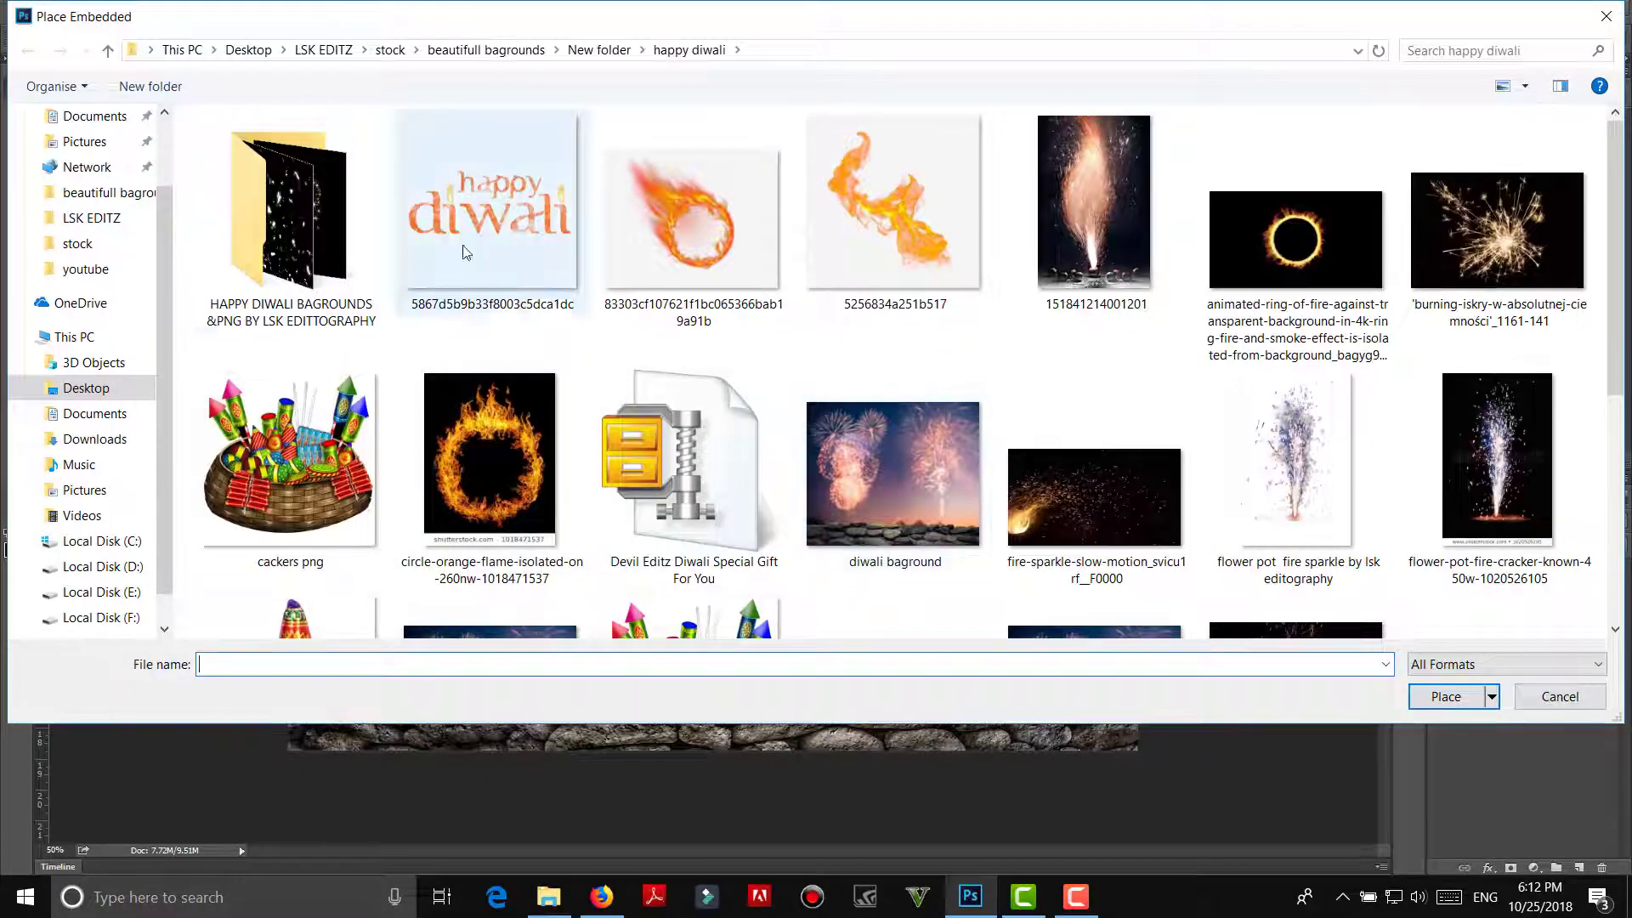
scroll(403, 282, "down", 5)
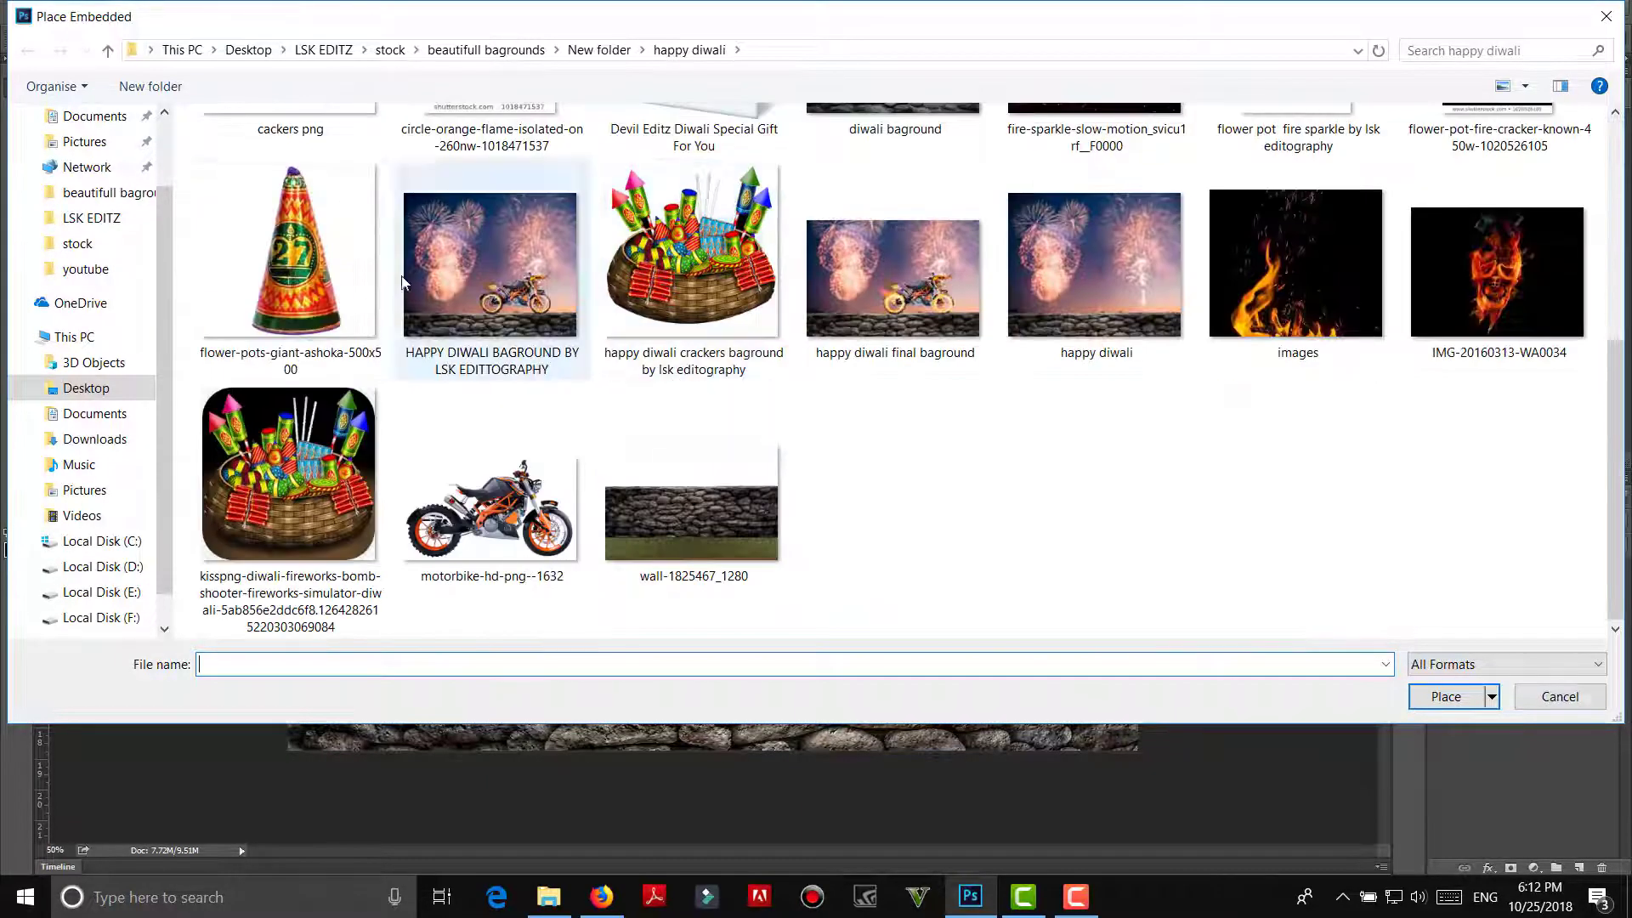
mouse_move(289, 255)
left_click(358, 276)
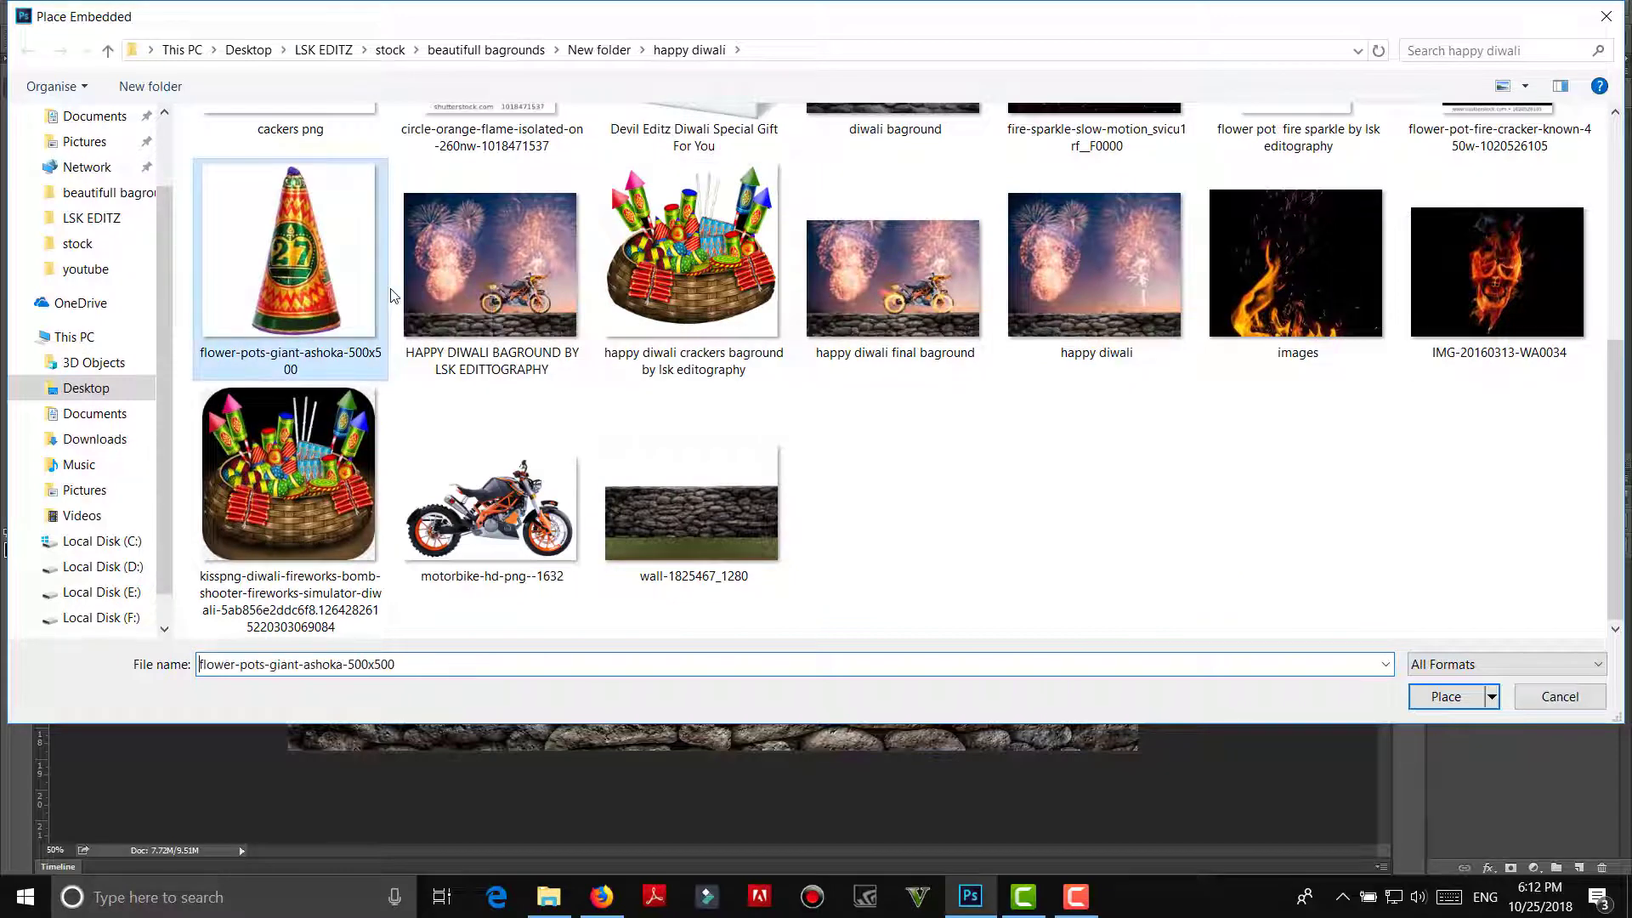
left_click(1445, 697)
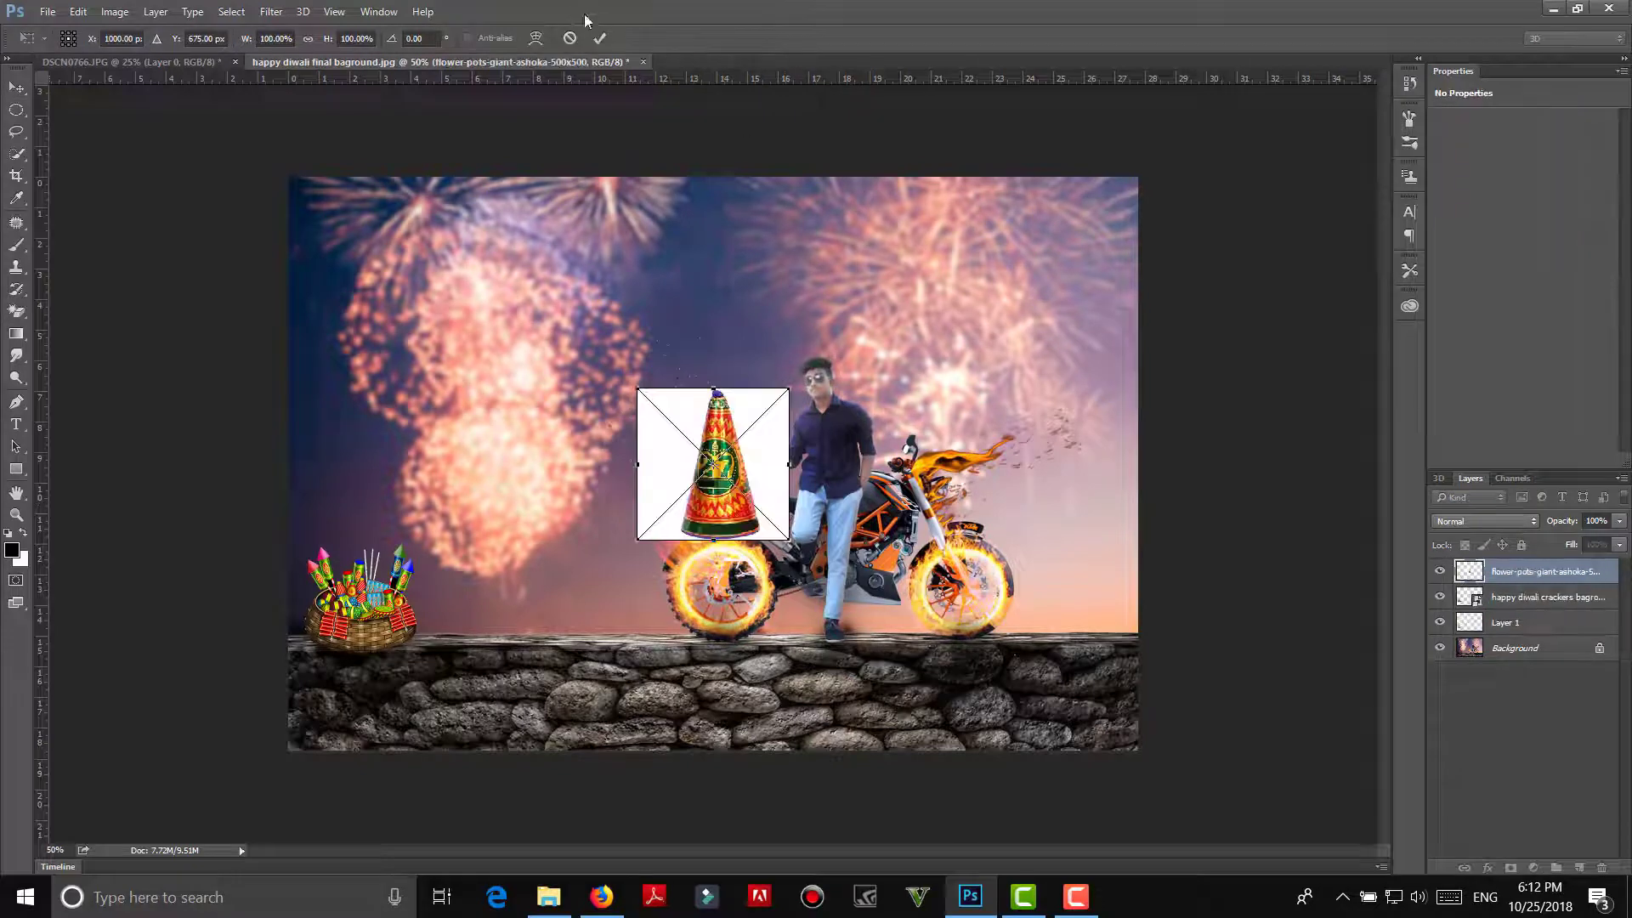
left_click(604, 37)
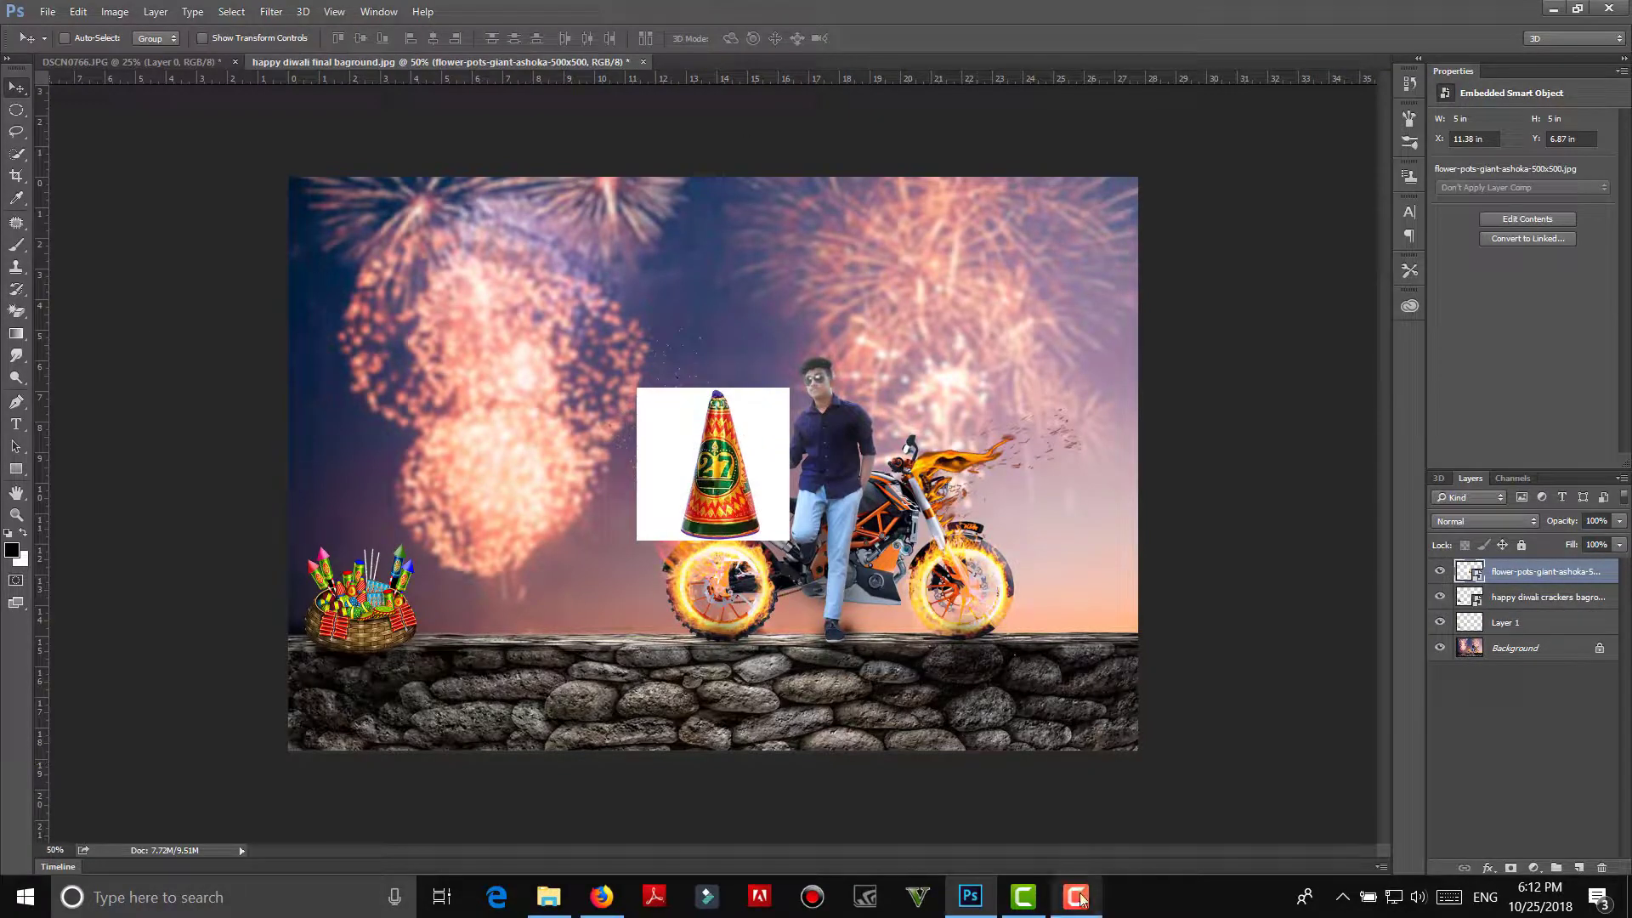
left_click(1077, 896)
left_click(1589, 763)
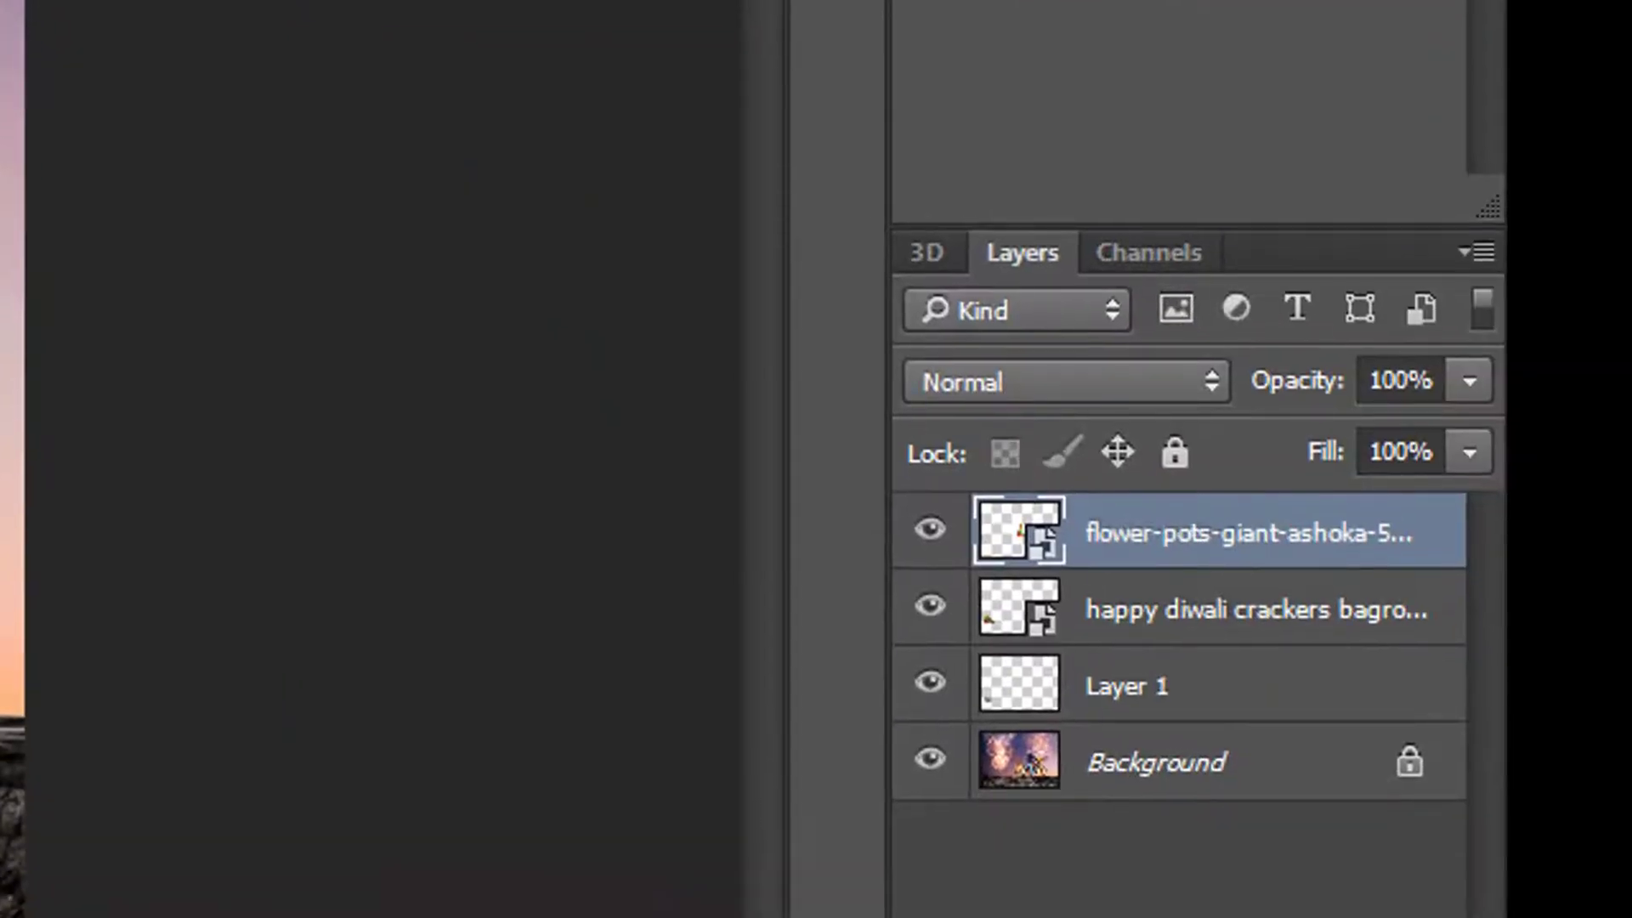
Step: Rasterize the cone layer, remove its white background and shrink it to about half size
right_click(1241, 561)
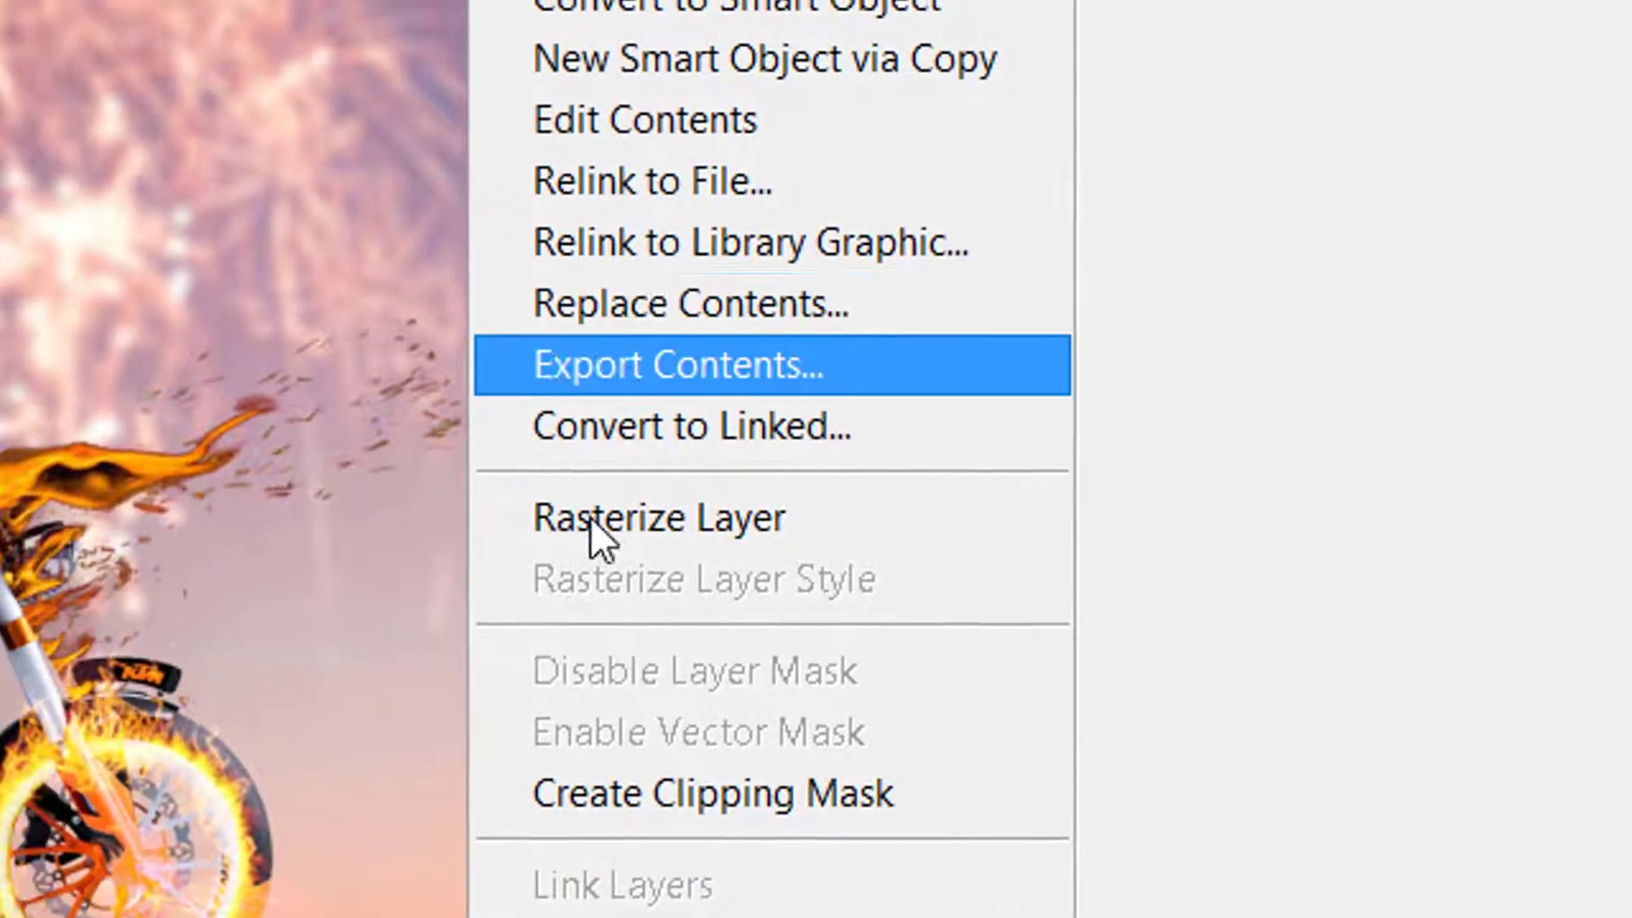
left_click(590, 517)
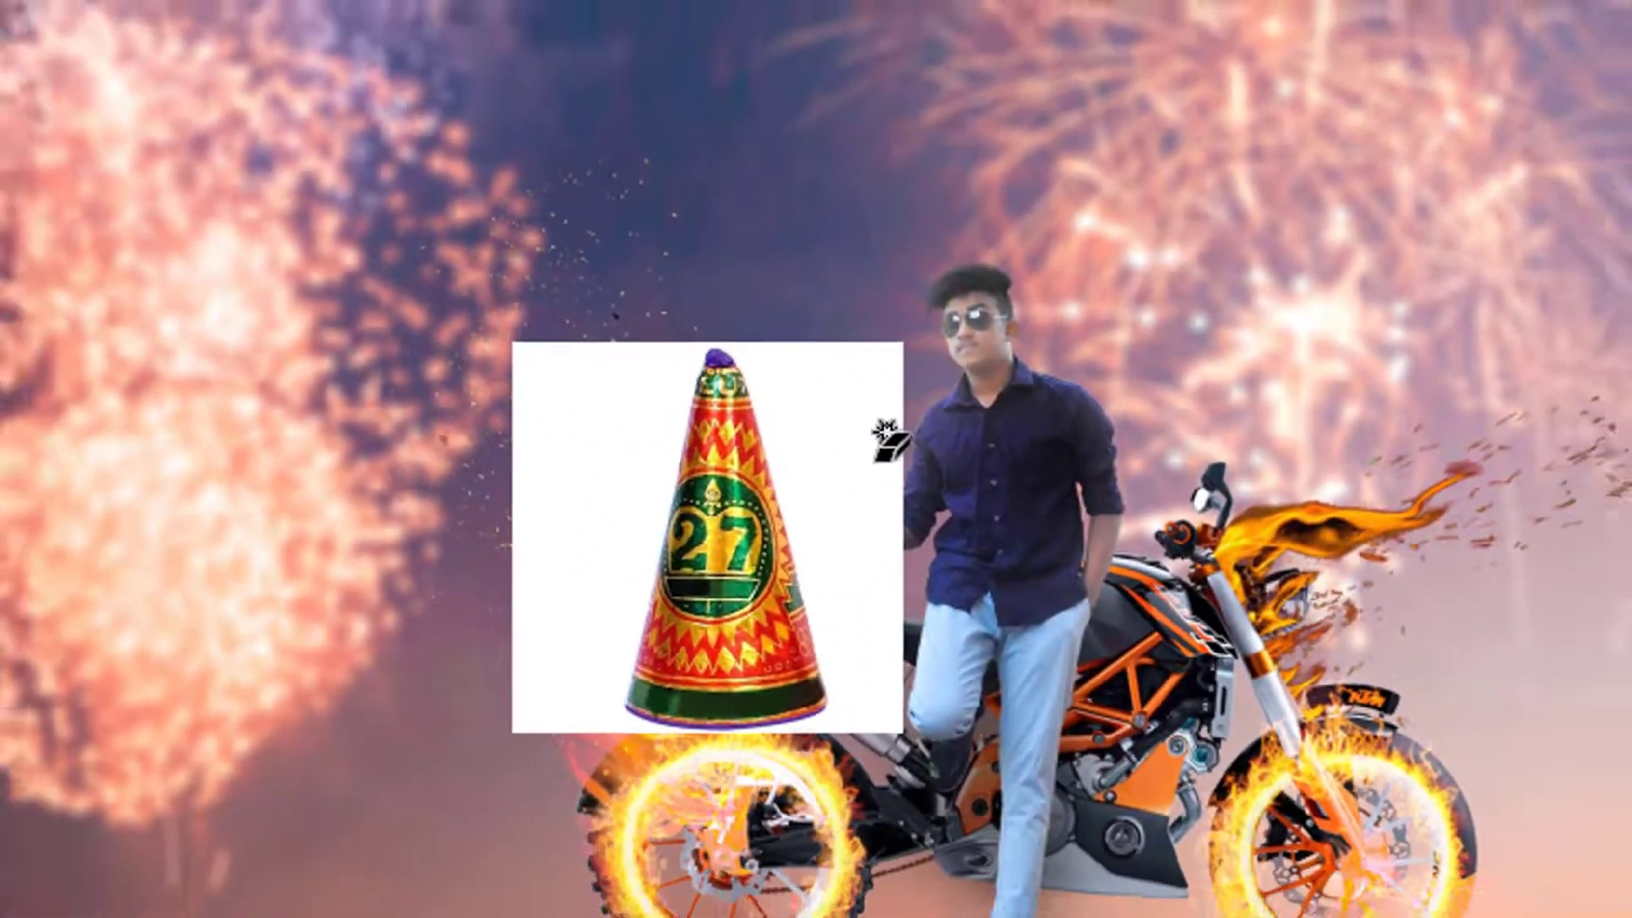
left_click(795, 423)
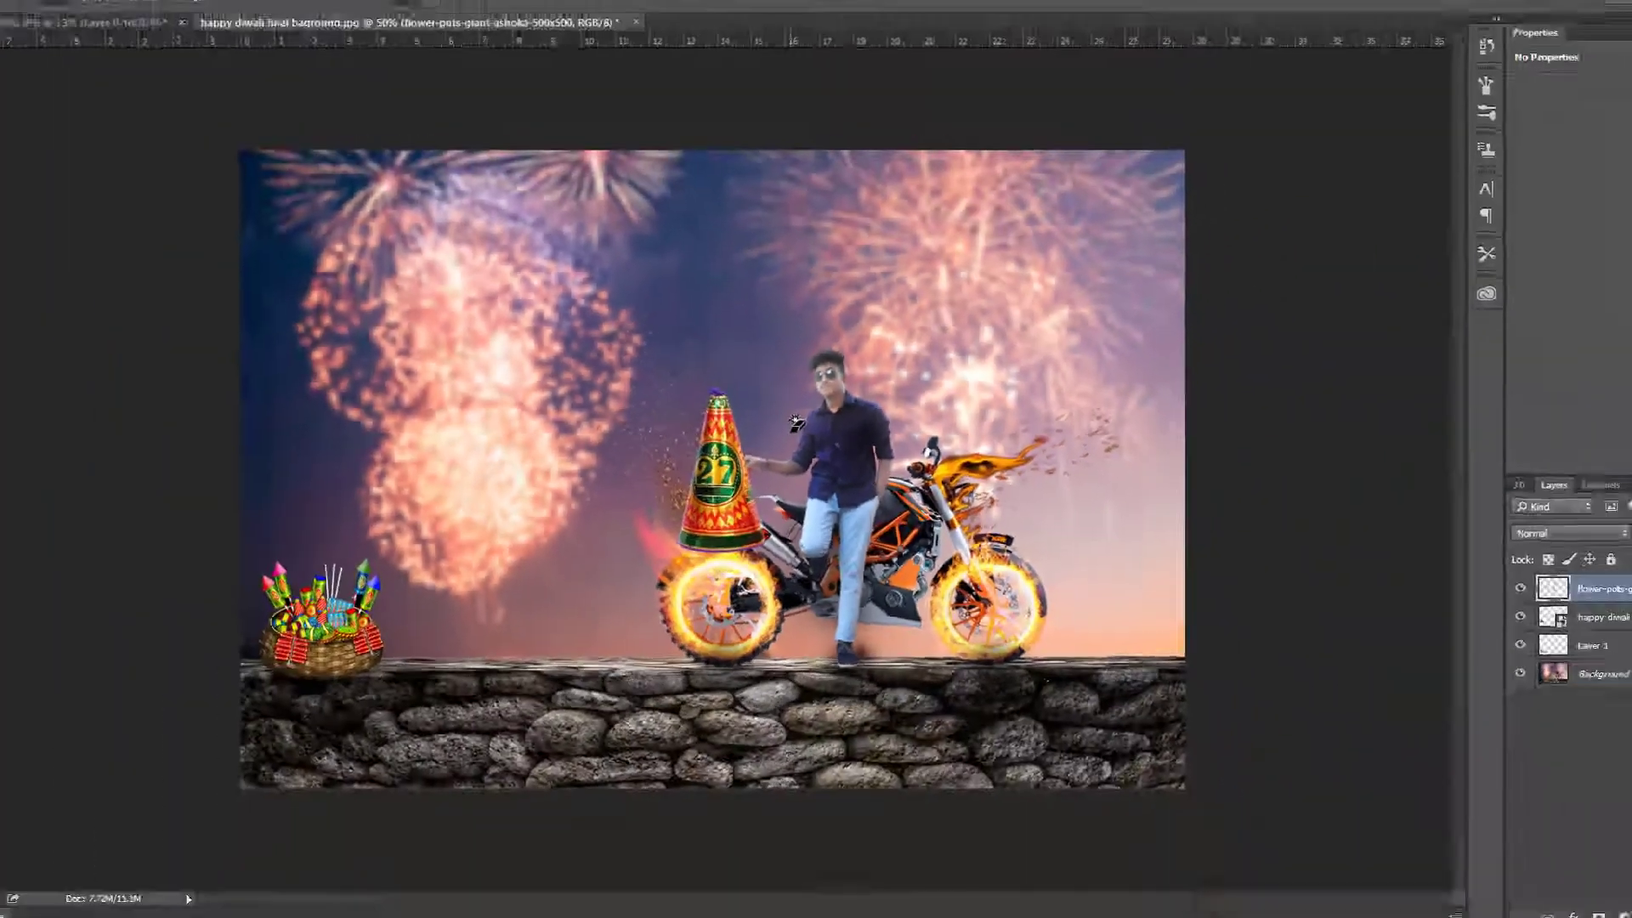
key("ctrl+t")
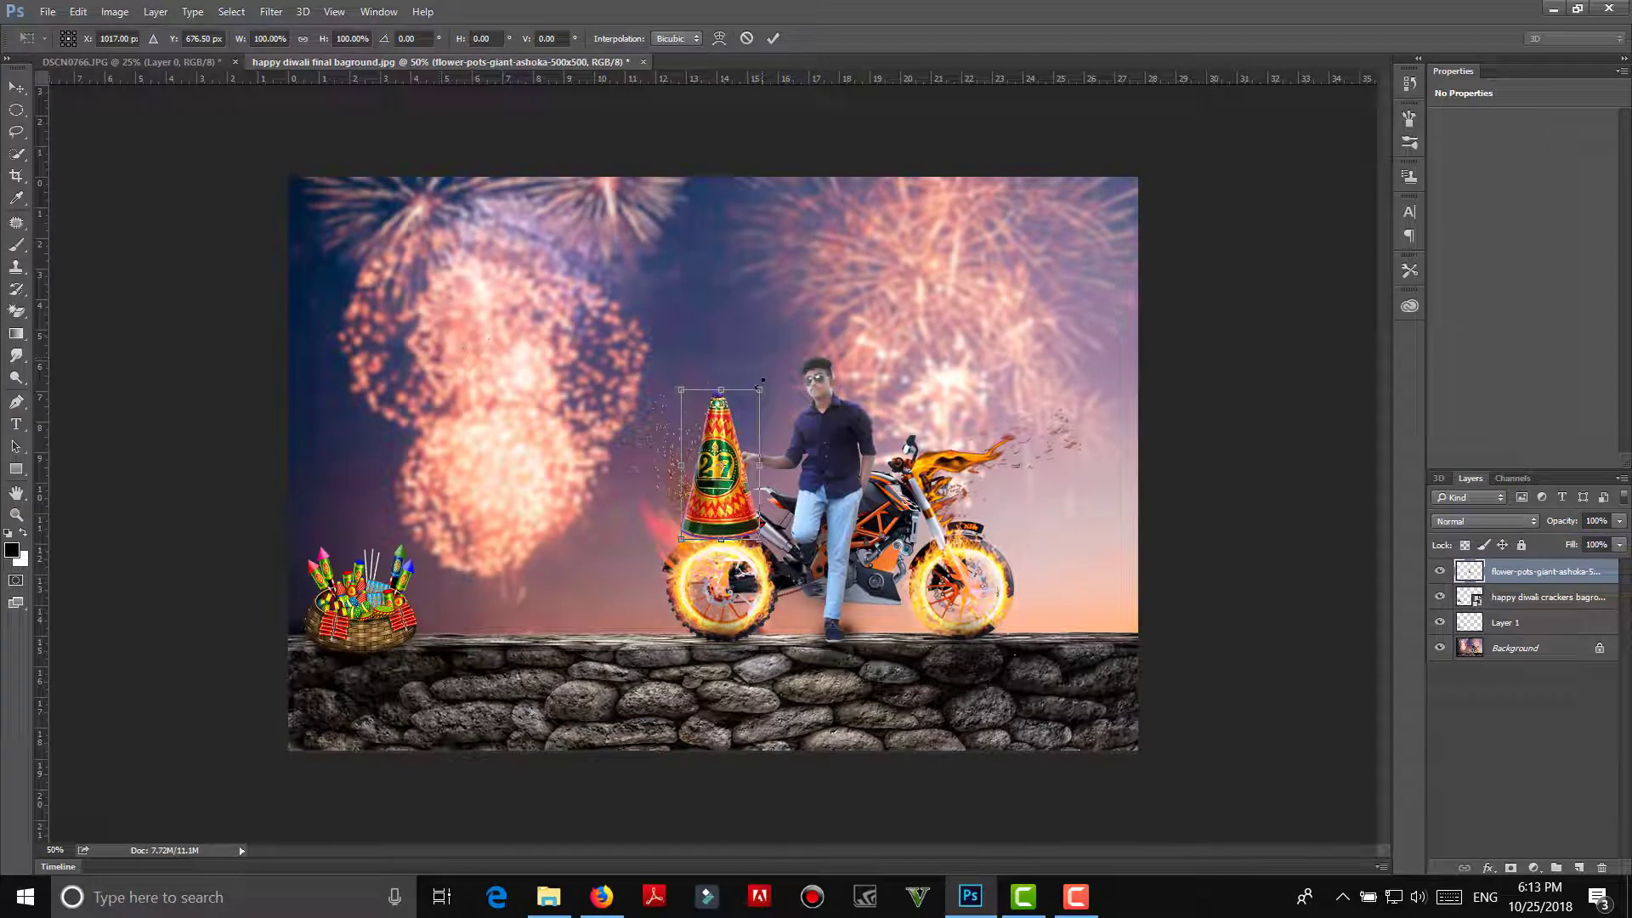
mouse_move(759, 389)
left_mouse_down()
mouse_move(716, 486)
mouse_move(491, 605)
left_mouse_up()
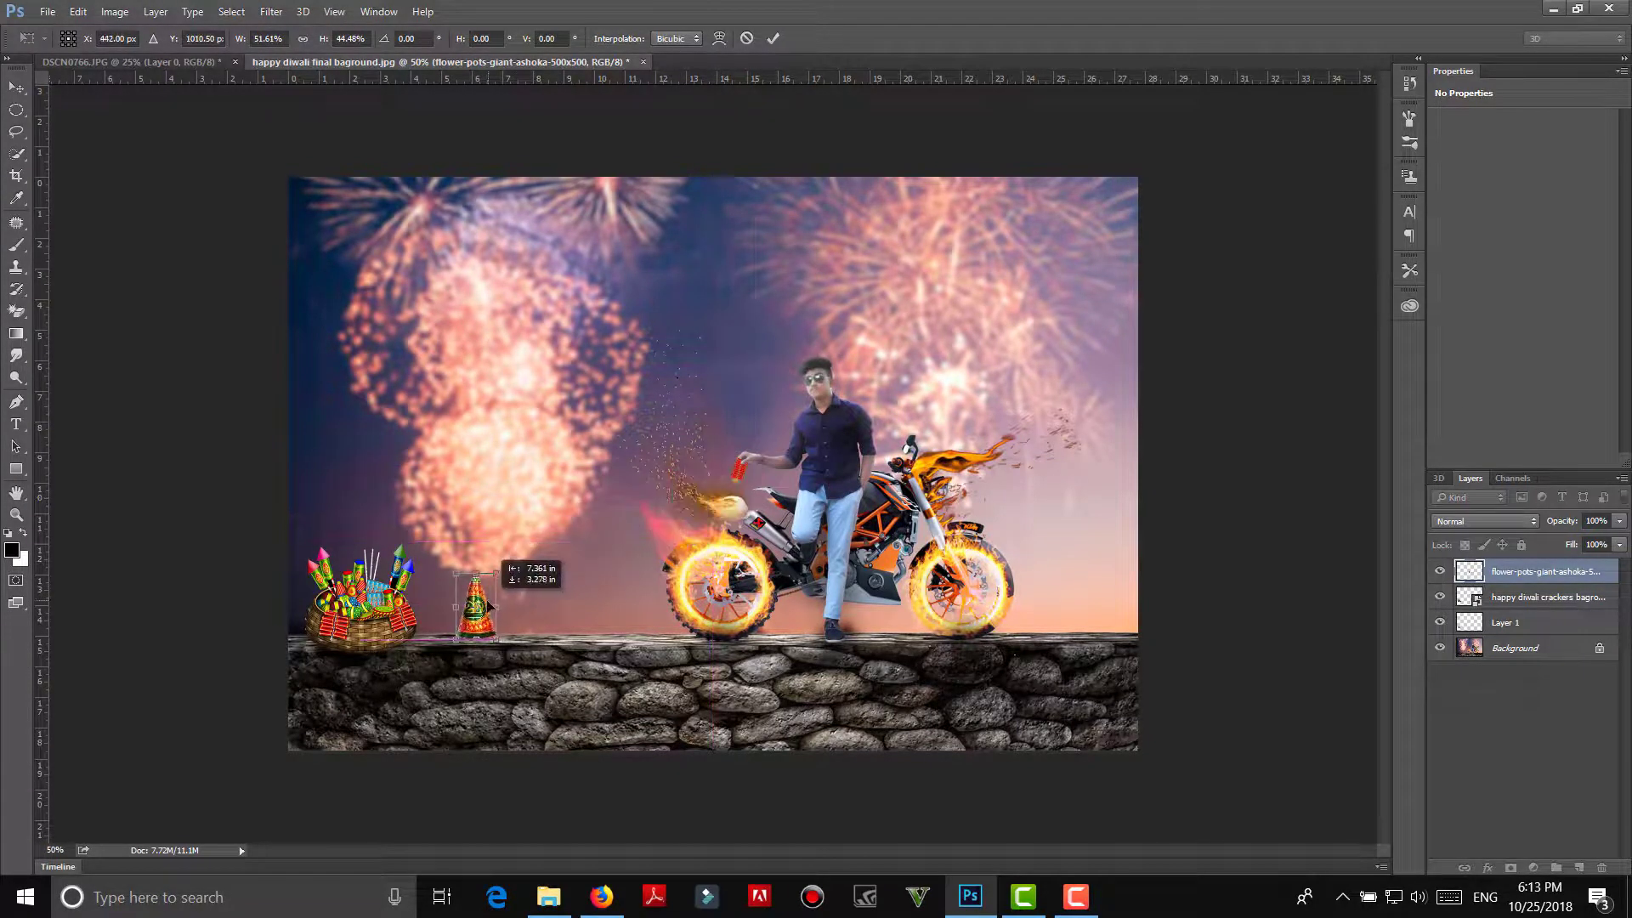
key("Return")
key("w")
Step: Make the cone slightly smaller and duplicate it into three copies along the wall
key("ctrl+t")
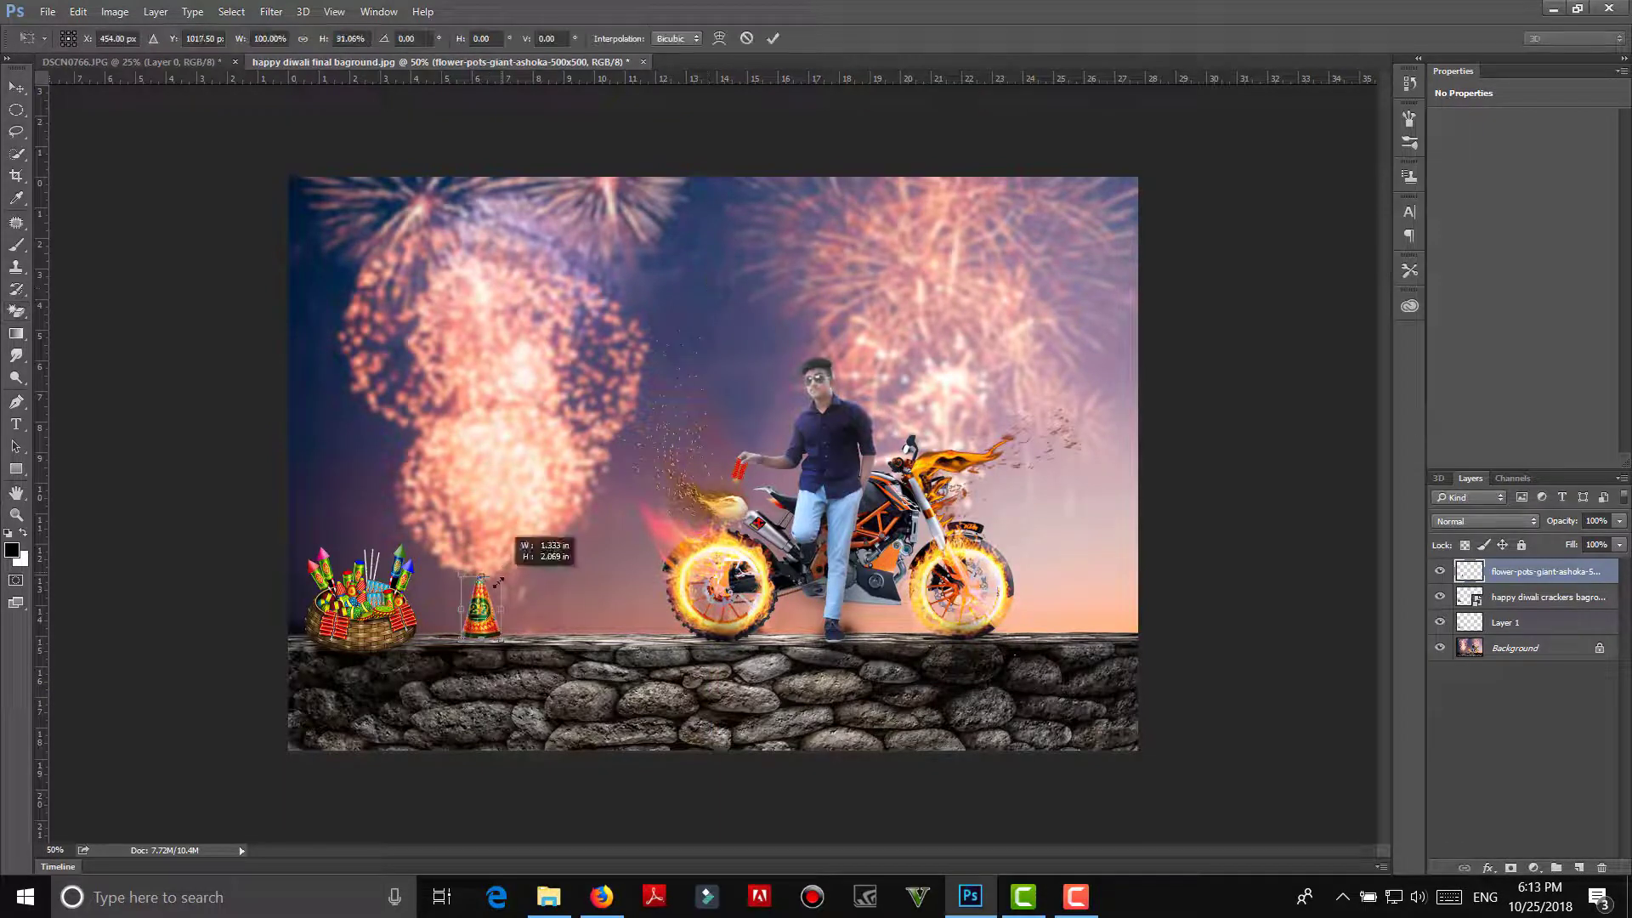
left_click_drag(500, 577, 495, 595)
key("Return")
key("ctrl+j")
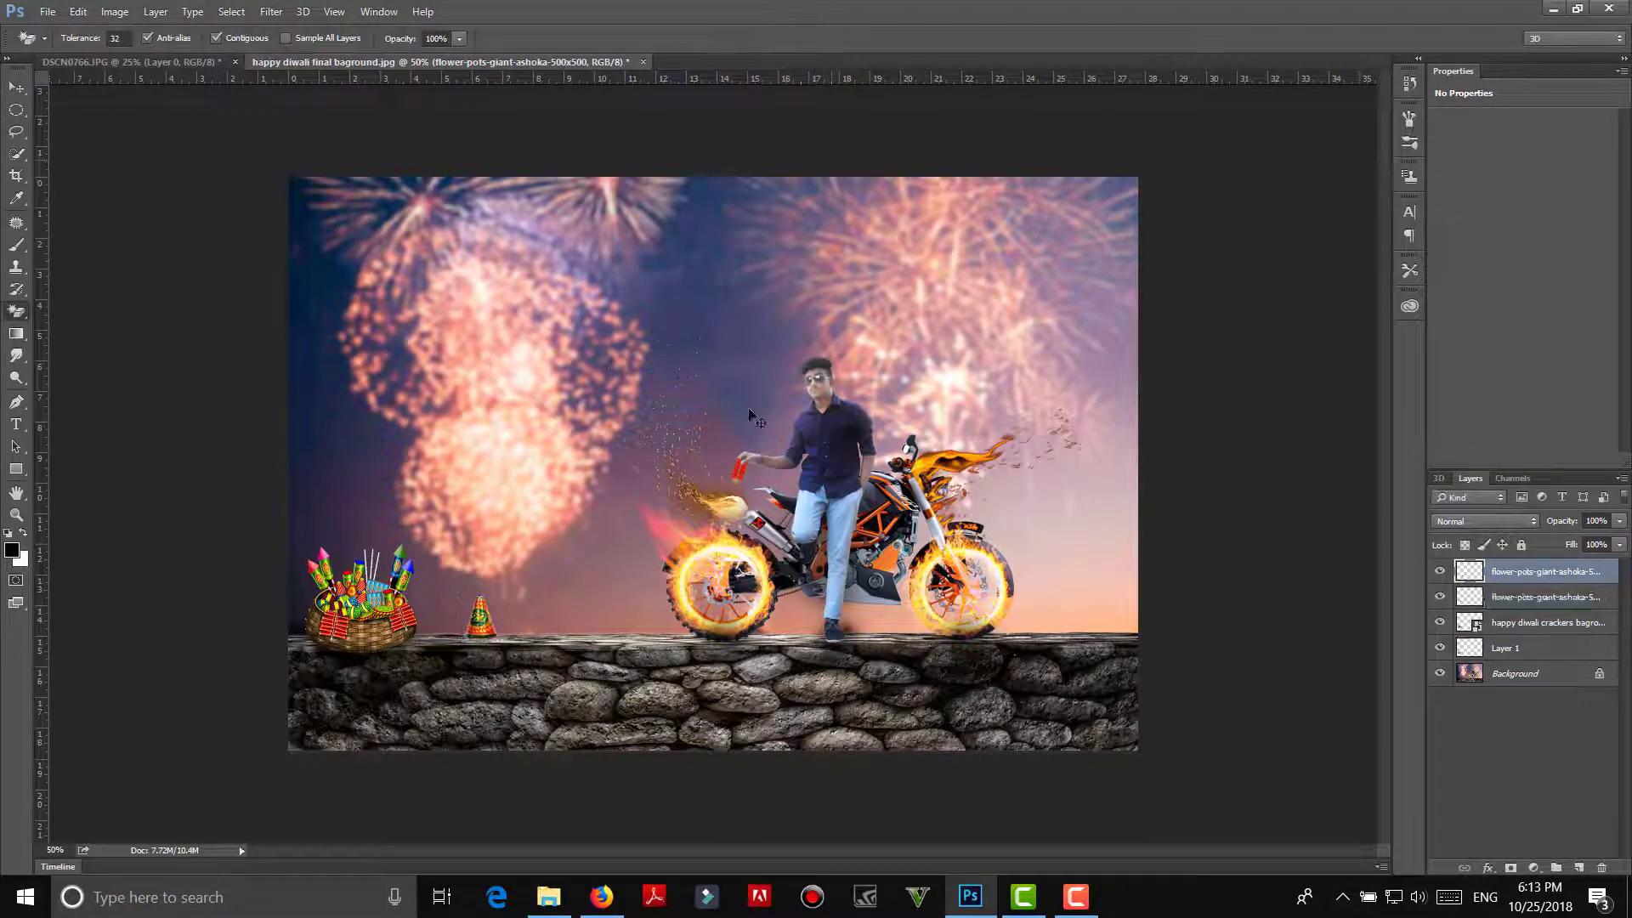
key("v")
left_click_drag(497, 629, 1124, 620)
key("ctrl+j")
Step: Place the flower pot sparkle image and stretch it tall above the first cone
left_click(49, 12)
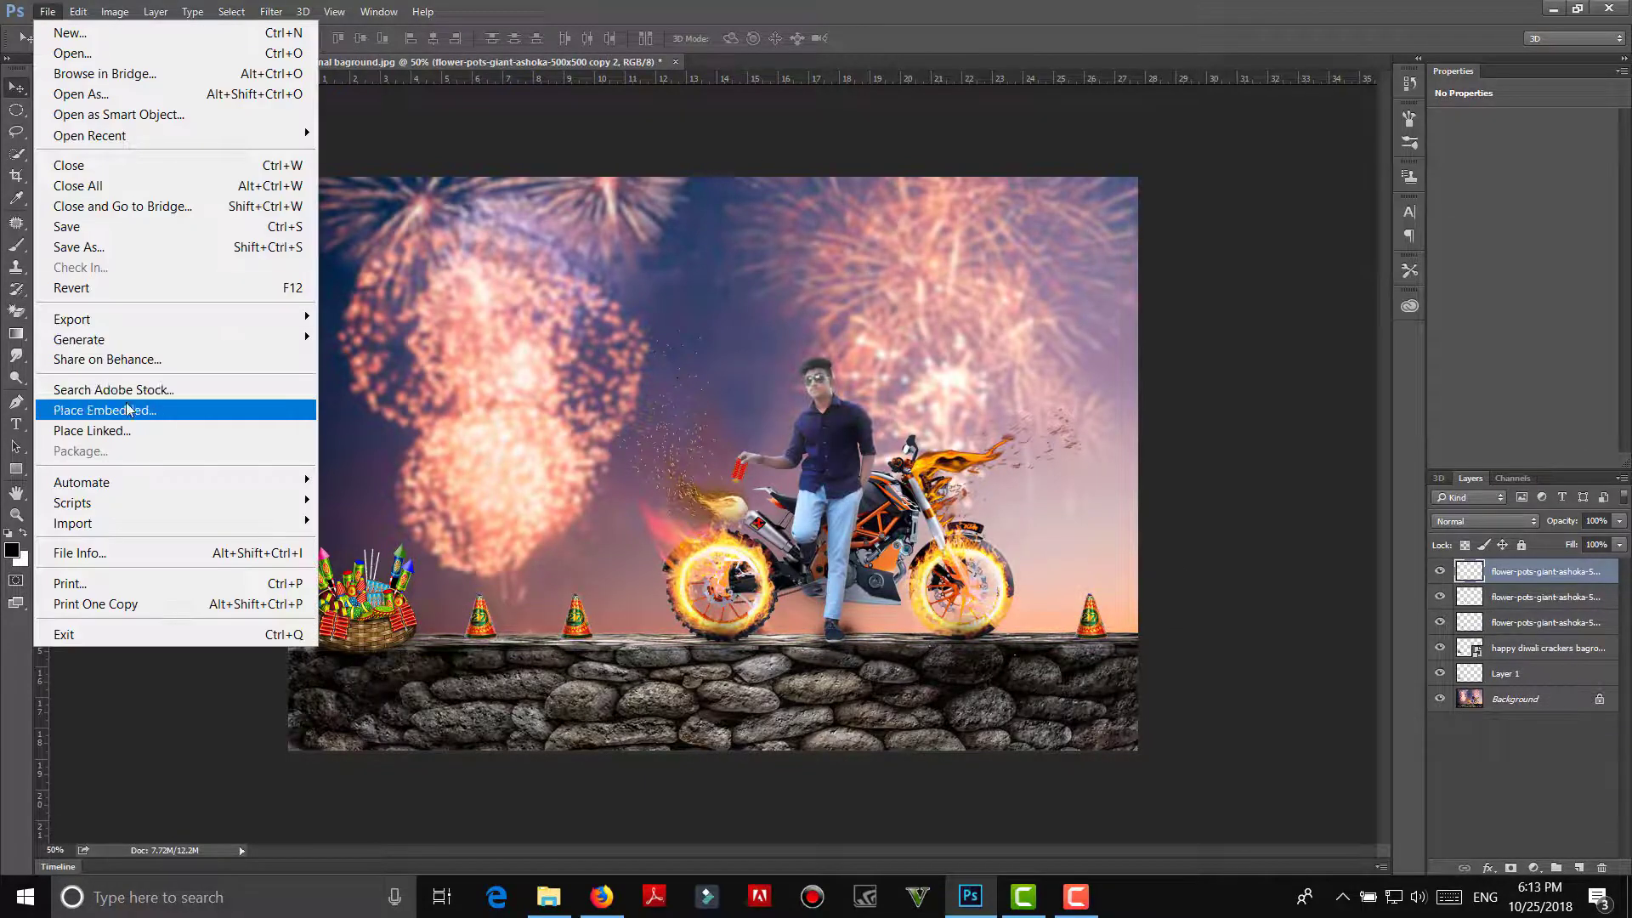
left_click(127, 408)
left_click(1292, 654)
left_click(1439, 834)
left_click_drag(728, 439, 805, 293)
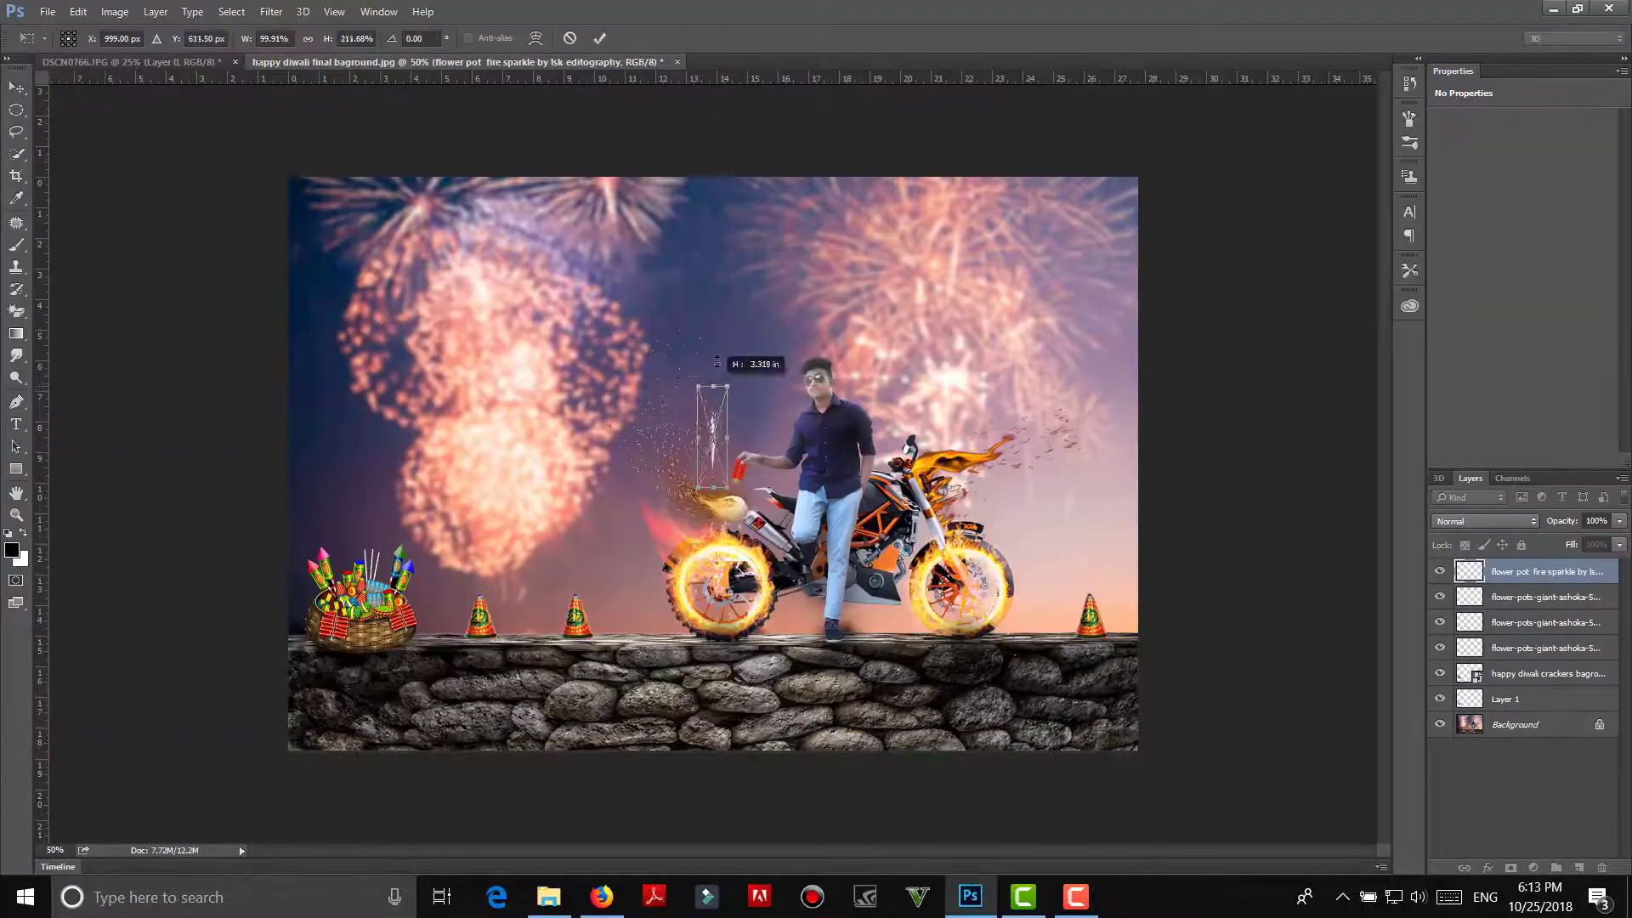
mouse_move(755, 408)
left_mouse_down()
mouse_move(524, 529)
mouse_move(503, 518)
left_mouse_up()
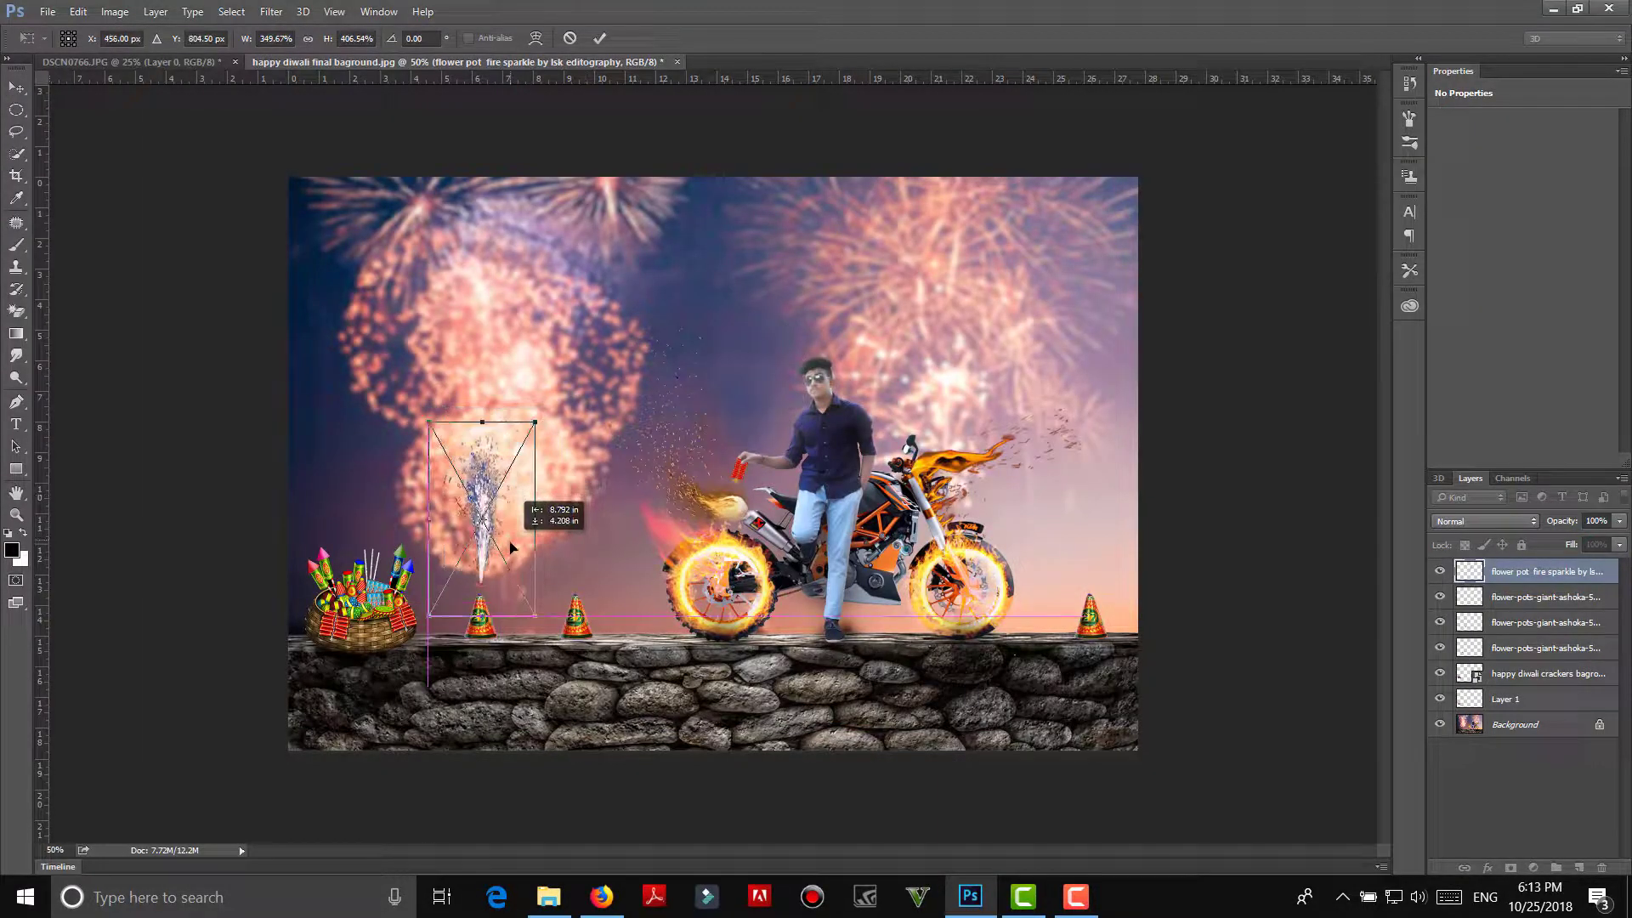
left_click_drag(484, 419, 485, 315)
mouse_move(539, 516)
left_mouse_down()
mouse_move(577, 470)
mouse_move(527, 502)
left_mouse_up()
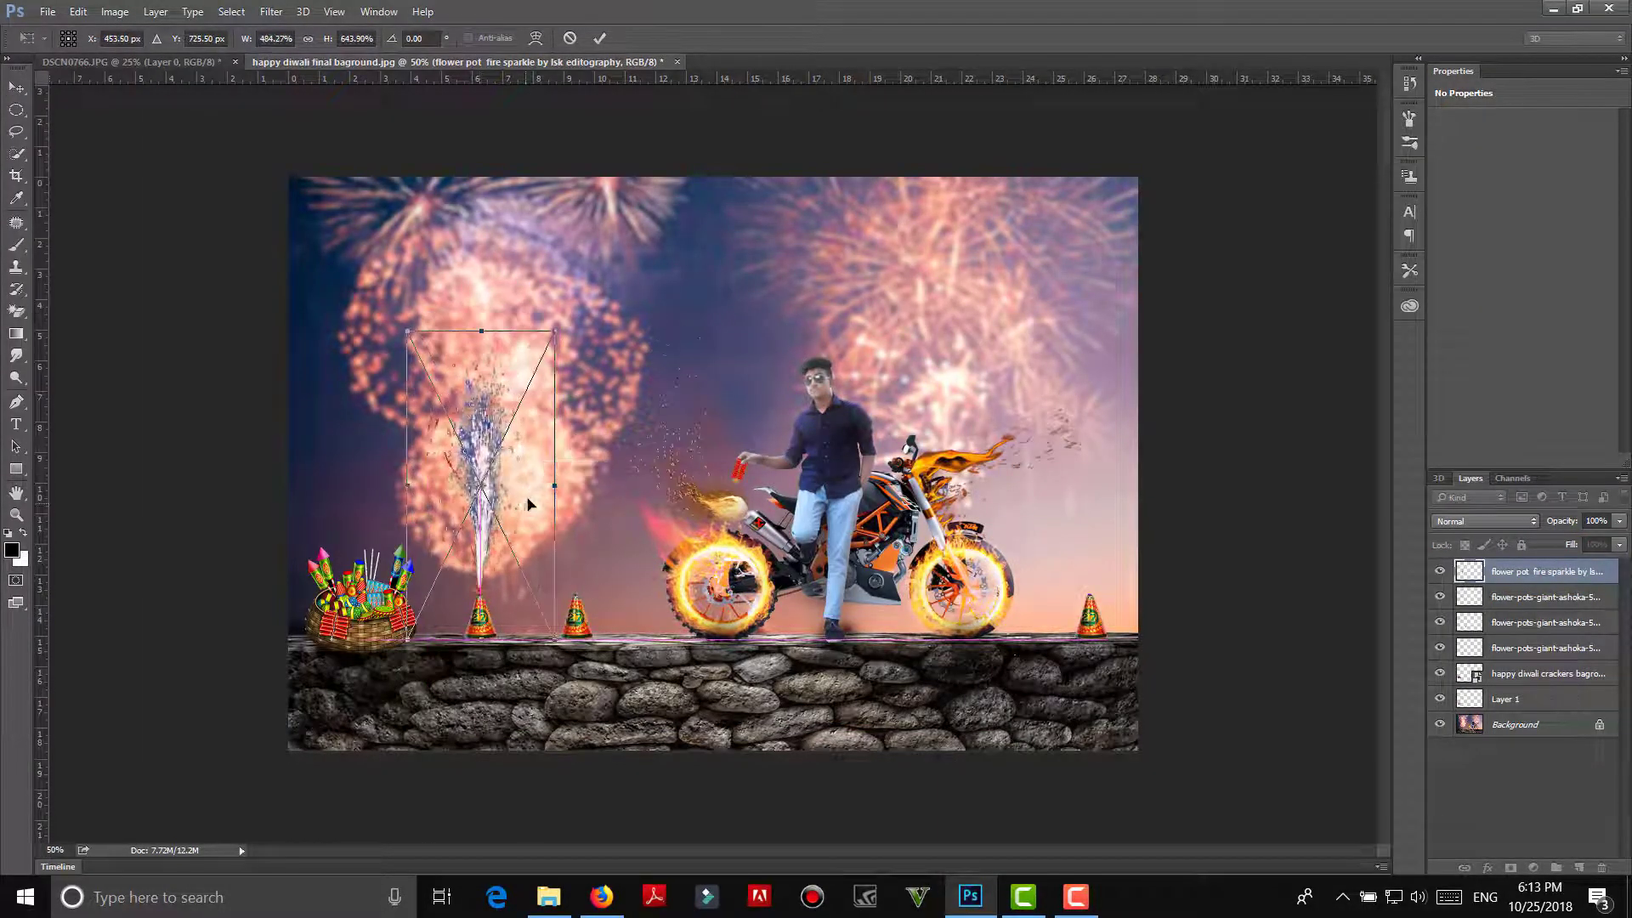
left_click_drag(481, 329, 482, 311)
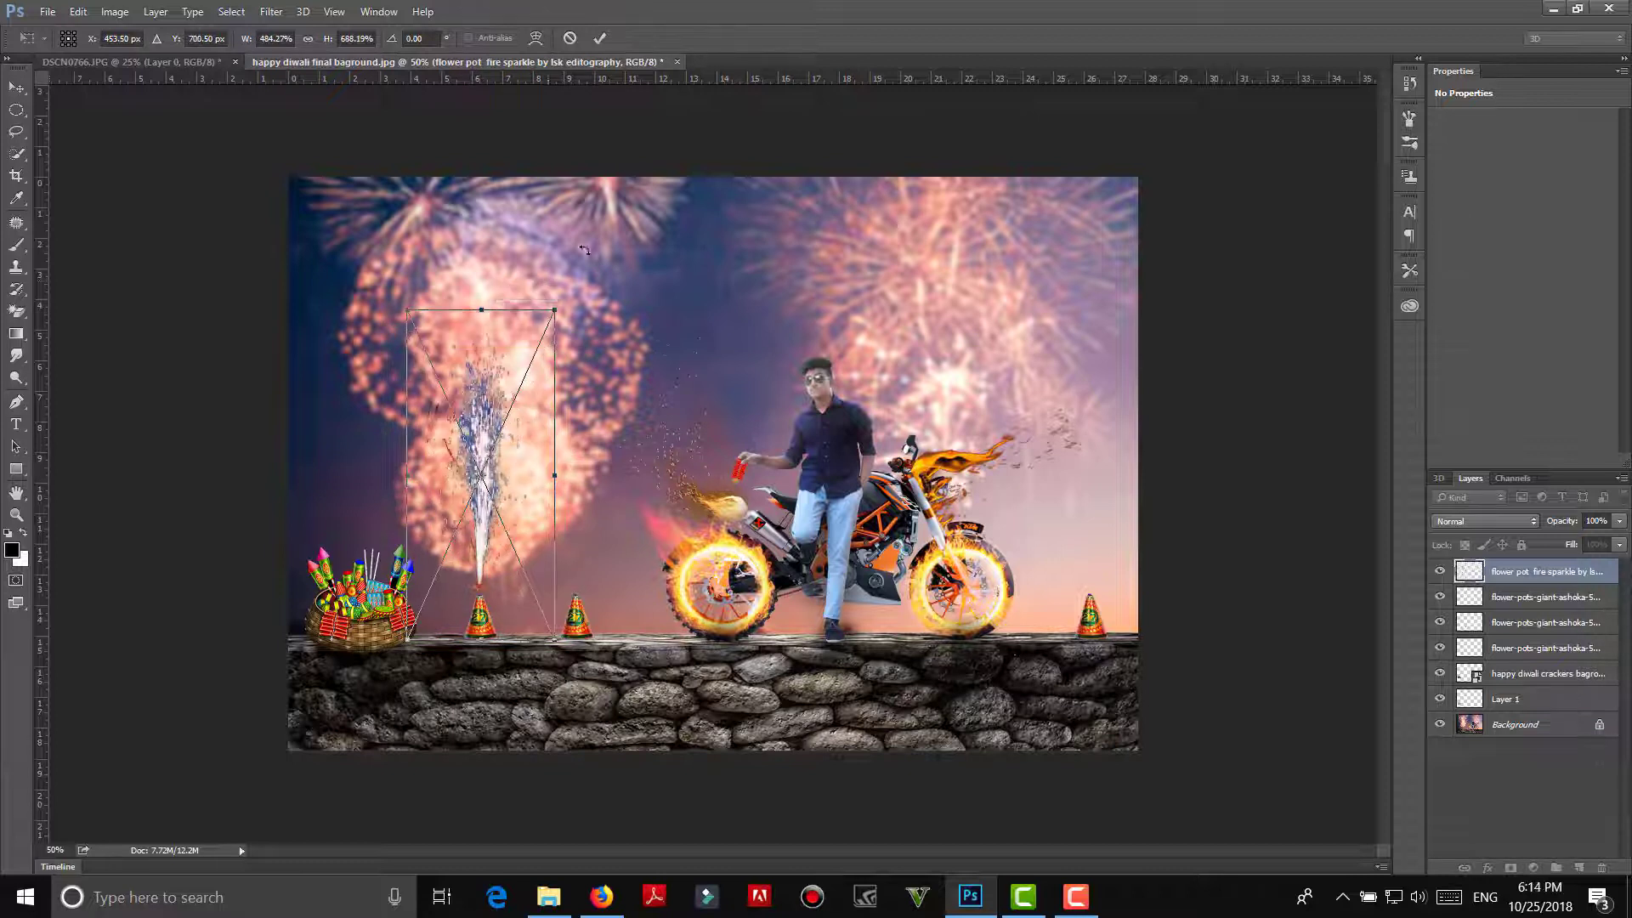
left_click(599, 37)
Step: Duplicate the sparkle onto the other two cones
key("ctrl+j")
left_click_drag(491, 473, 1099, 419)
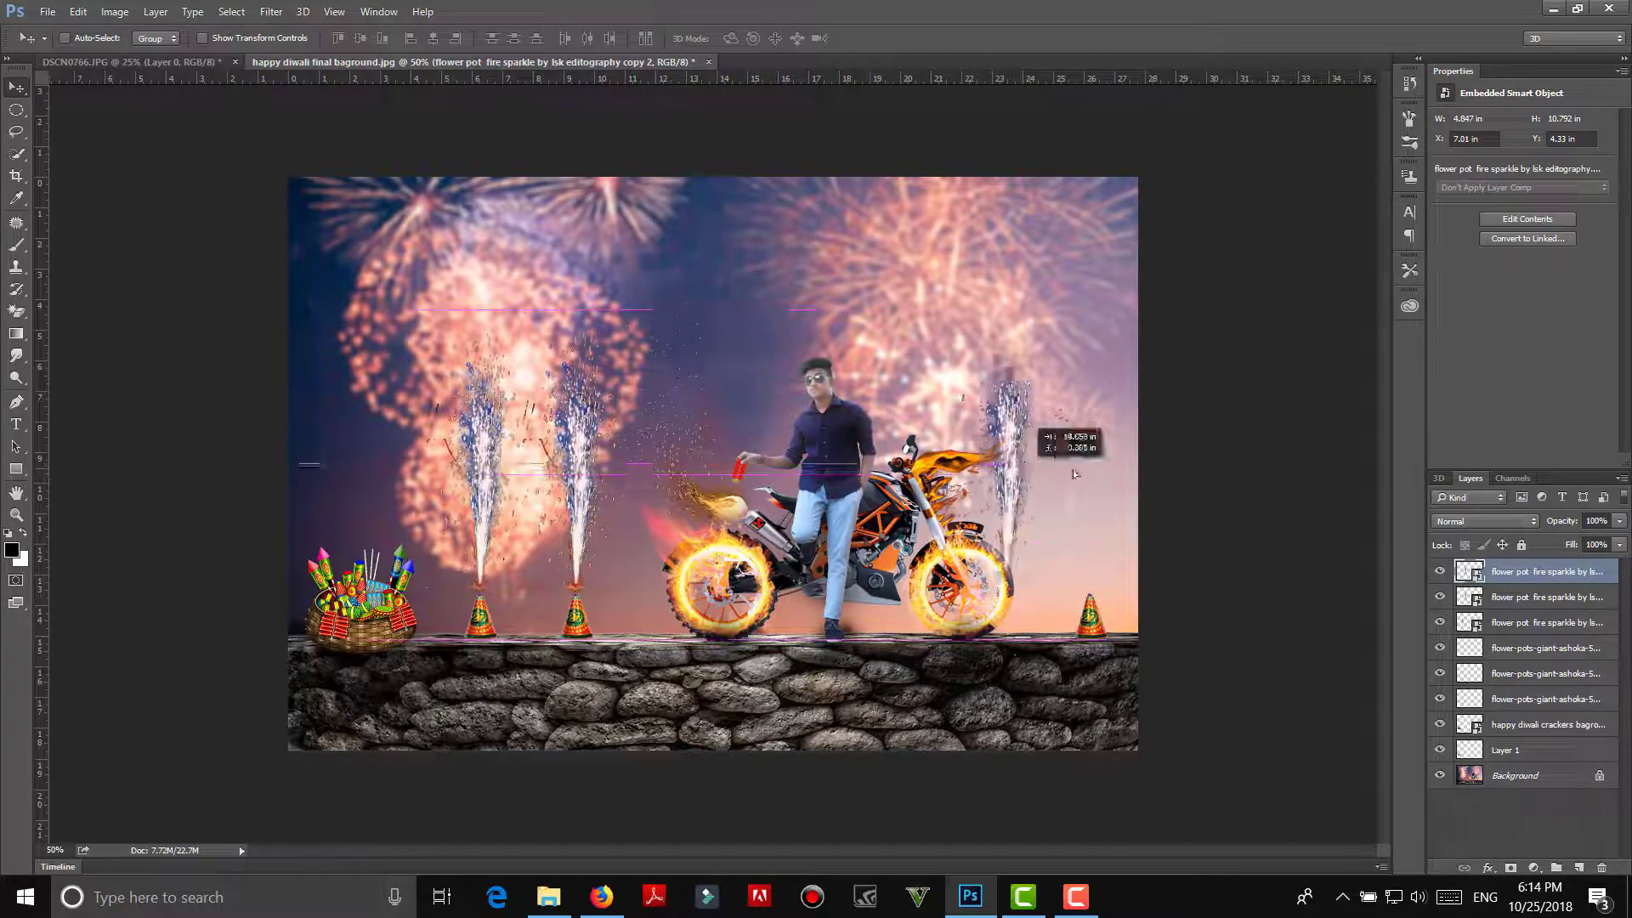
key("ctrl+j")
key("ctrl+j")
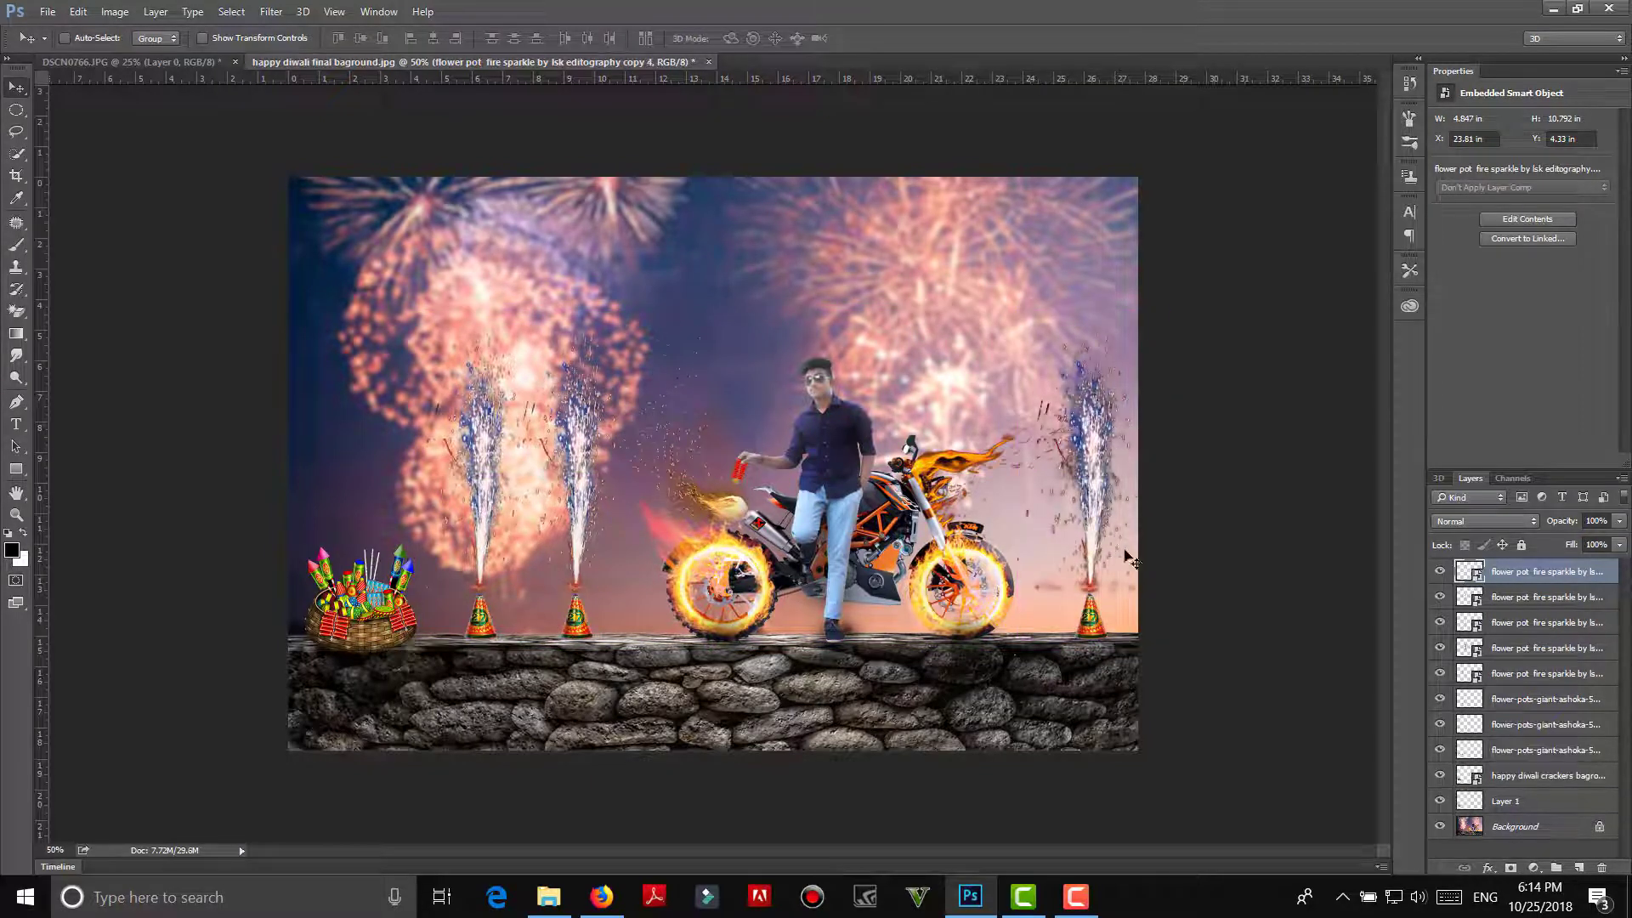
left_click(1532, 647)
key("ctrl+j")
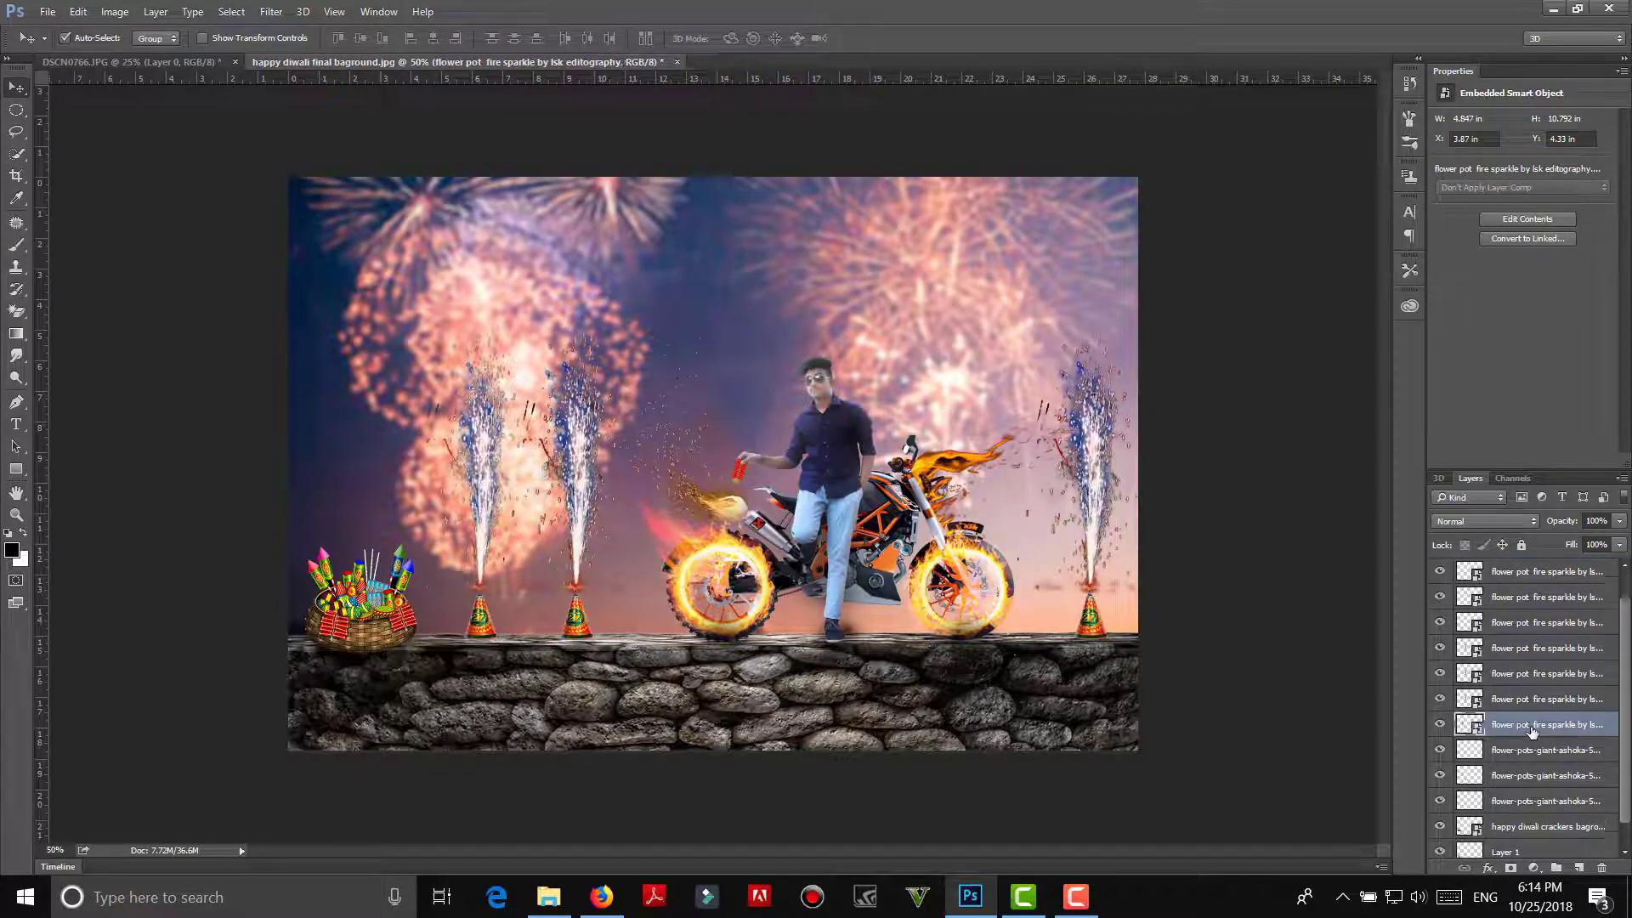
scroll(1532, 733, "down", 3)
Step: Rasterize the top sparkle layer and flatten all layers into one image
right_click(1496, 844)
left_click(1455, 782)
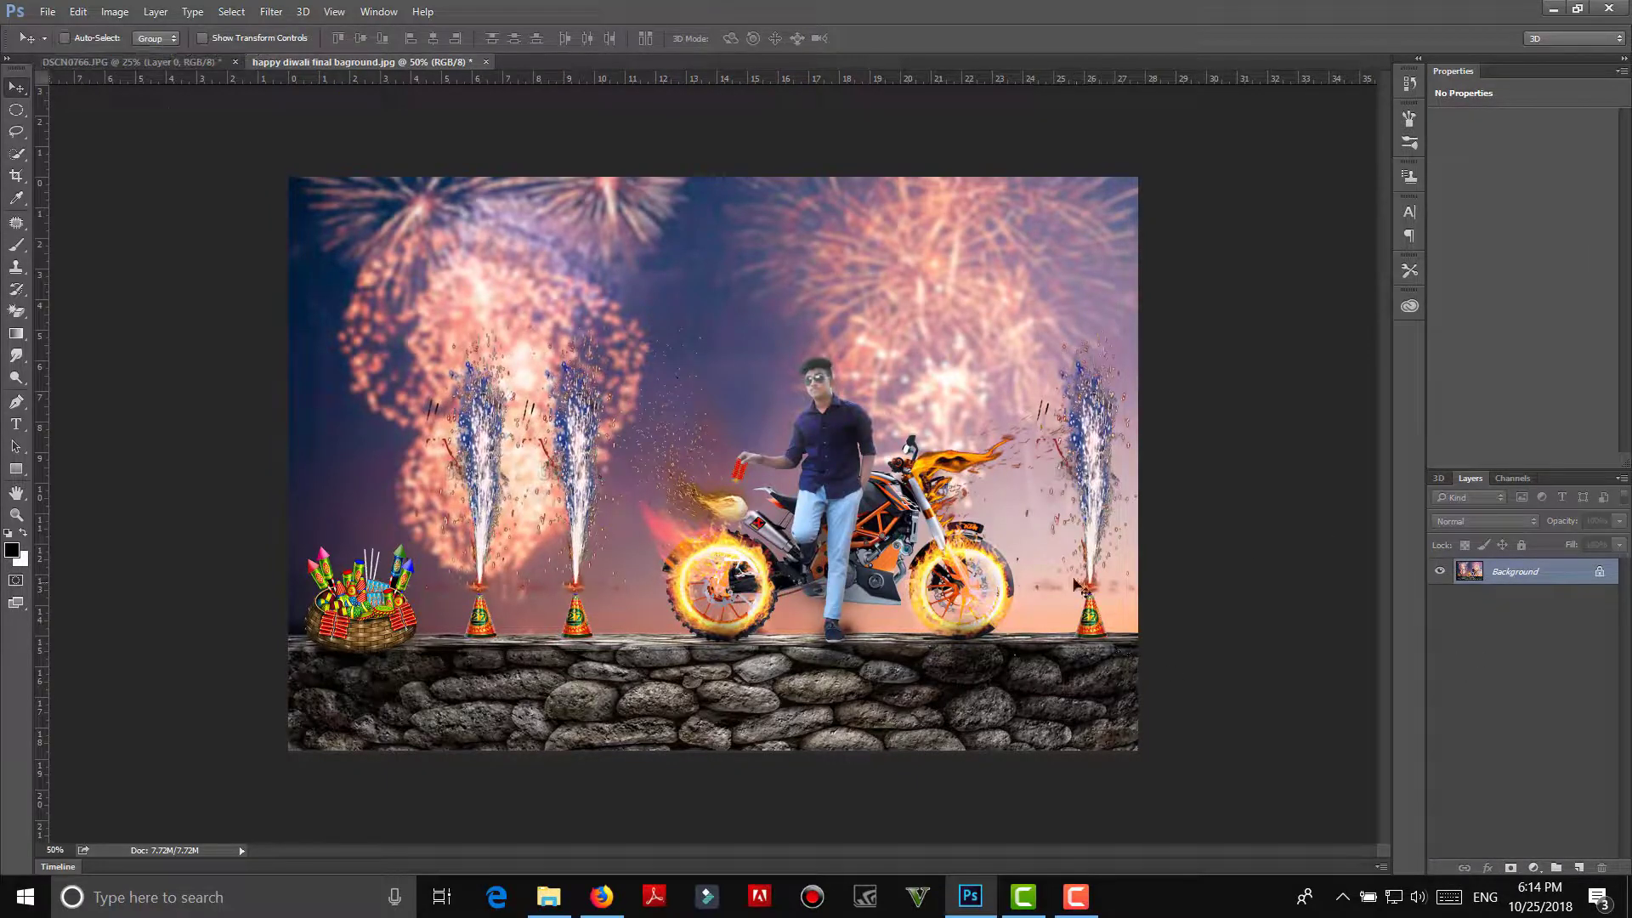
key("ctrl+z")
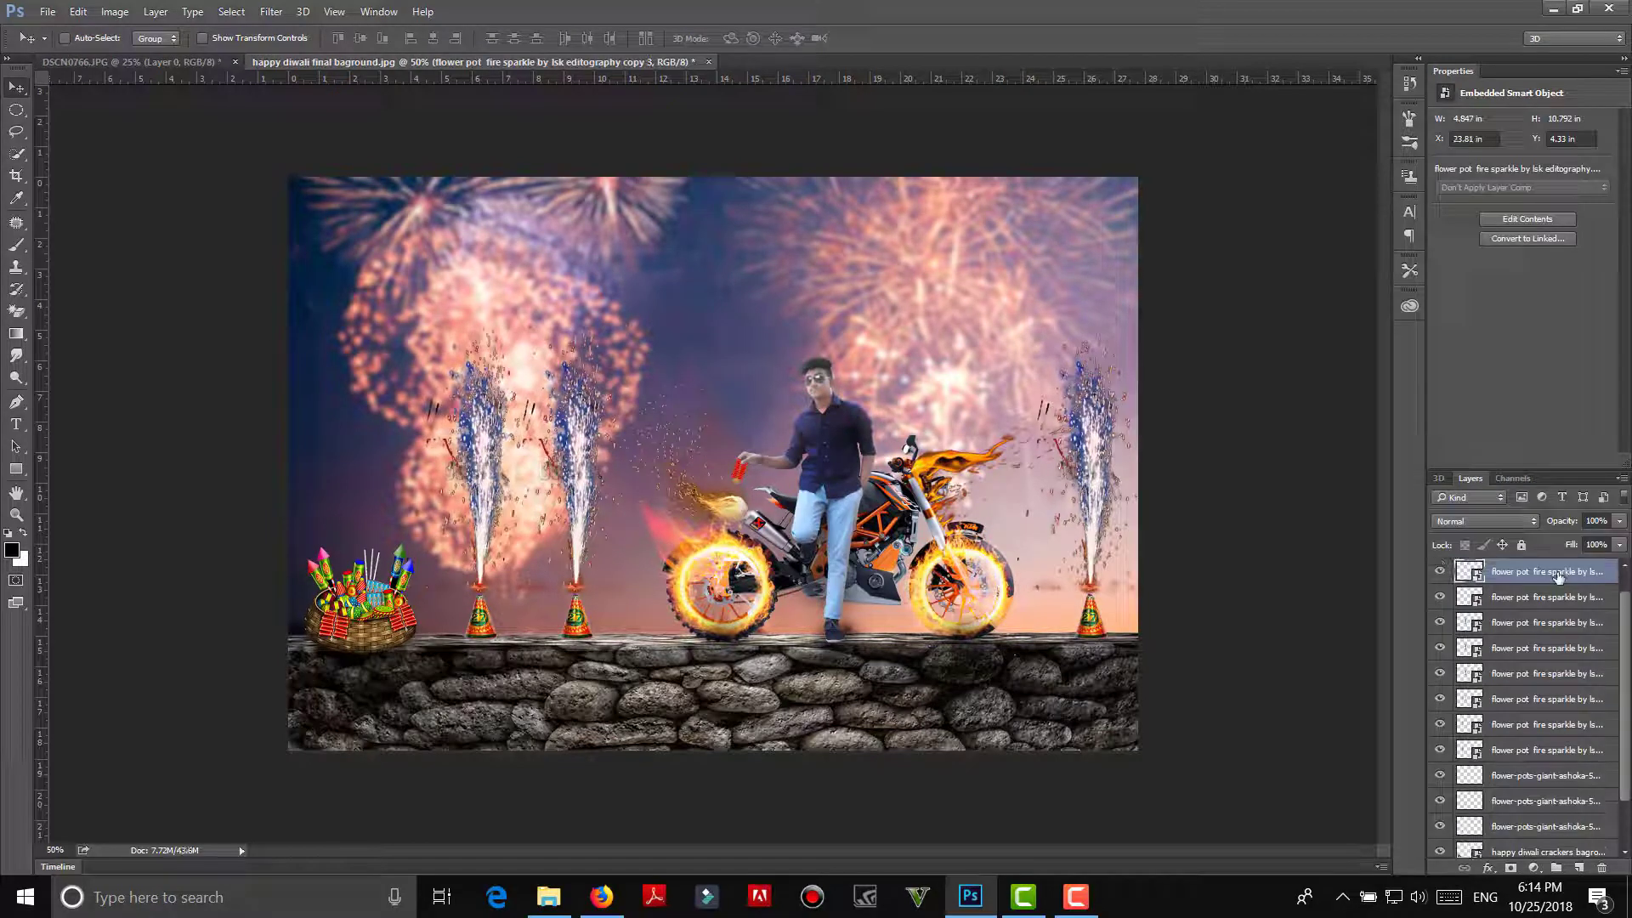
left_click(16, 311)
right_click(1492, 571)
left_click(1097, 473)
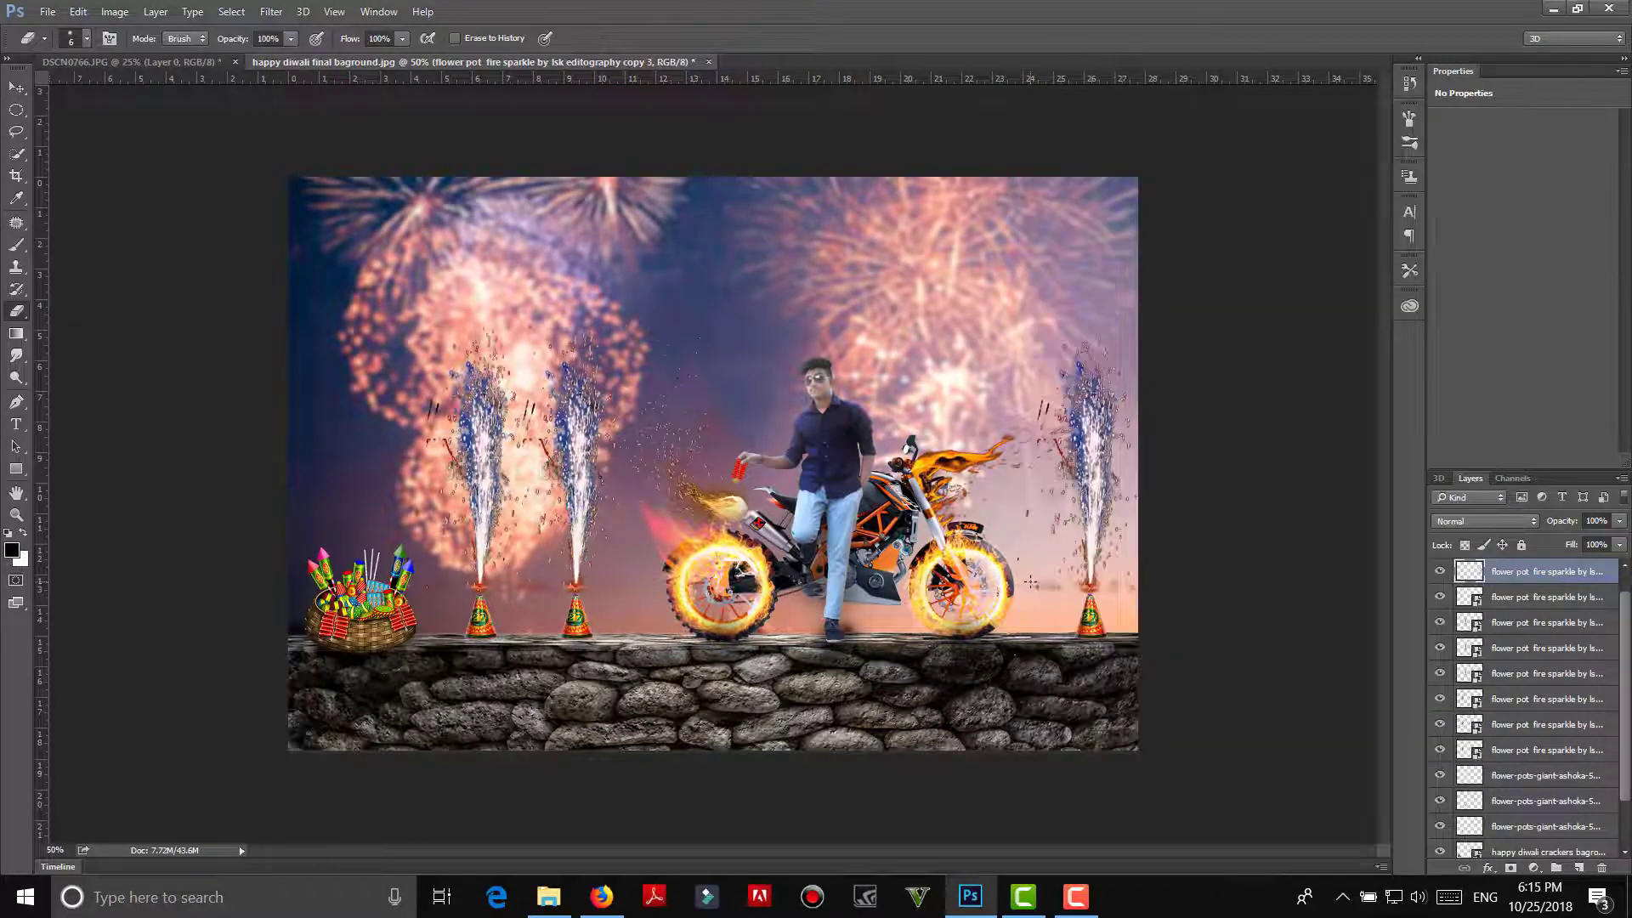
right_click(1530, 586)
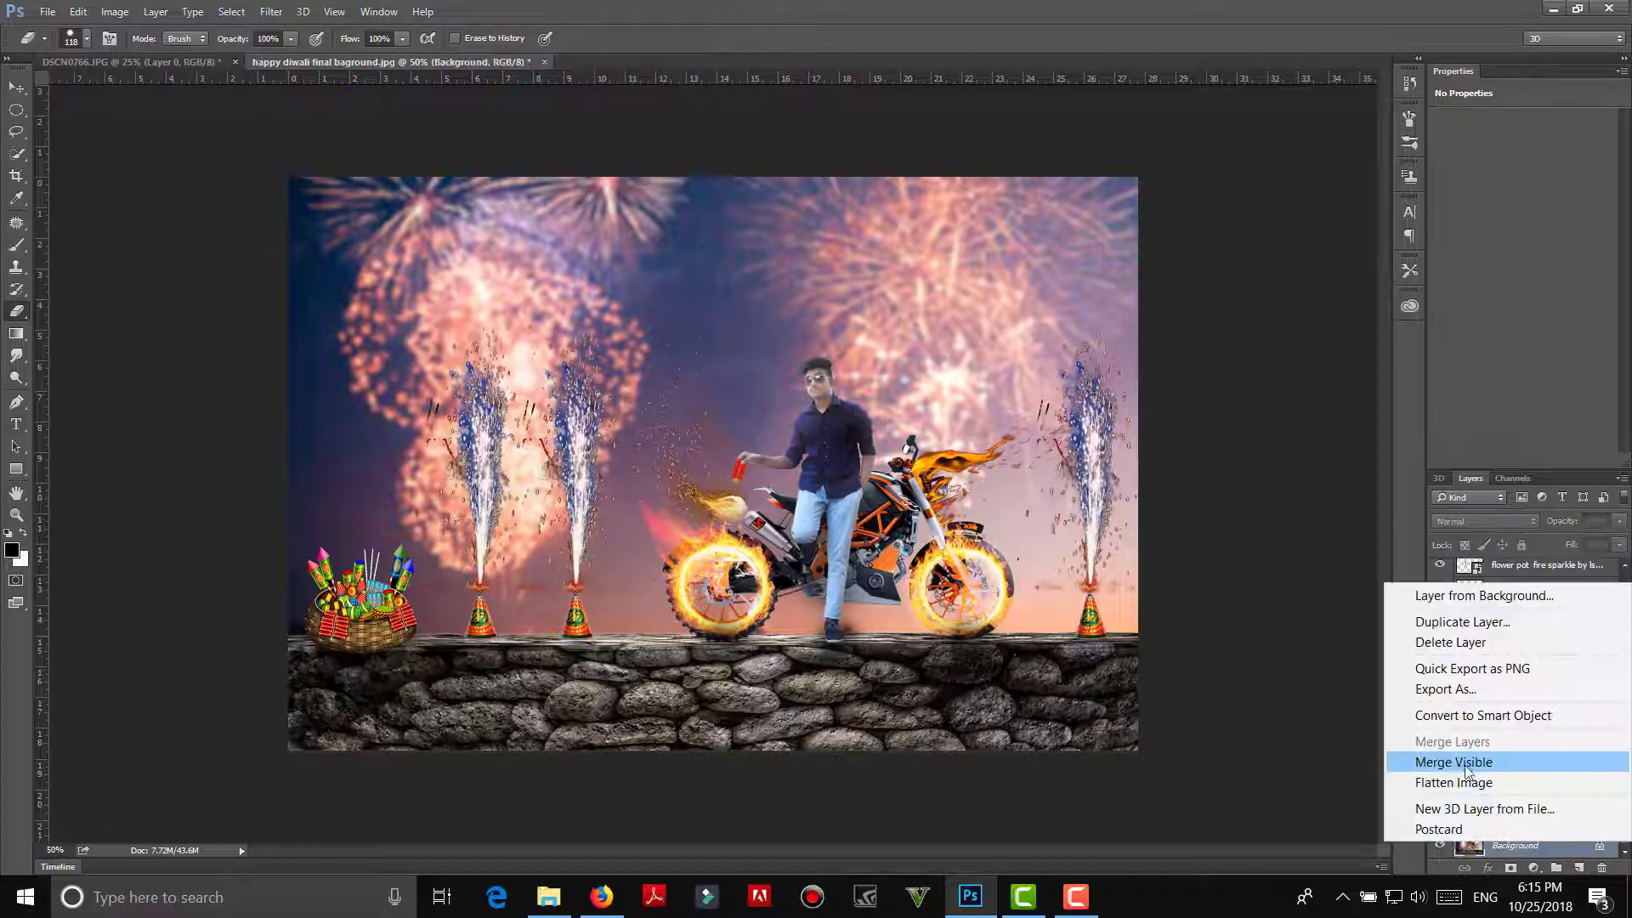
left_click(1453, 783)
Step: Place the red firecracker PNG as an embedded image, shrunk onto the wall top
left_click(47, 12)
left_click(135, 416)
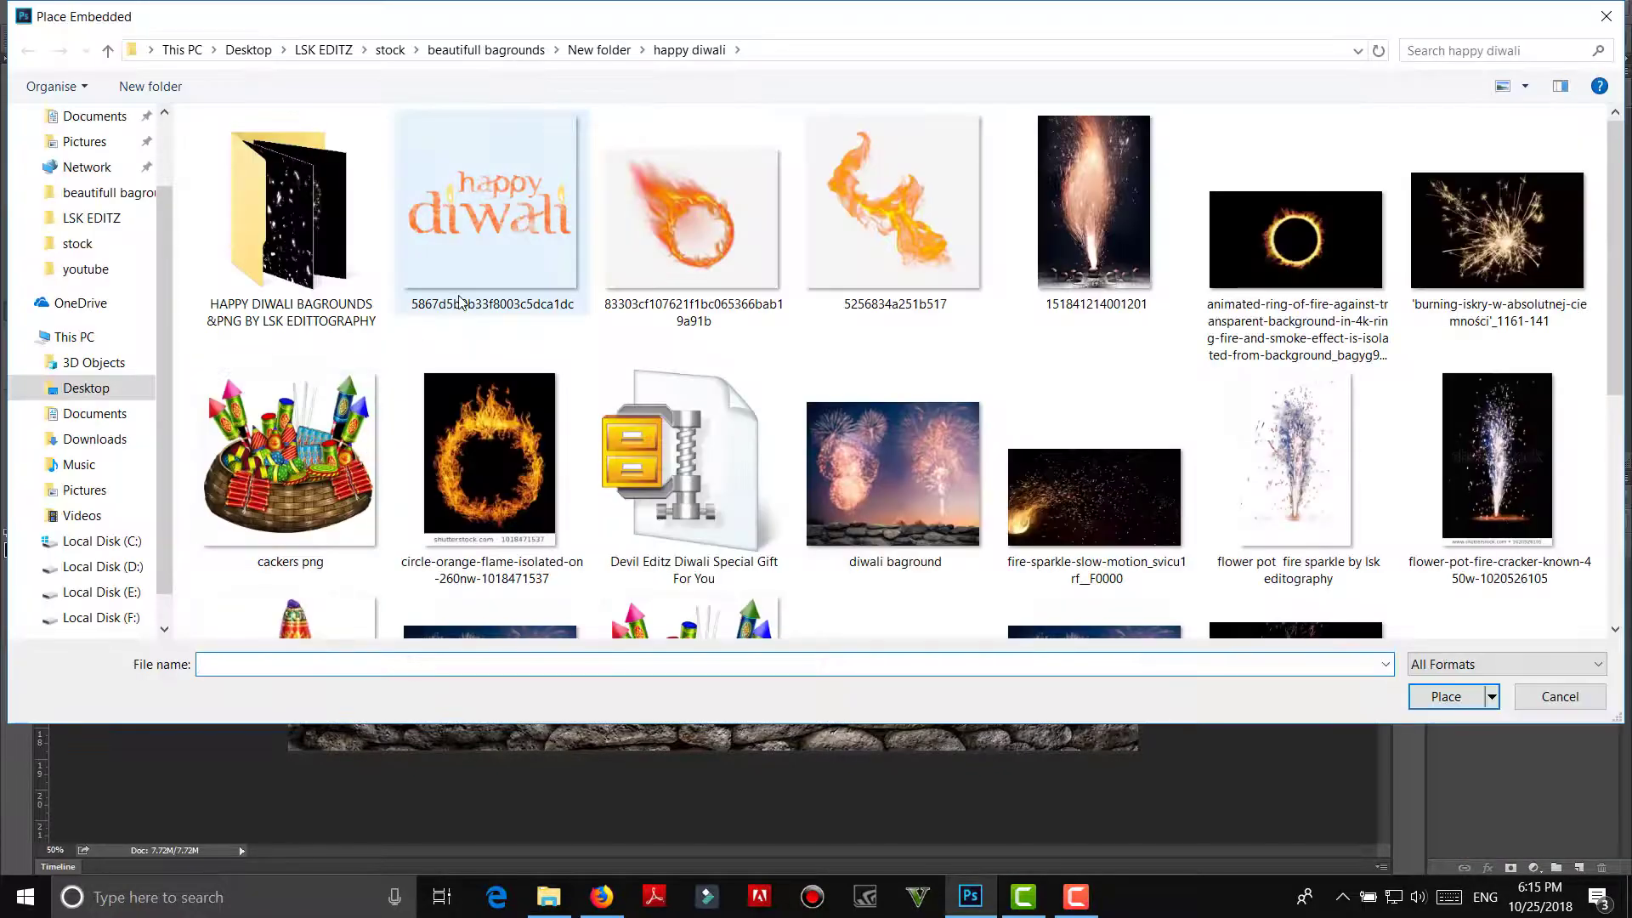
double_click(281, 221)
double_click(627, 213)
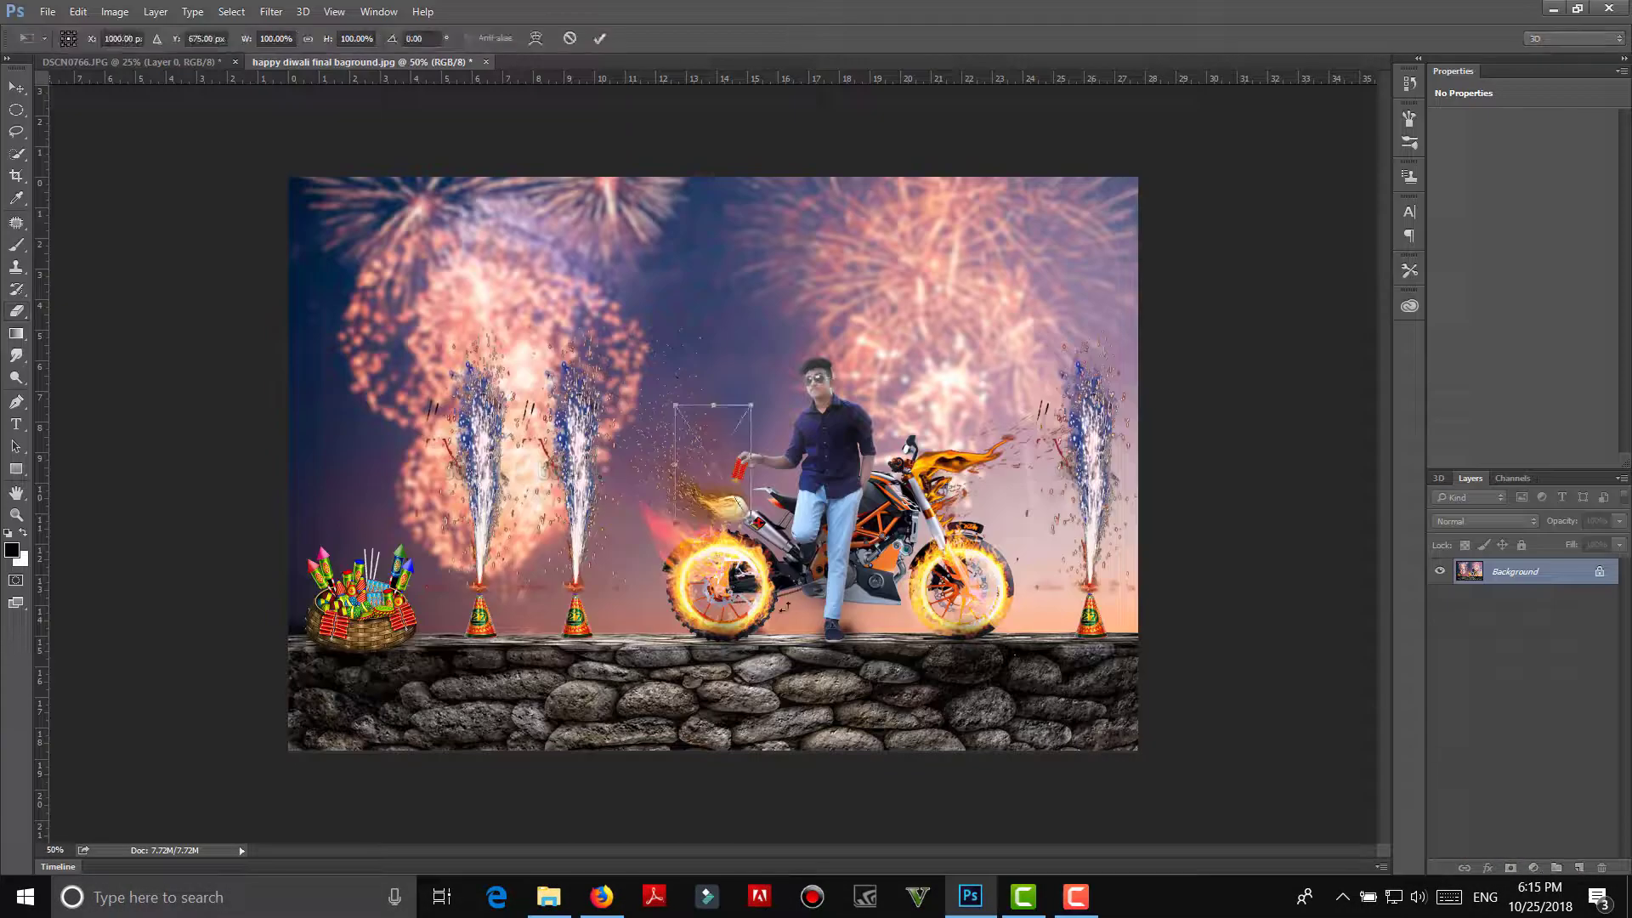
mouse_move(761, 400)
left_mouse_down()
mouse_move(710, 476)
mouse_move(527, 612)
left_mouse_up()
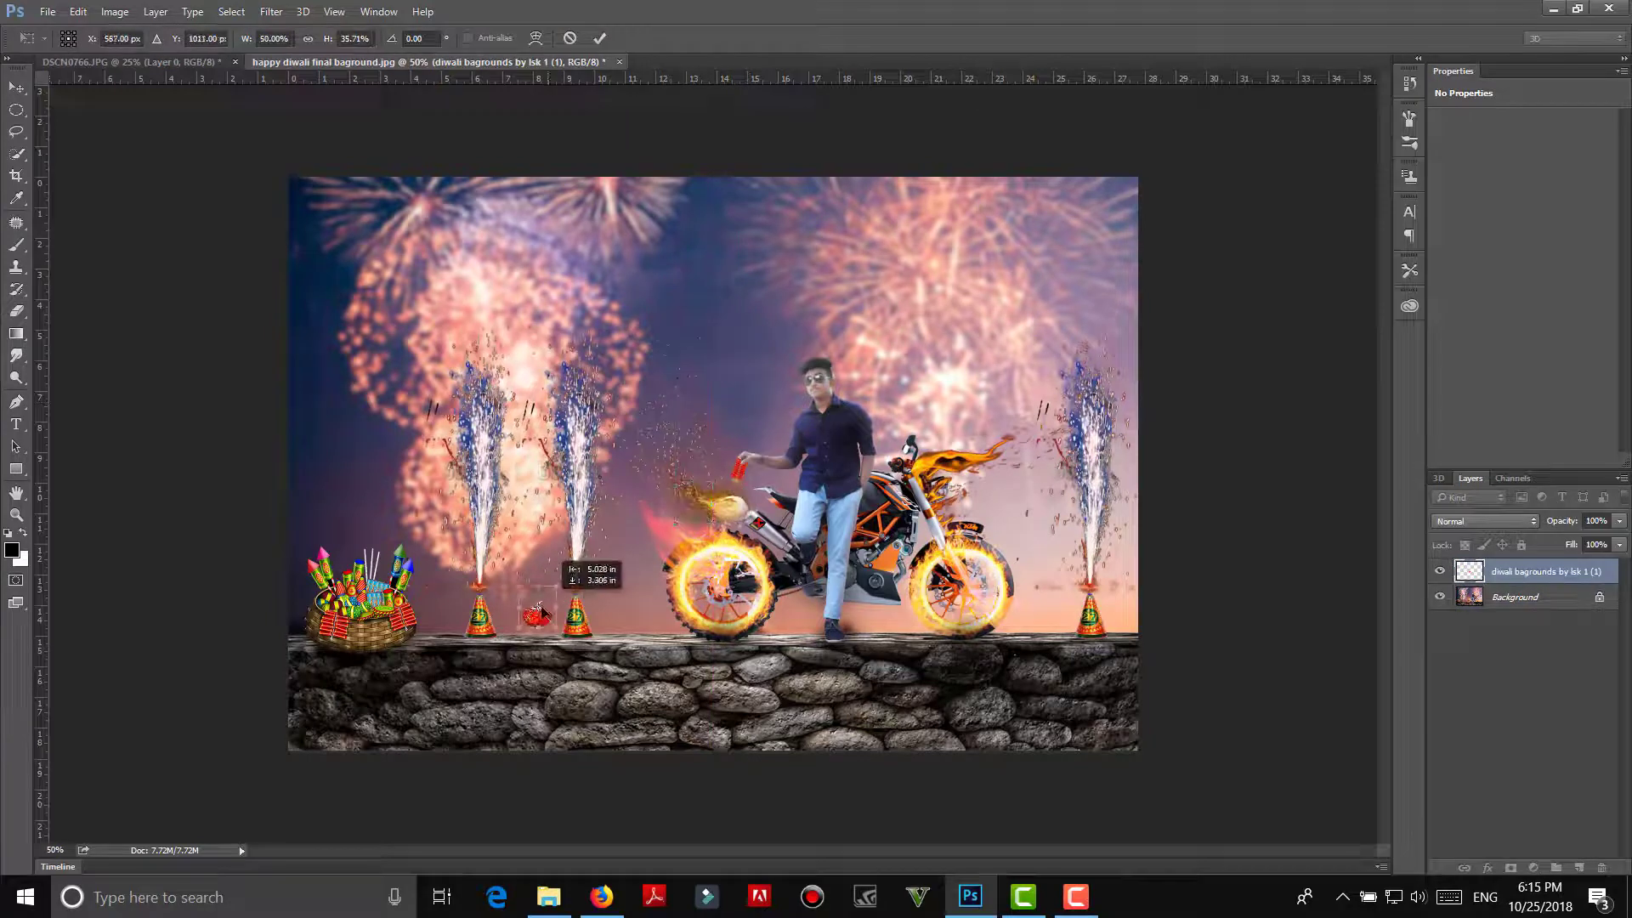
key("Return")
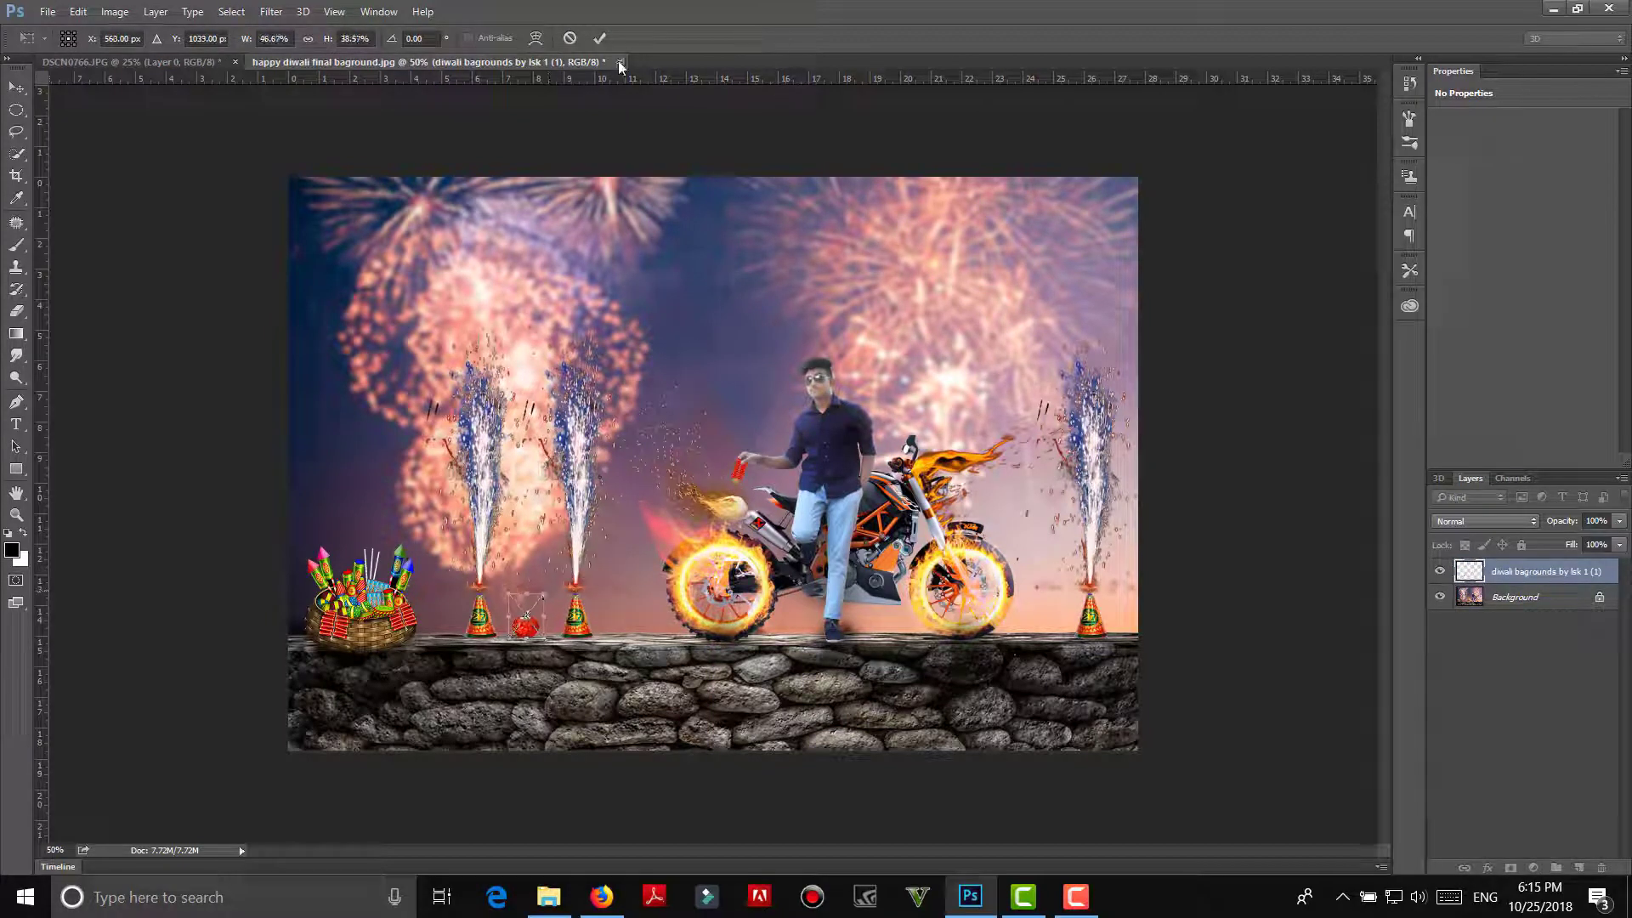
Step: Duplicate the firecracker and move the copy beside the second cone
key("e")
key("ctrl+j")
key("v")
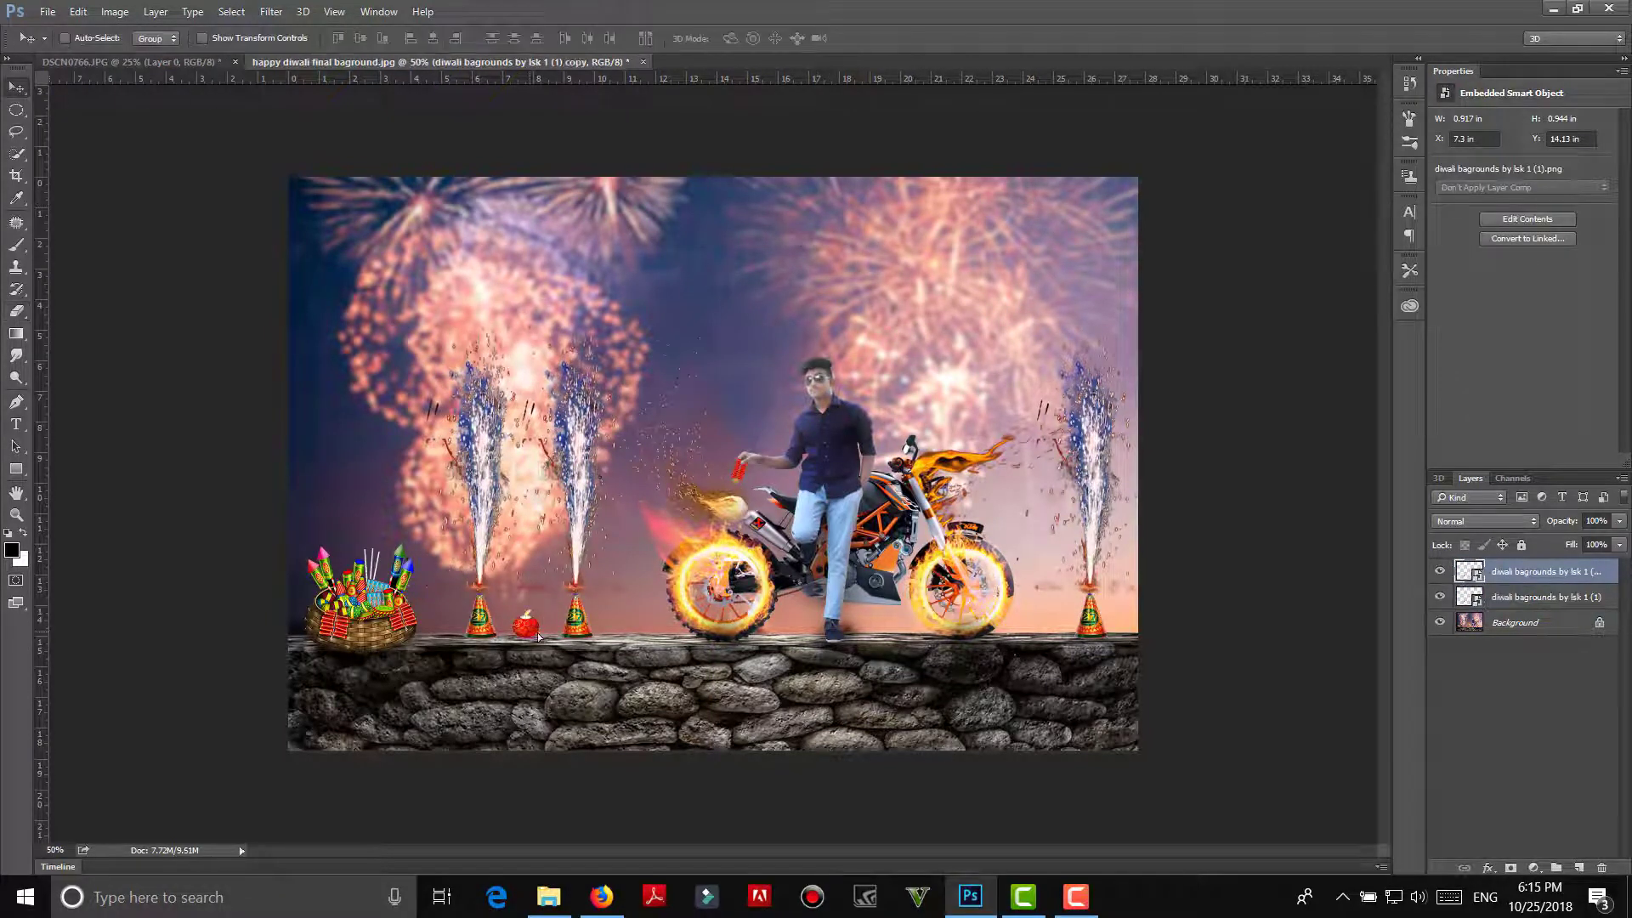
left_click_drag(538, 636, 1151, 639)
Step: Flatten the layers, then crop away the upper sky and lower stone wall
right_click(1521, 673)
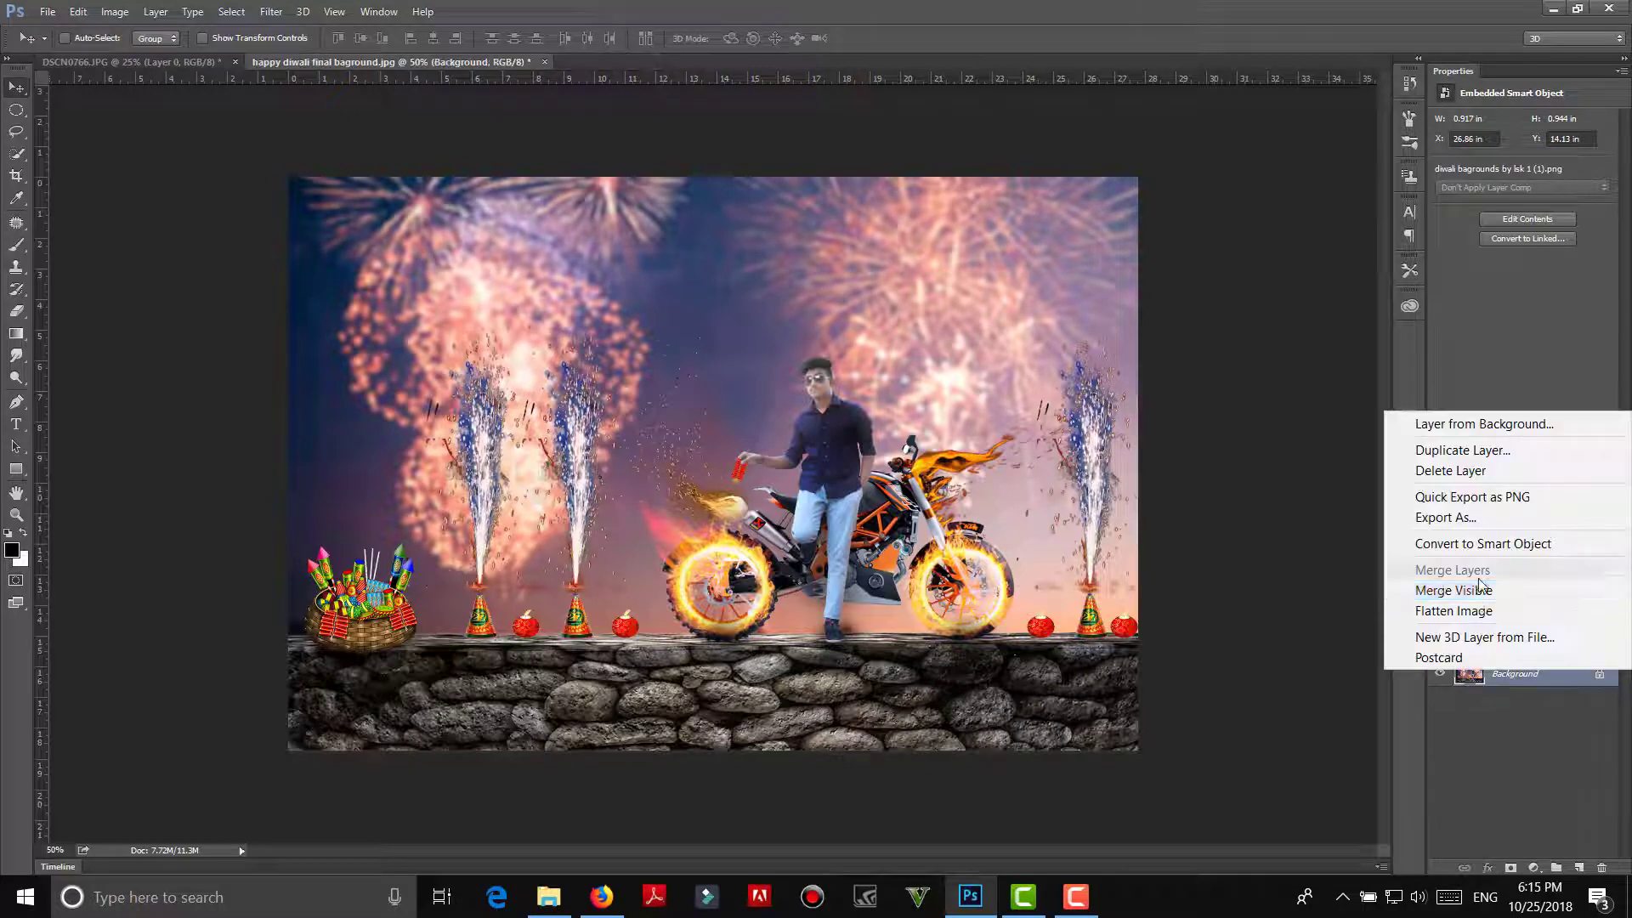
left_click(1480, 590)
left_click(16, 176)
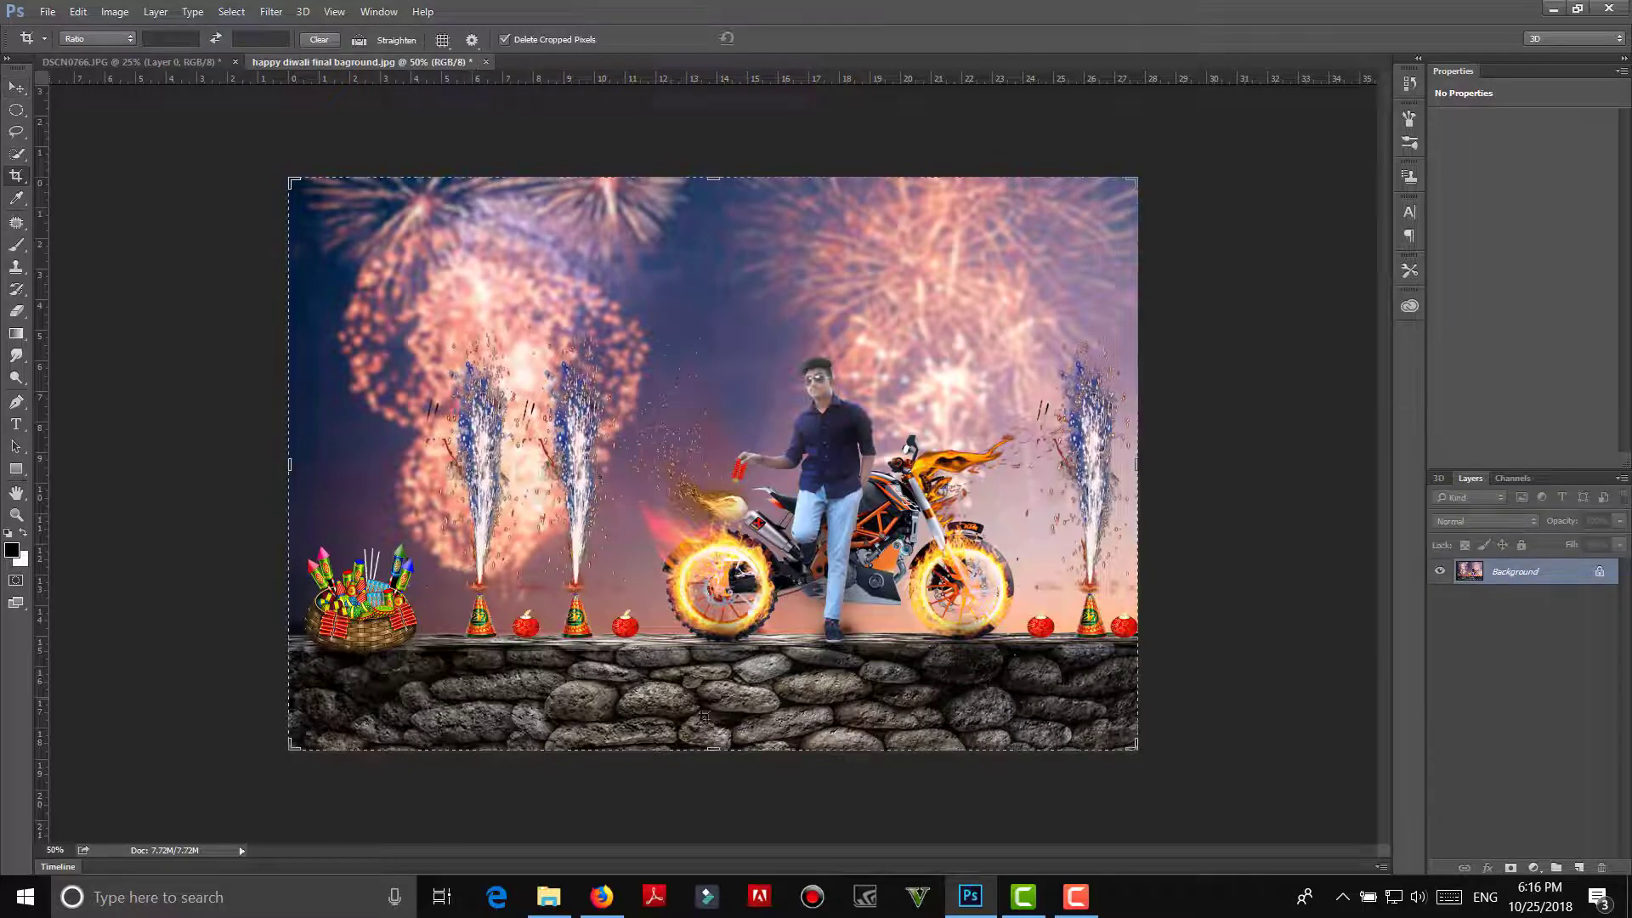
left_click_drag(712, 748, 712, 685)
left_click_drag(713, 187, 707, 230)
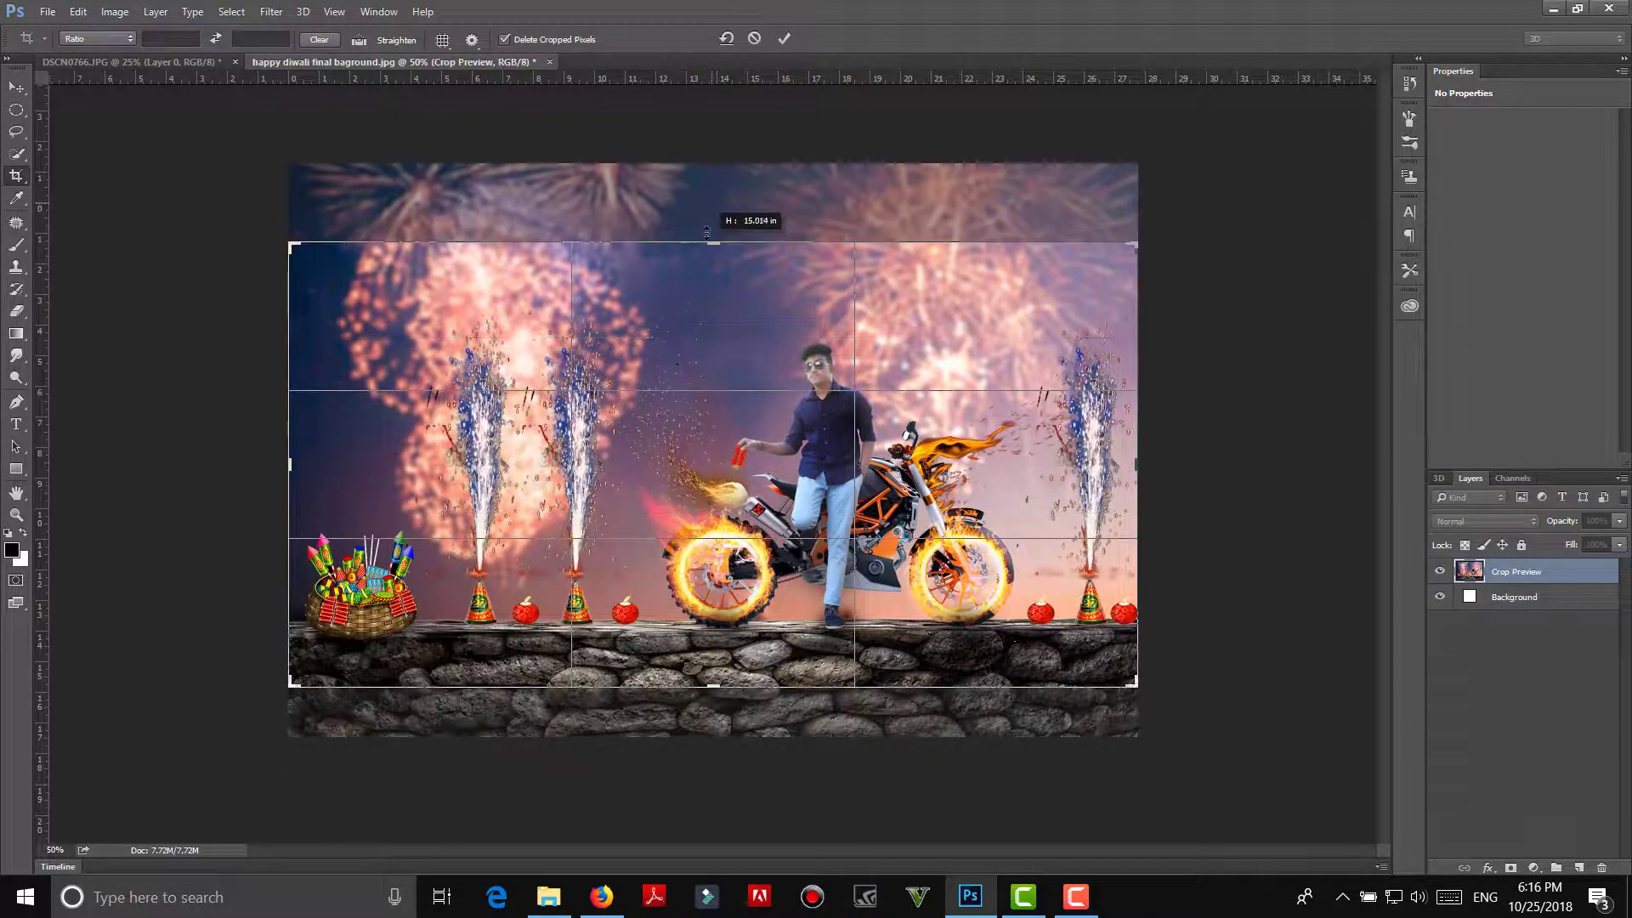
left_click(783, 38)
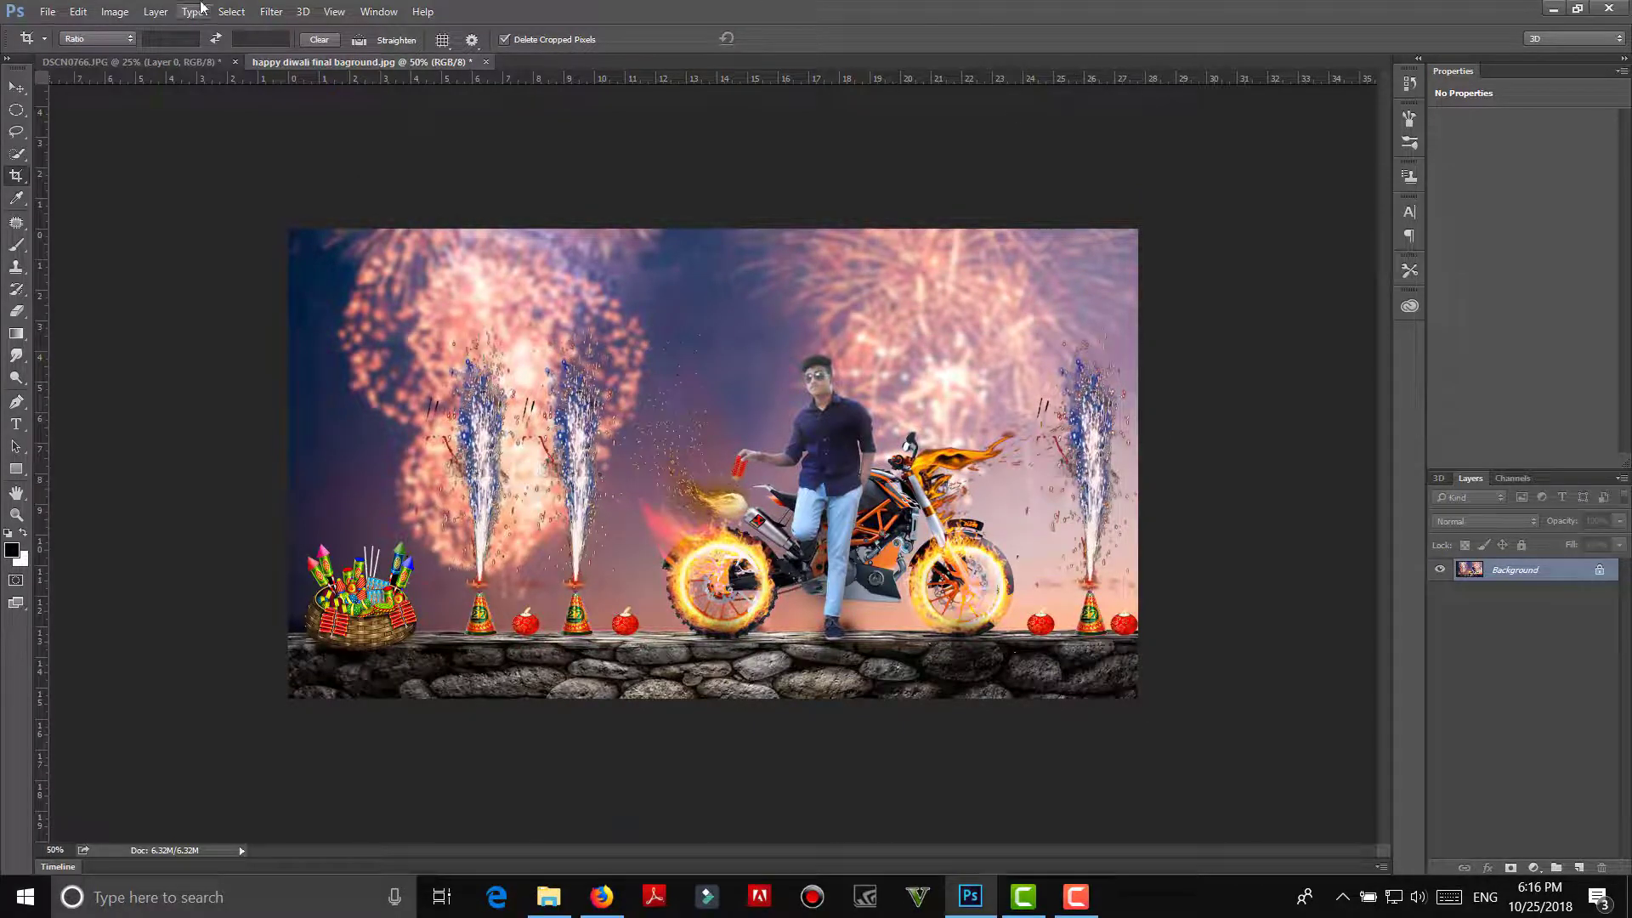
left_click(271, 11)
Step: In Camera Raw, set saturation to a moderate boost and increase vibrance
left_click(417, 154)
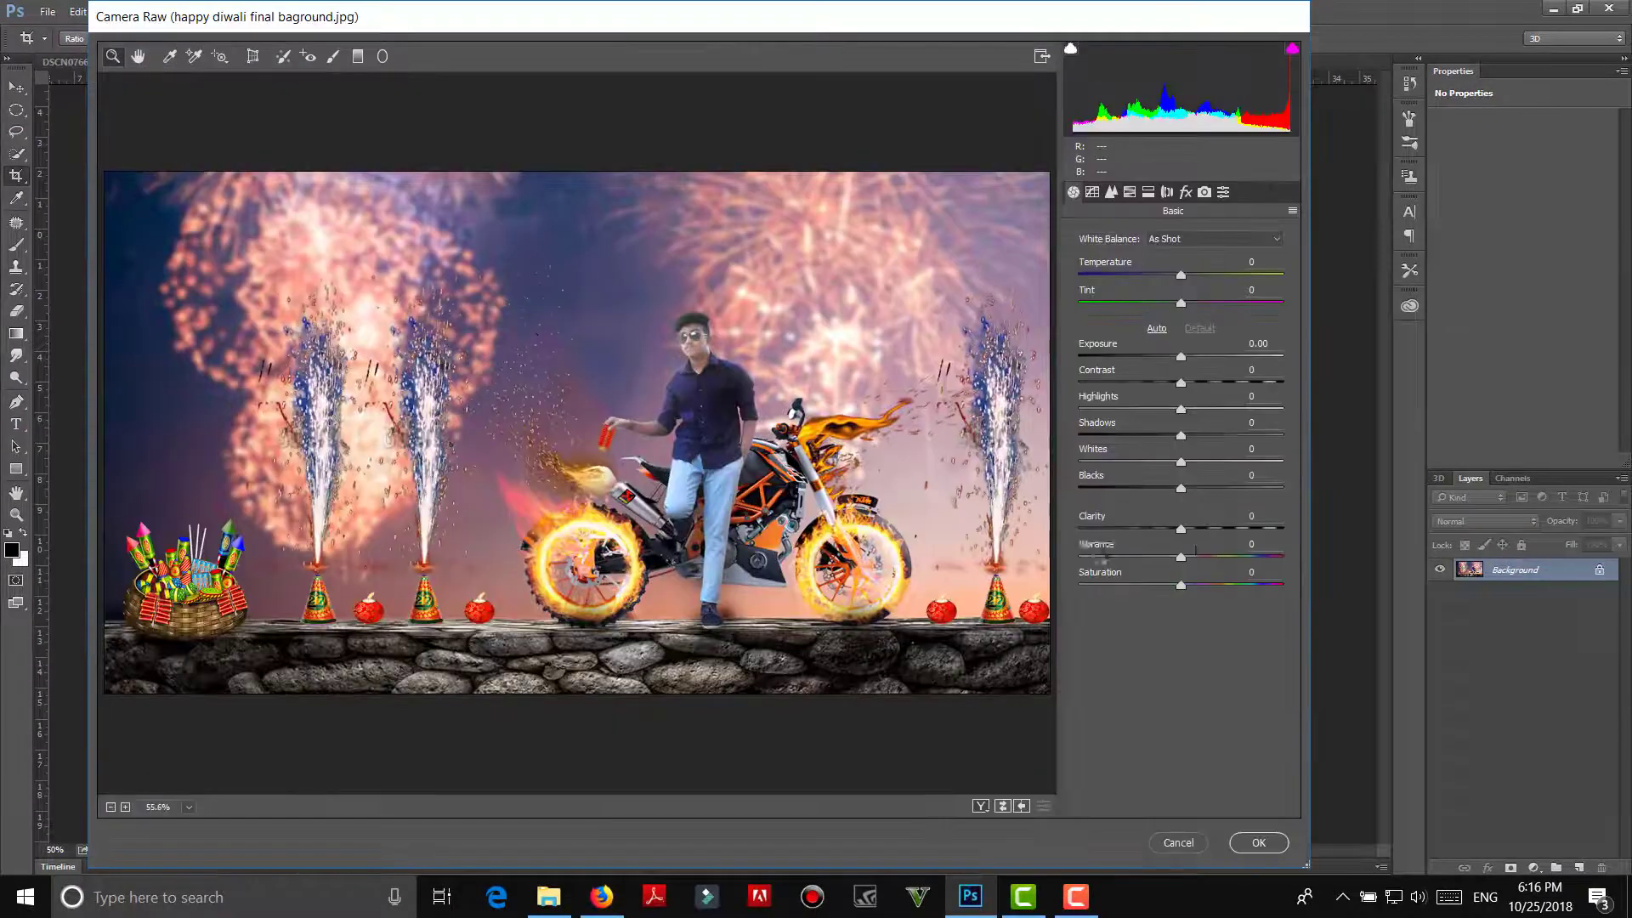
left_click(1224, 585)
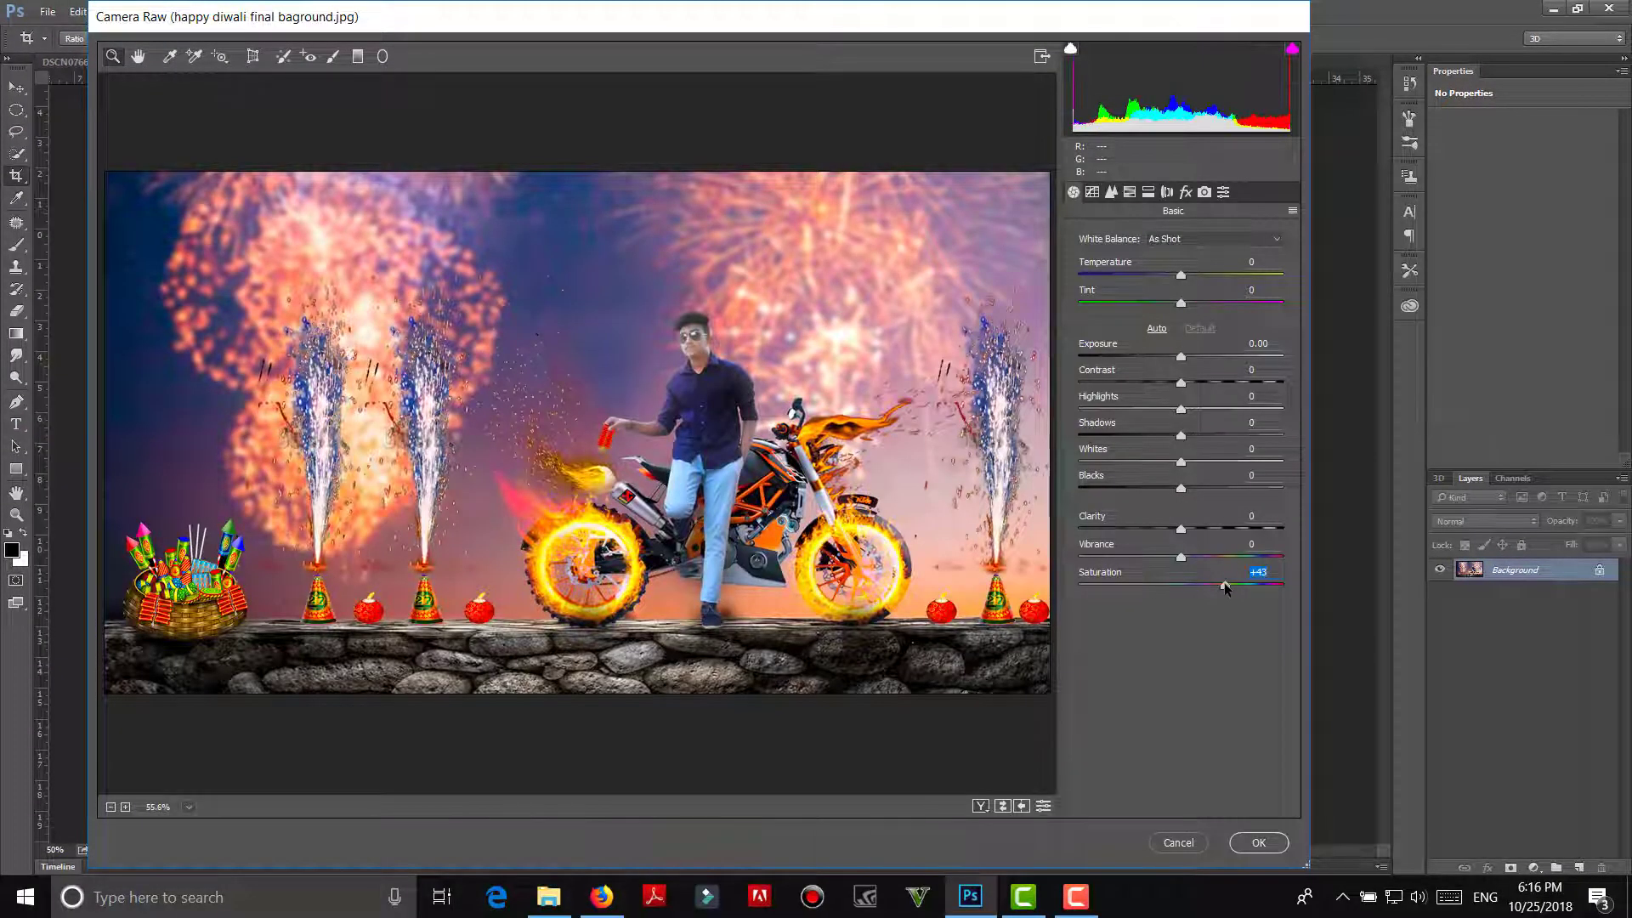
left_click_drag(1224, 585, 1318, 598)
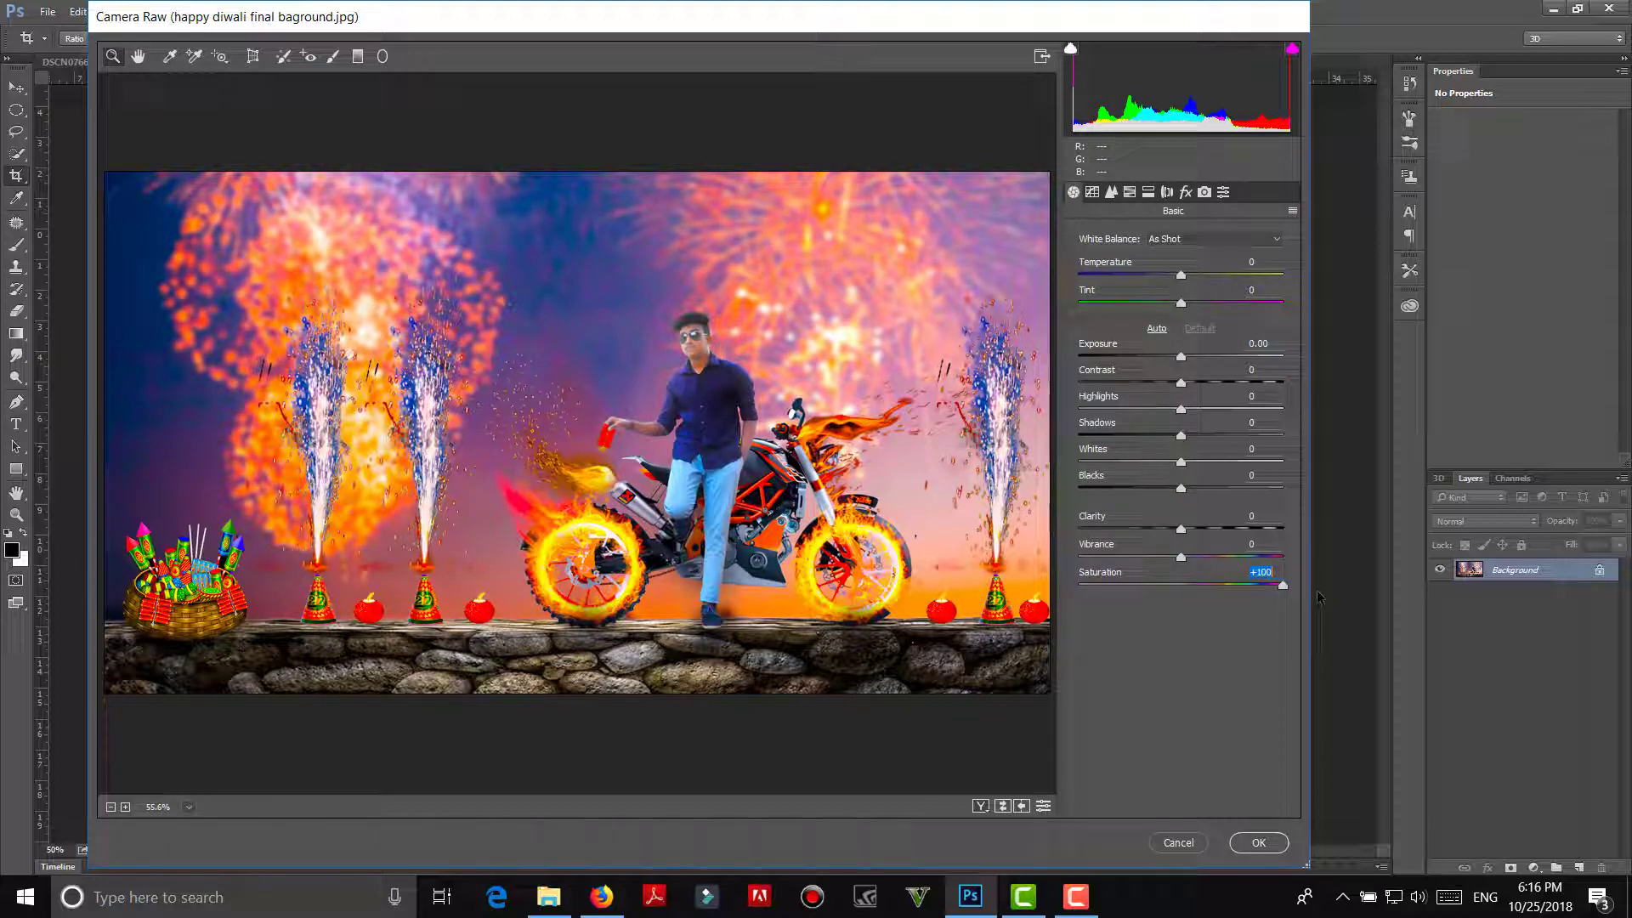
left_click_drag(1315, 600, 1229, 618)
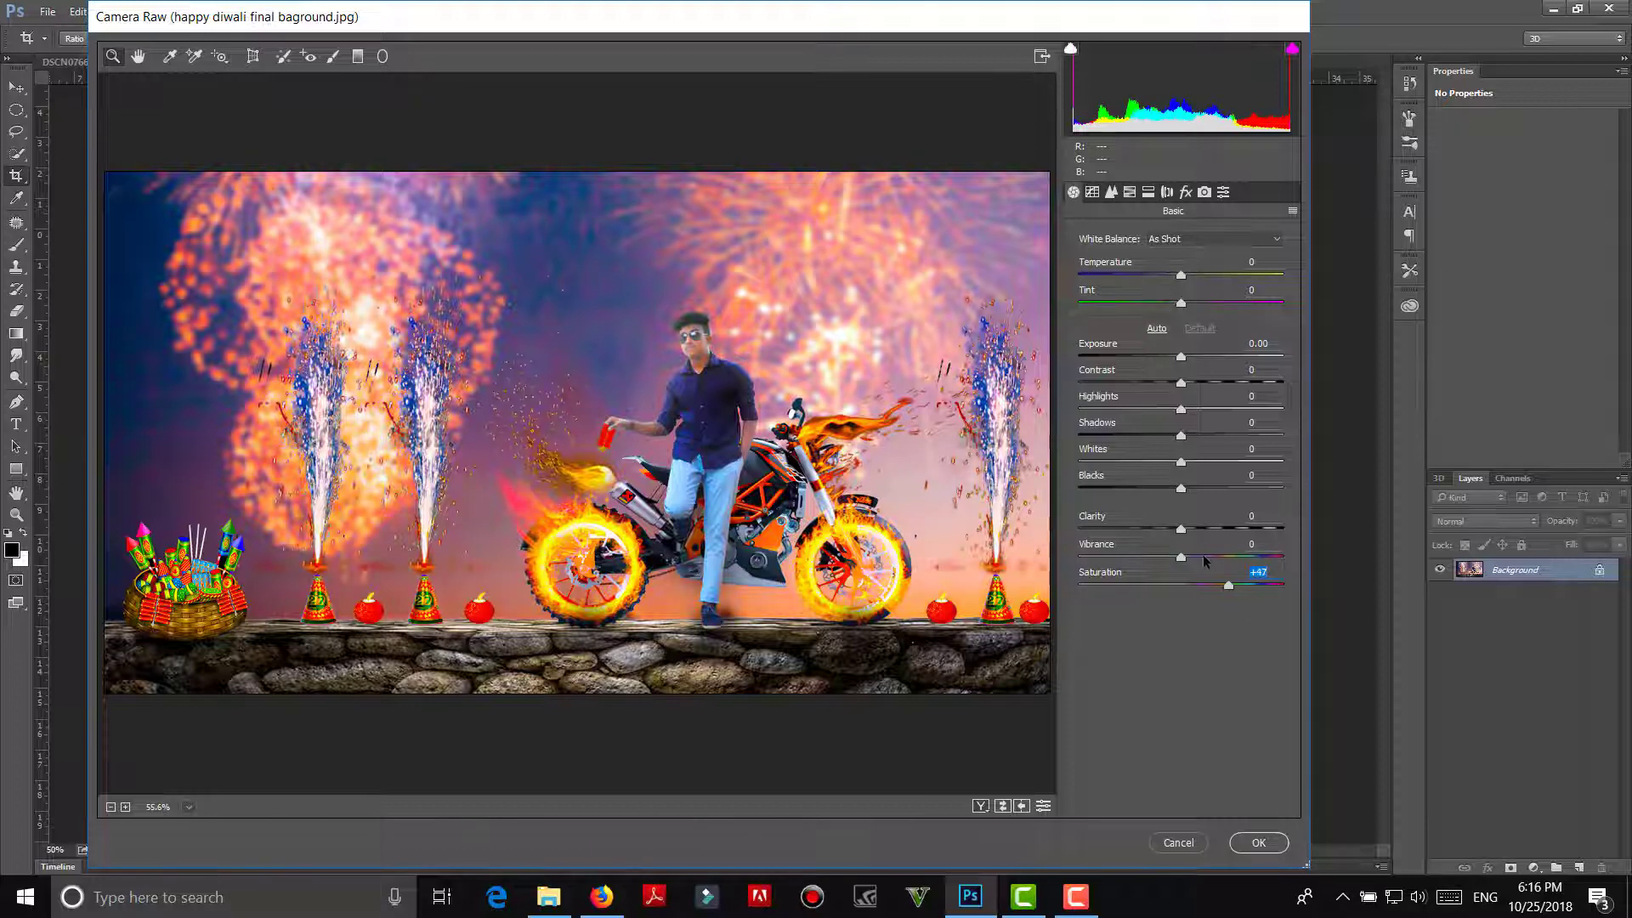
mouse_move(1204, 561)
left_mouse_down()
mouse_move(1221, 559)
mouse_move(1205, 584)
mouse_move(1204, 535)
mouse_move(1167, 489)
left_mouse_up()
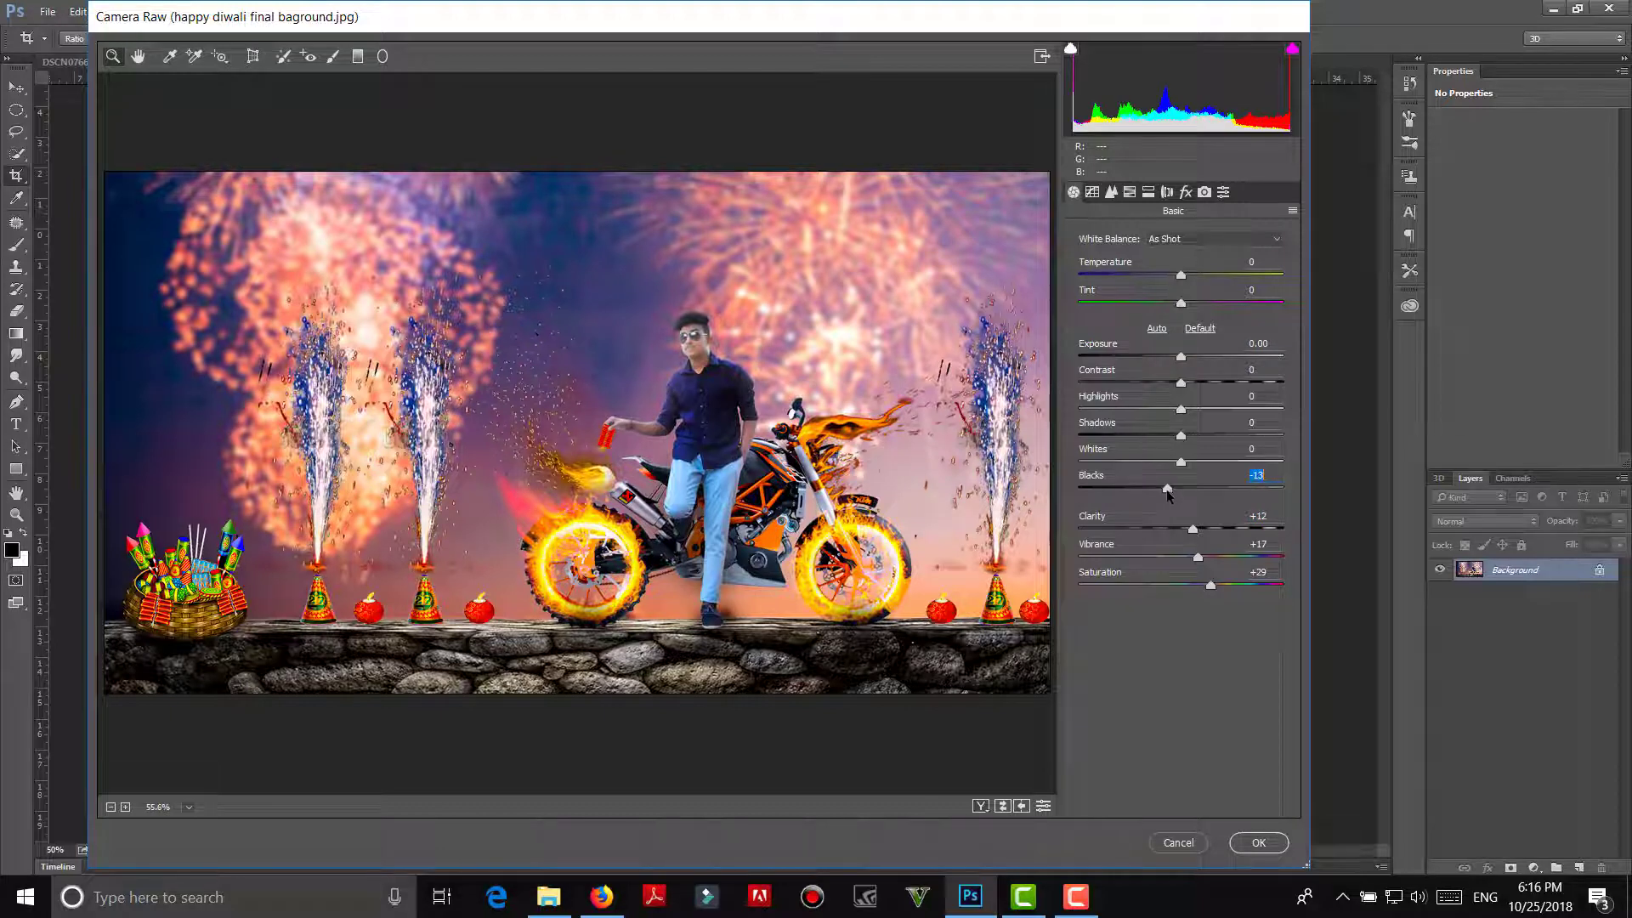
Step: Raise whites, shadows, highlights and contrast, lower exposure slightly, tint toward magenta, and apply
left_click(1196, 463)
left_click(1191, 435)
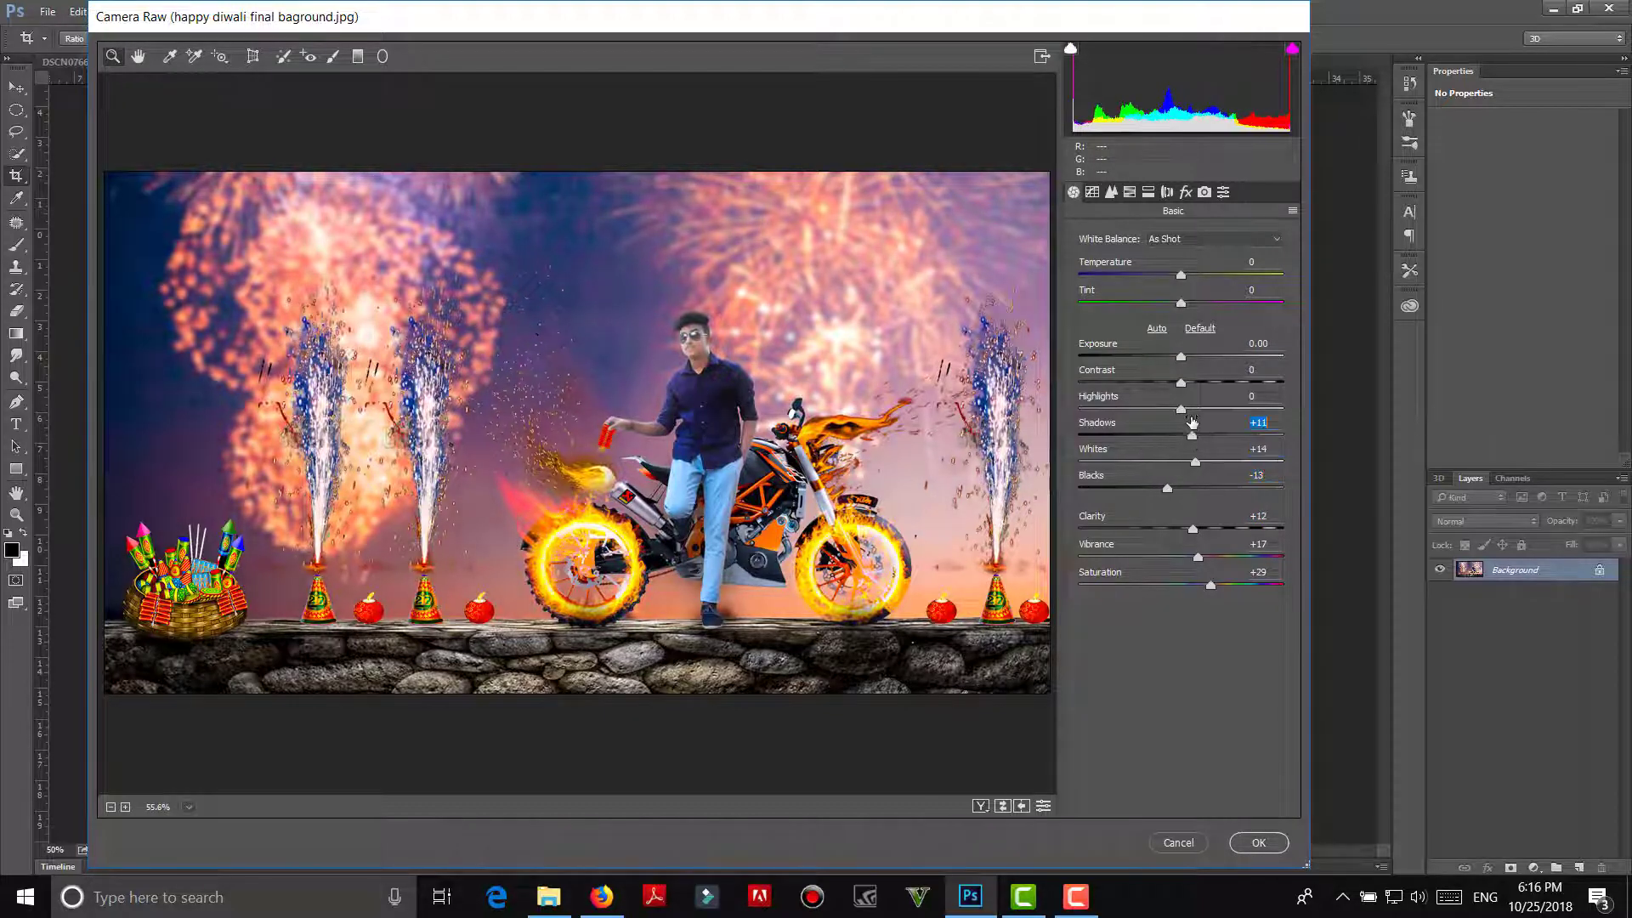
left_click(1197, 410)
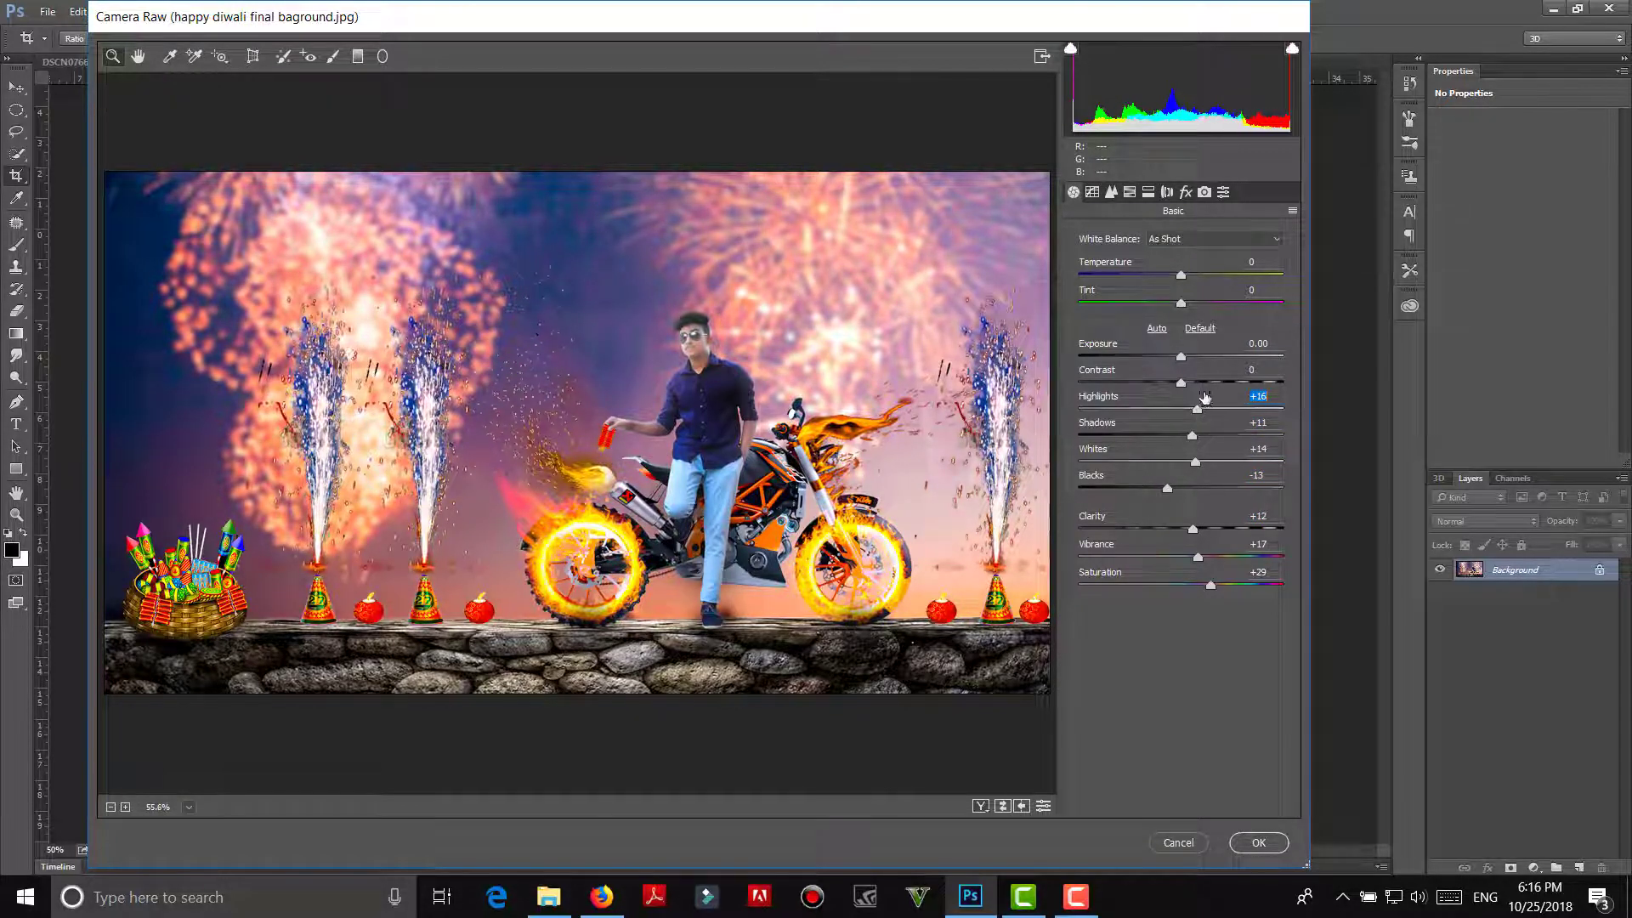
left_click(1210, 383)
left_click_drag(1205, 386, 1199, 384)
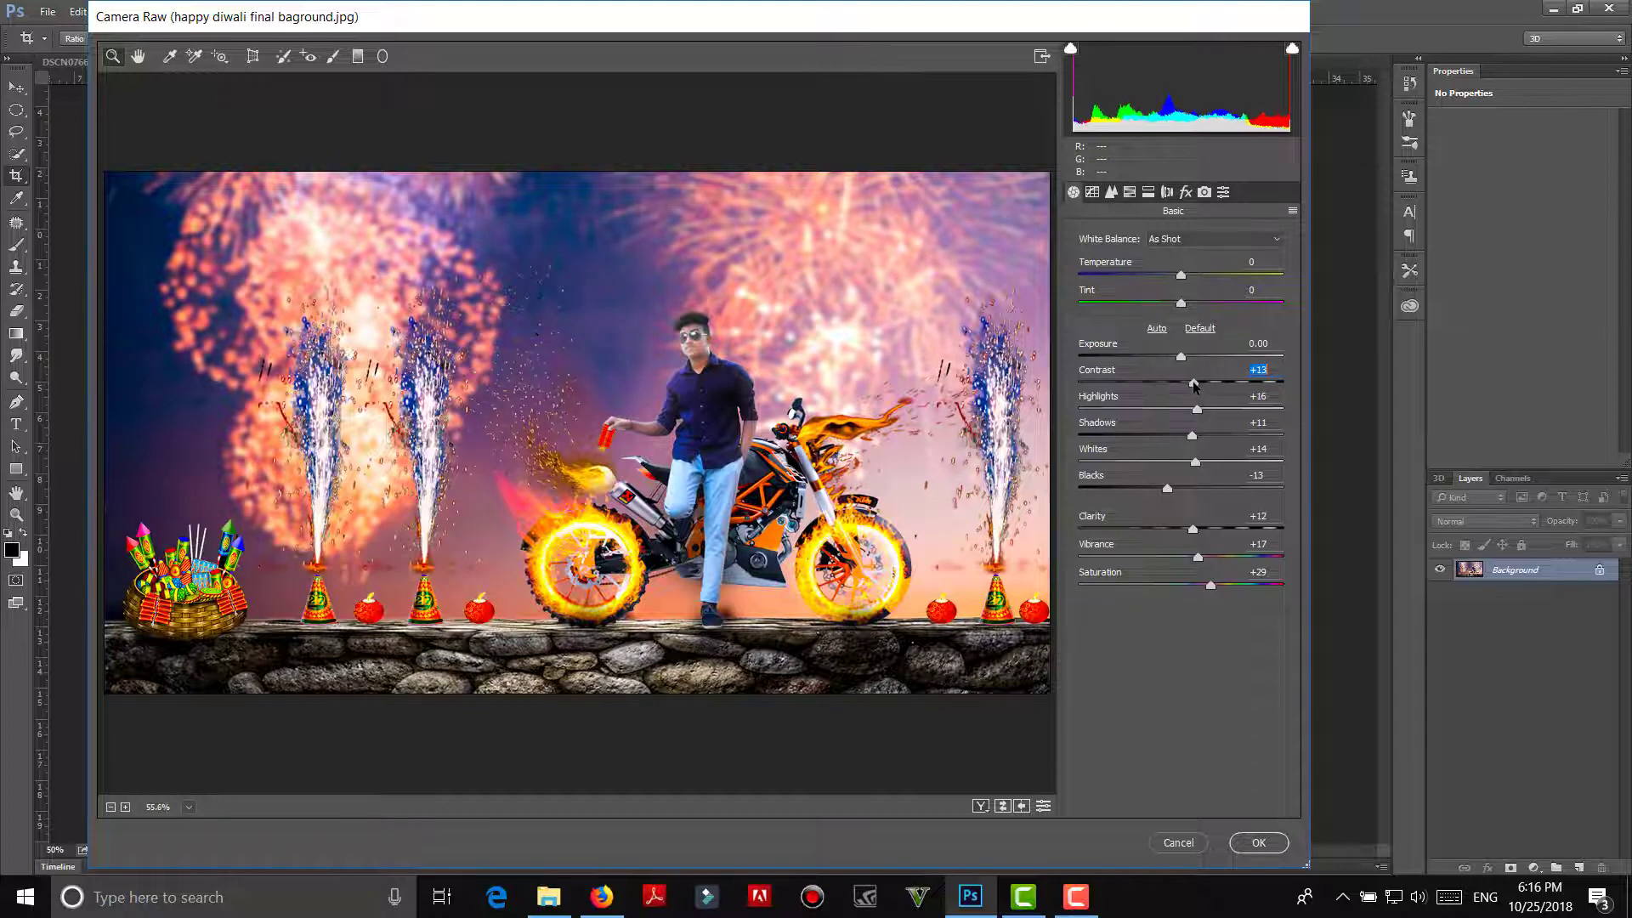
left_click(1181, 361)
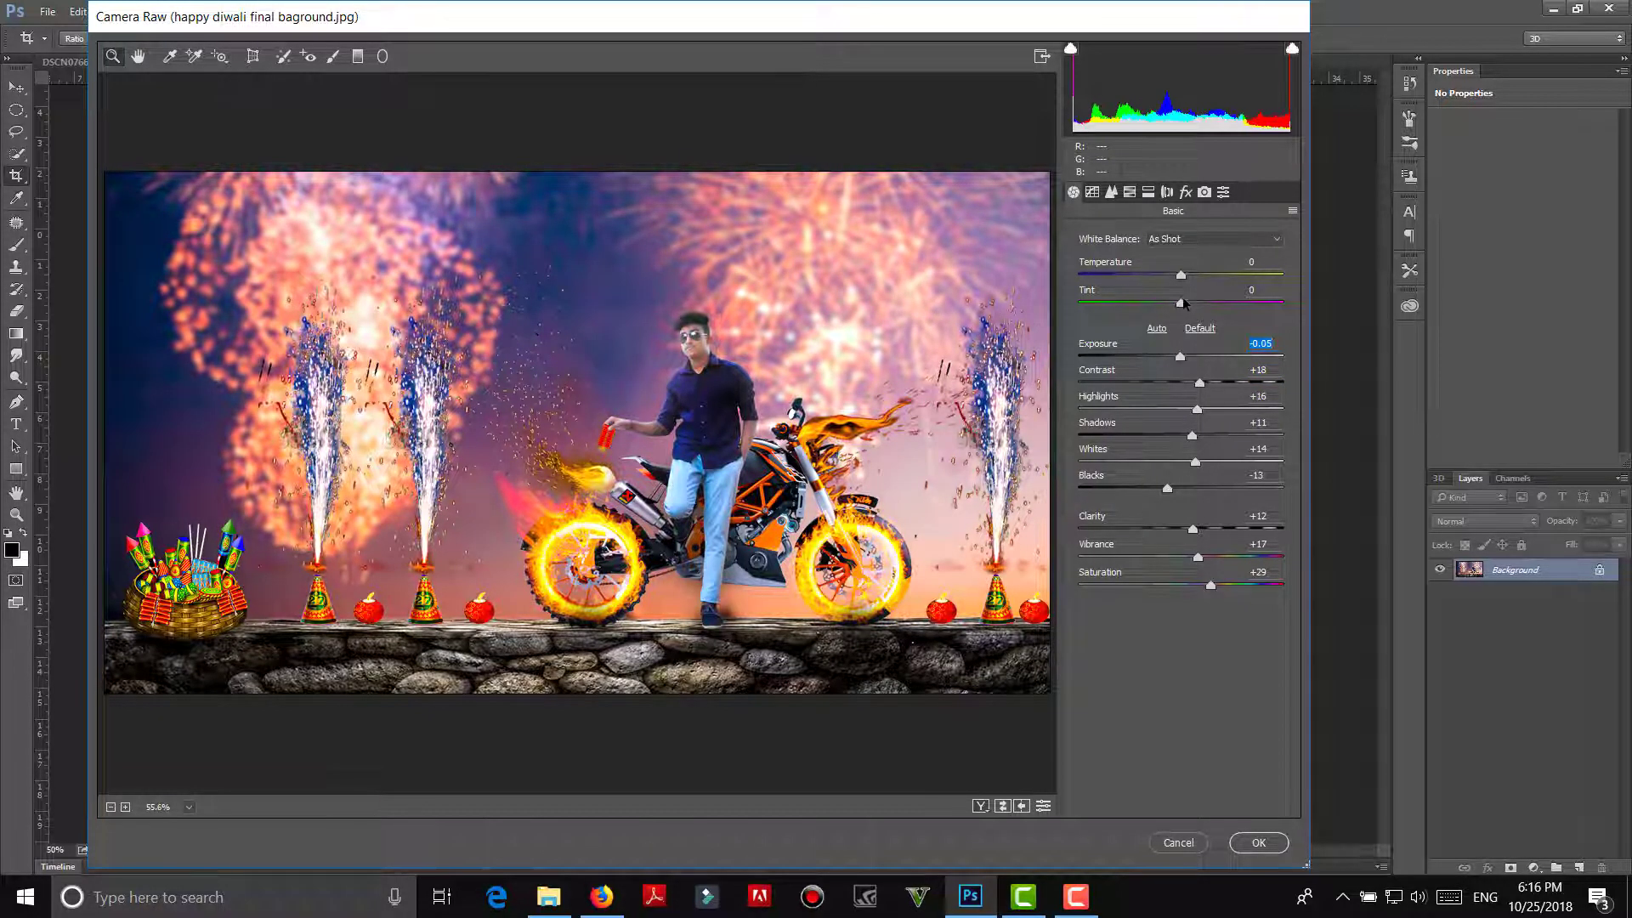
left_click_drag(1184, 302, 1189, 305)
left_click(1258, 843)
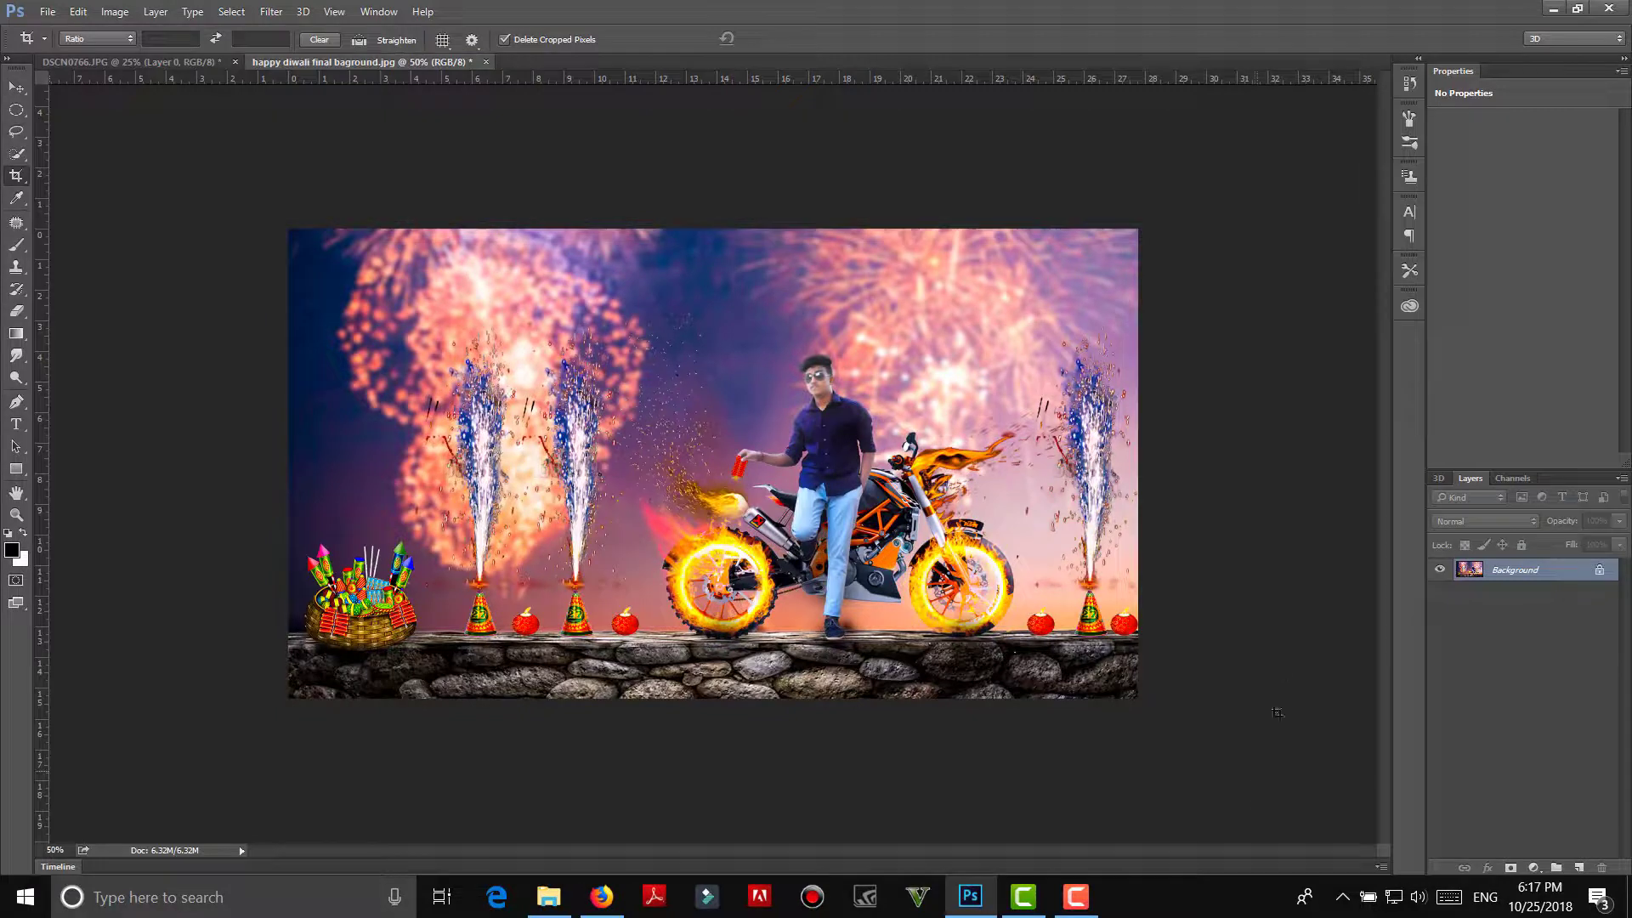
Step: Reopen Camera Raw, compare presets, and apply the Clarity - 1 preset
left_click(271, 12)
left_click(329, 133)
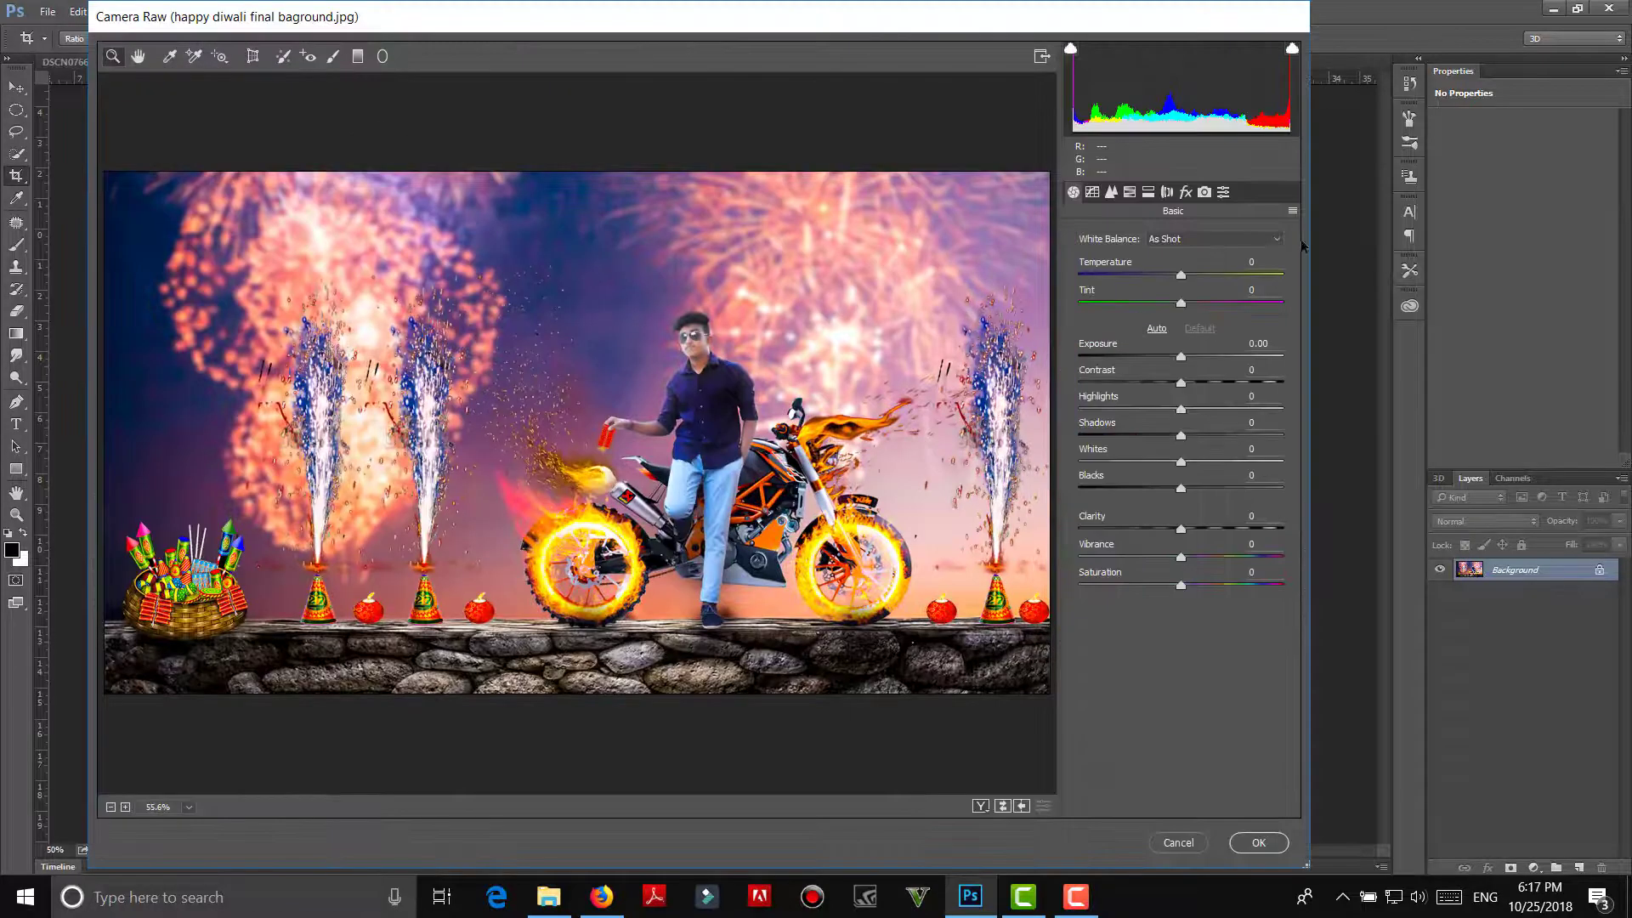
left_click(1223, 193)
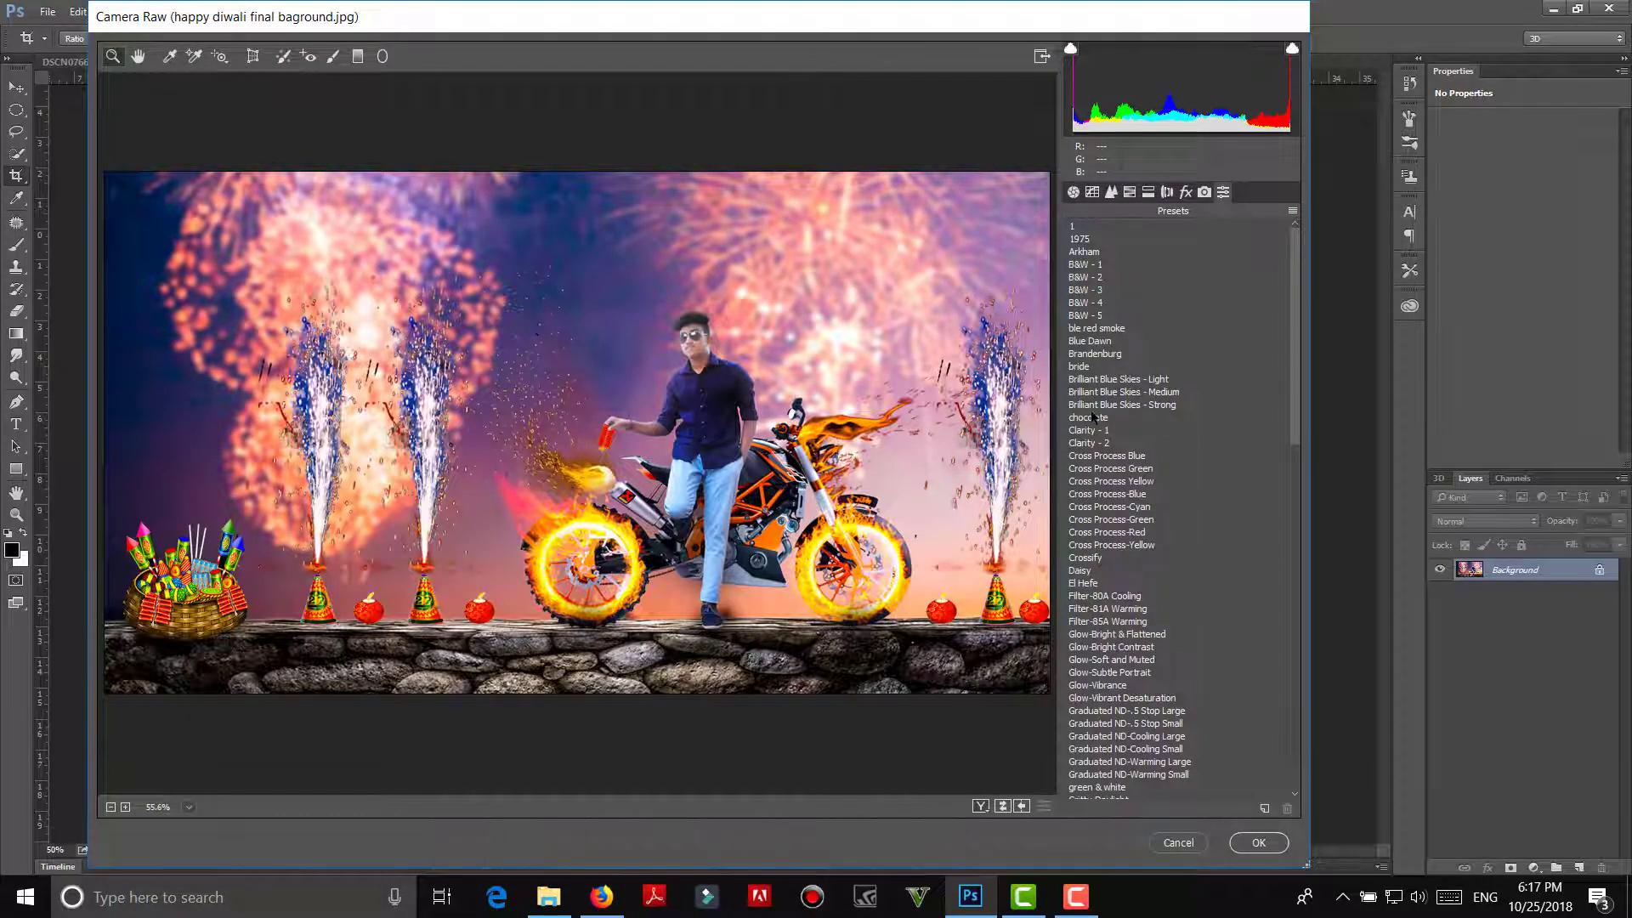
left_click(1094, 418)
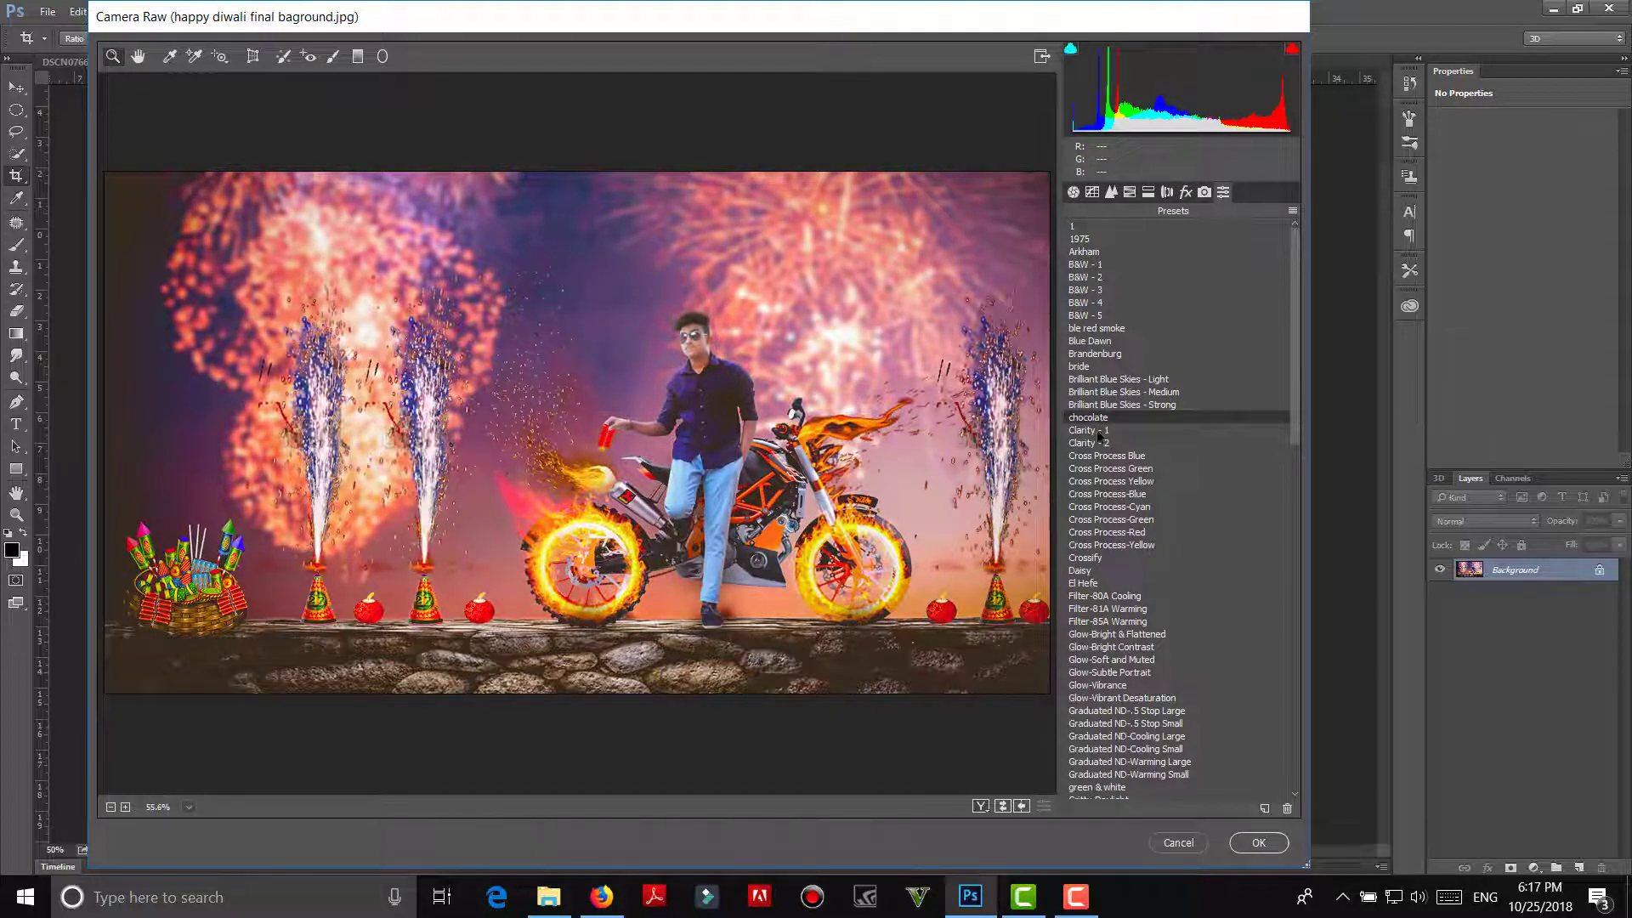
left_click(1098, 430)
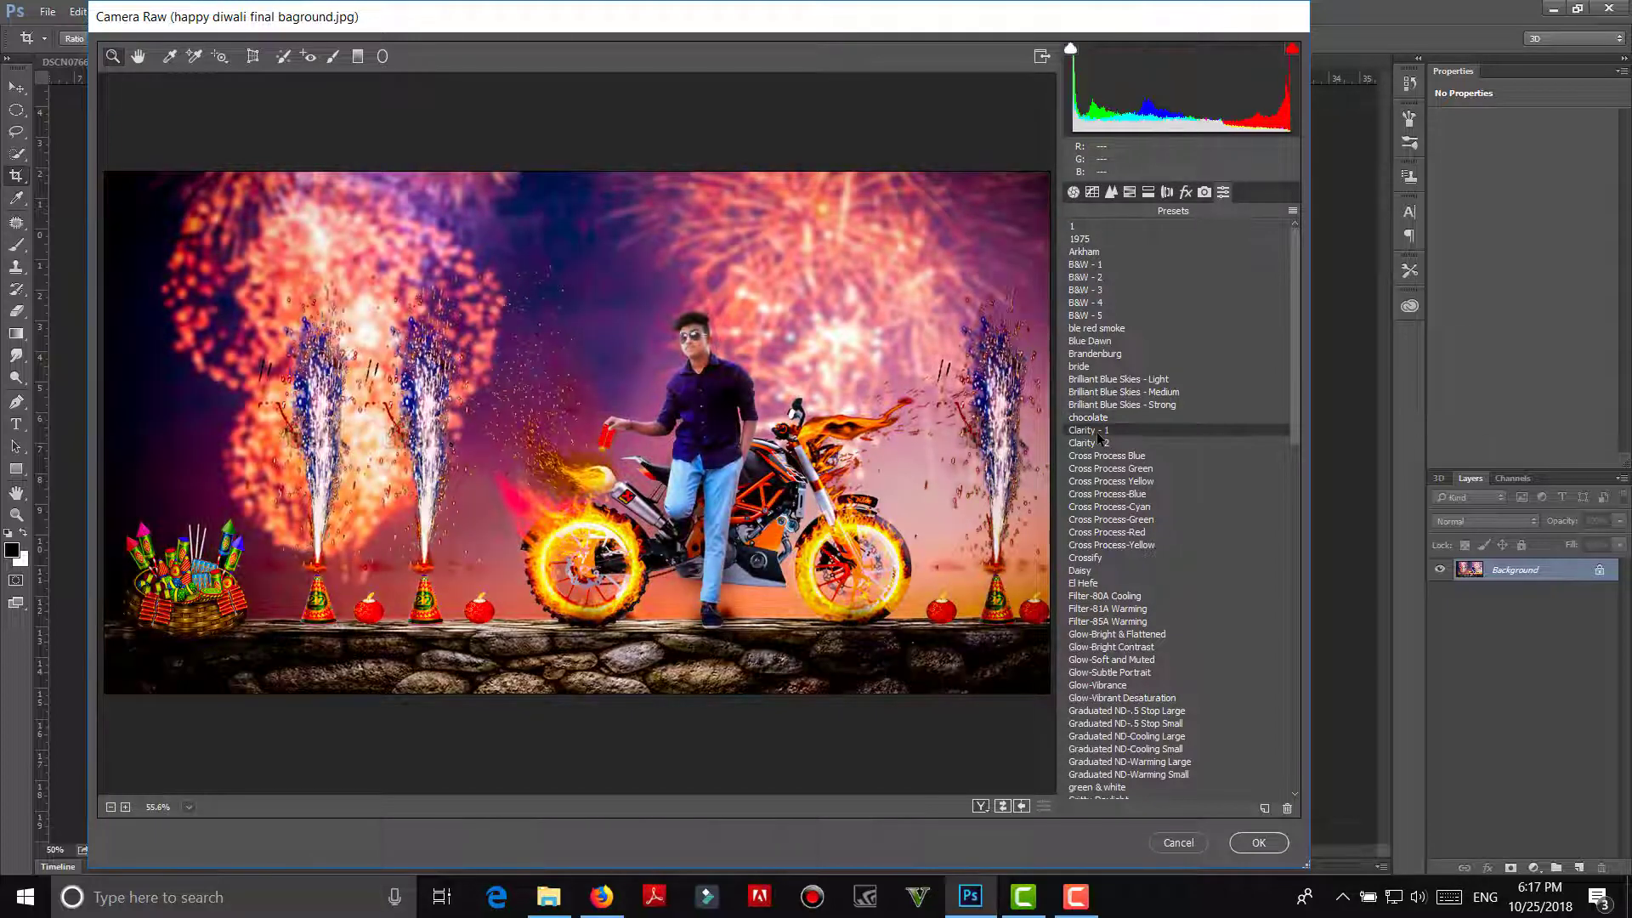
left_click(1097, 443)
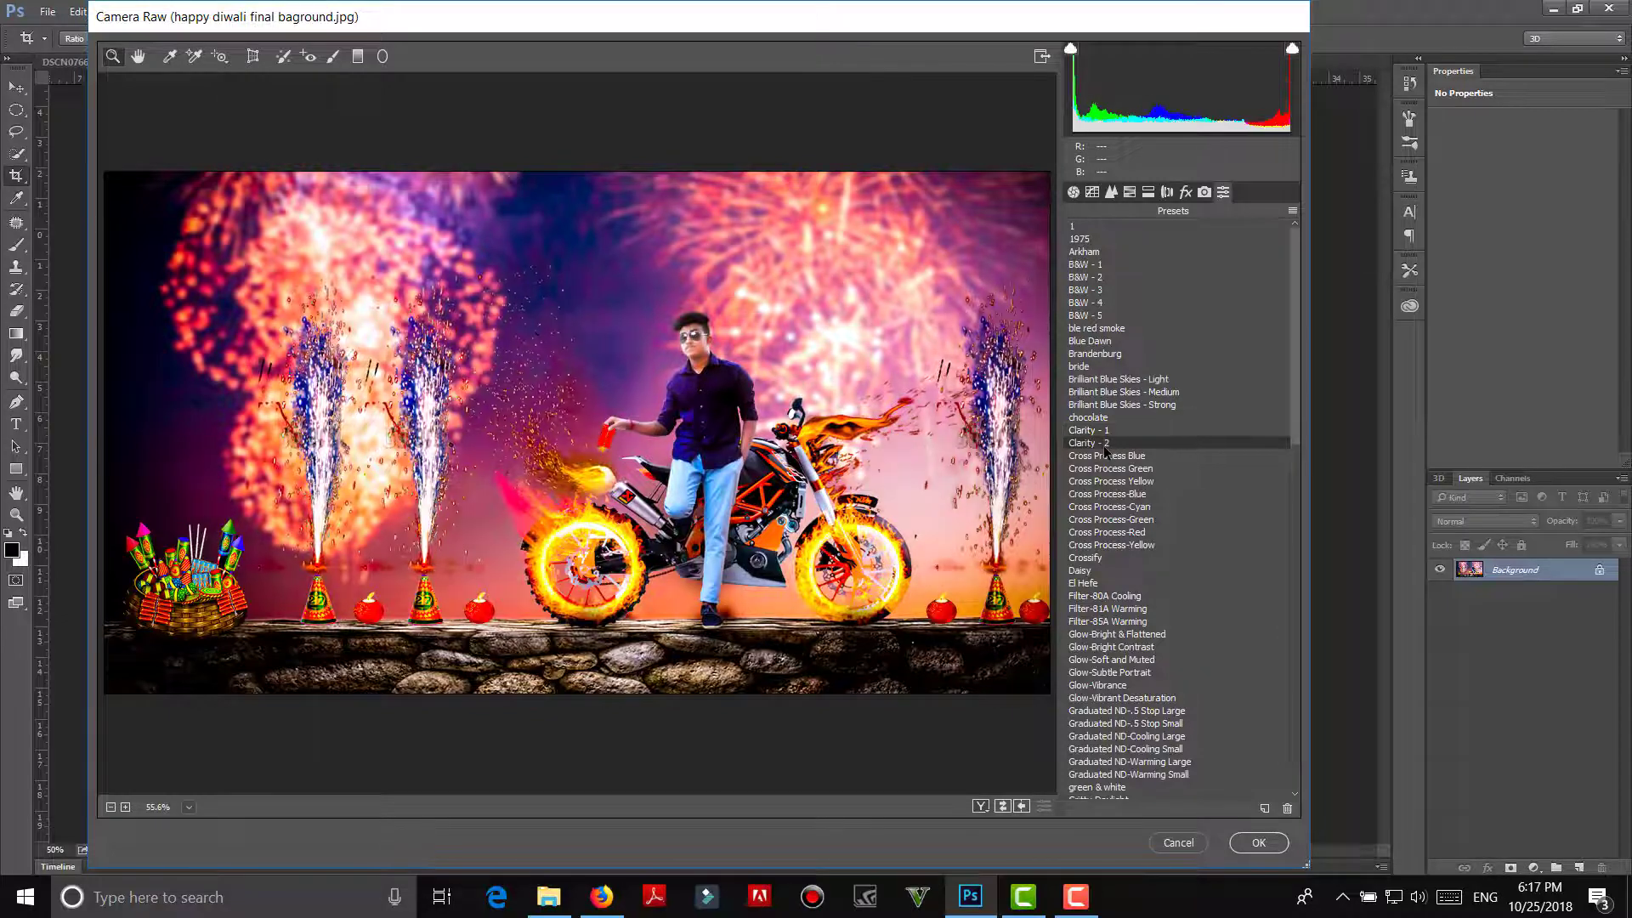
left_click(1110, 434)
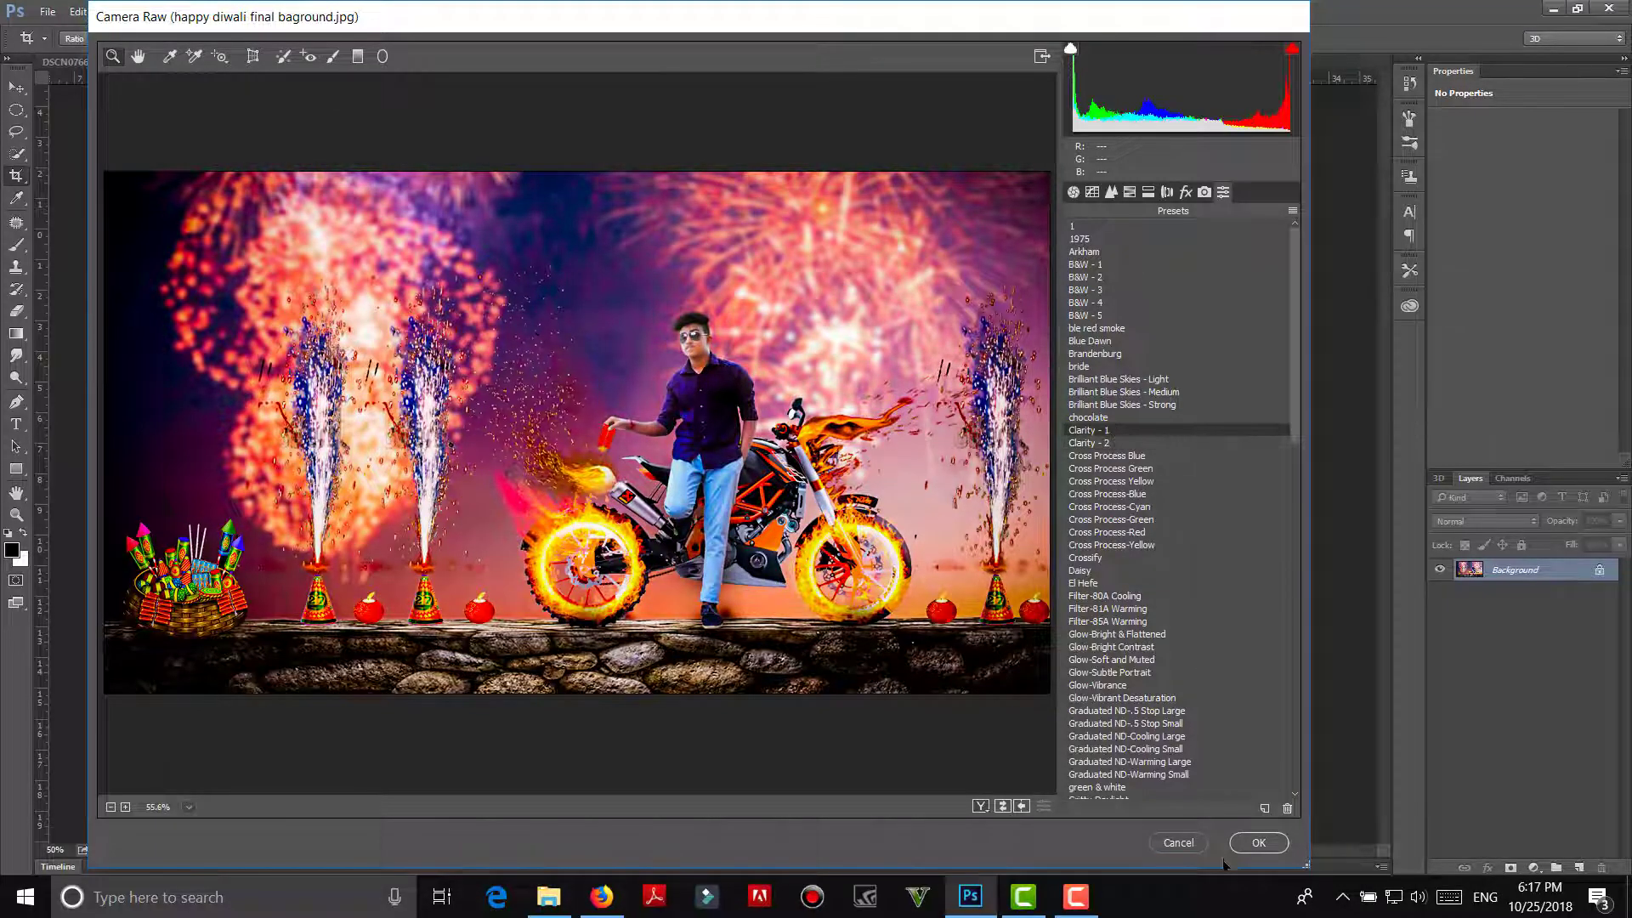
left_click(1258, 843)
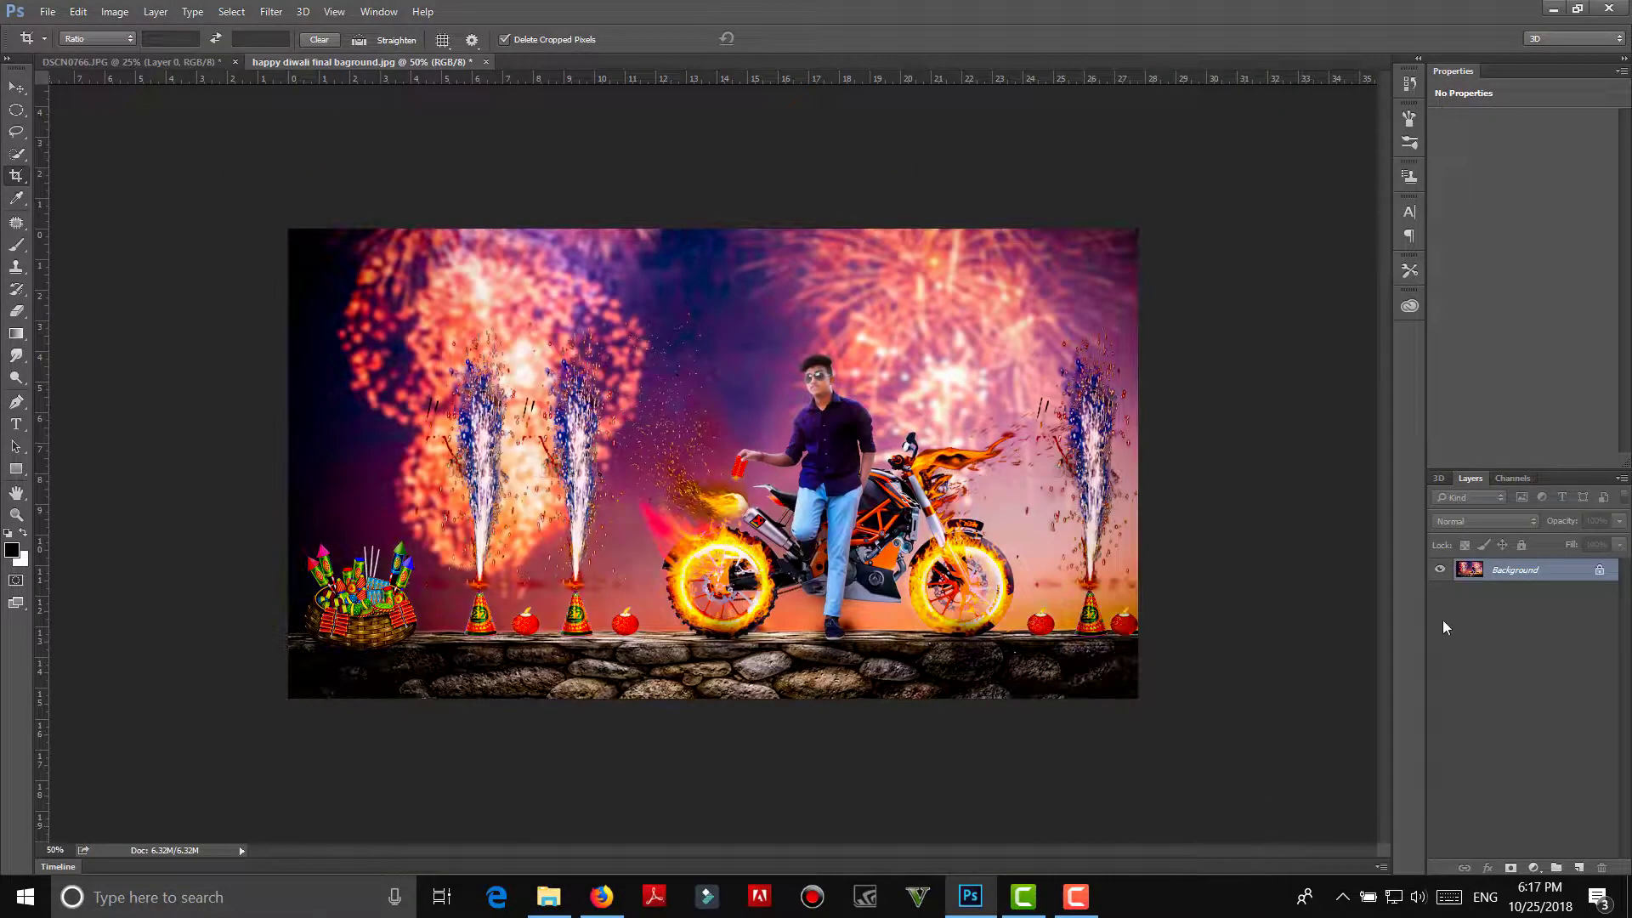
Step: Unlock and duplicate the image, grade the copy with the chocolate preset, and set it to 38% opacity
left_click(1600, 576)
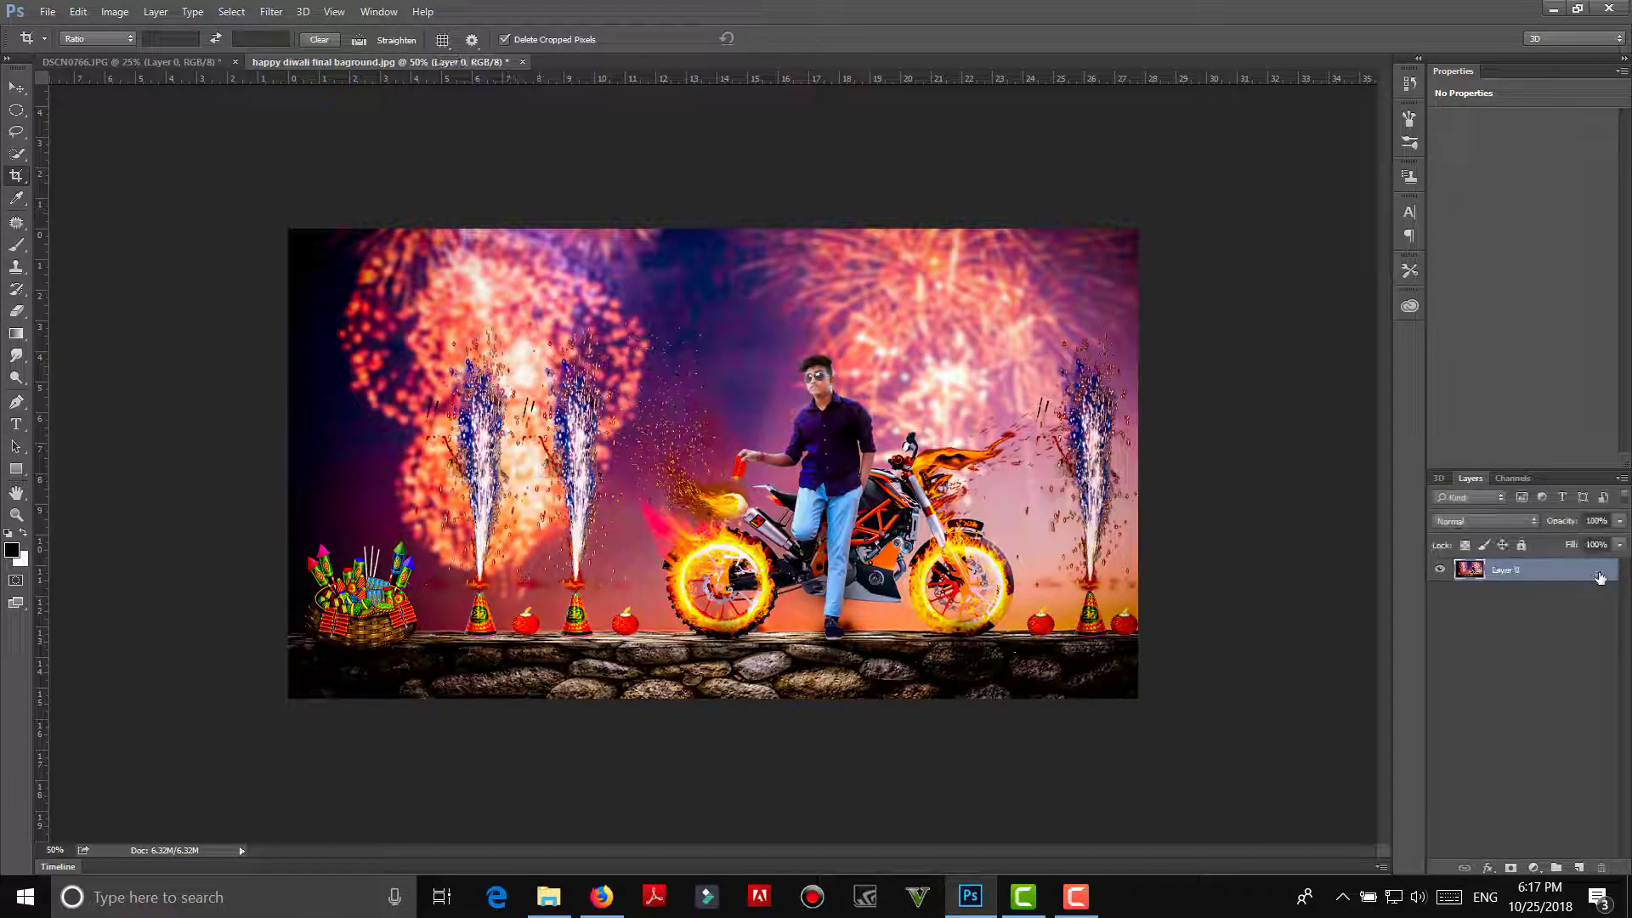
key("ctrl+j")
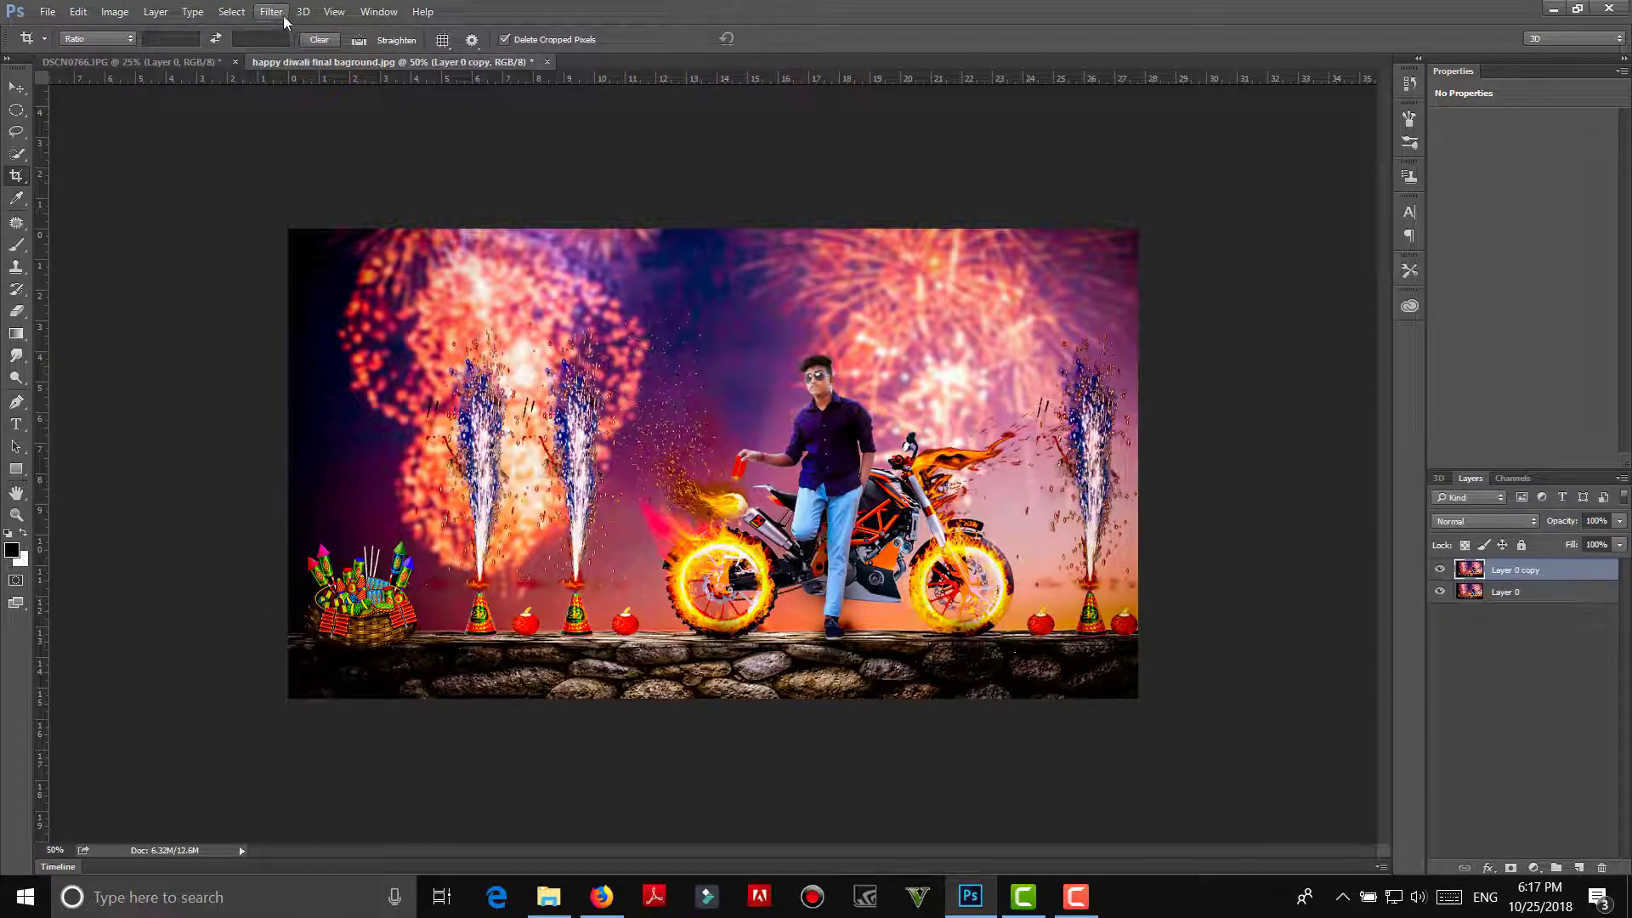
left_click(272, 12)
left_click(393, 136)
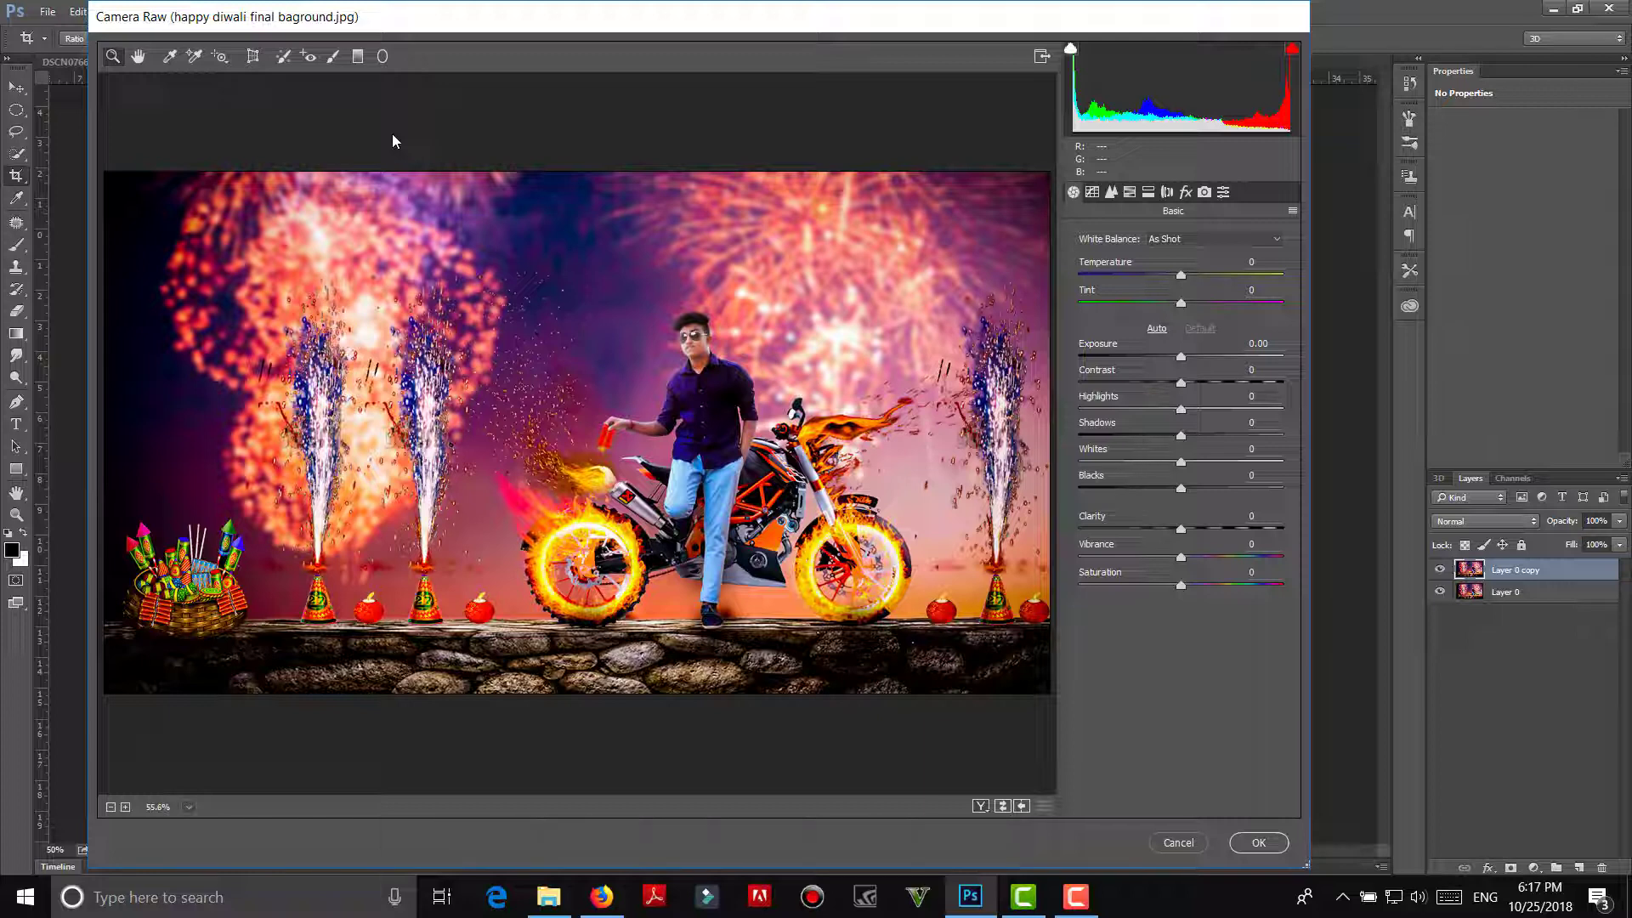
left_click(1223, 193)
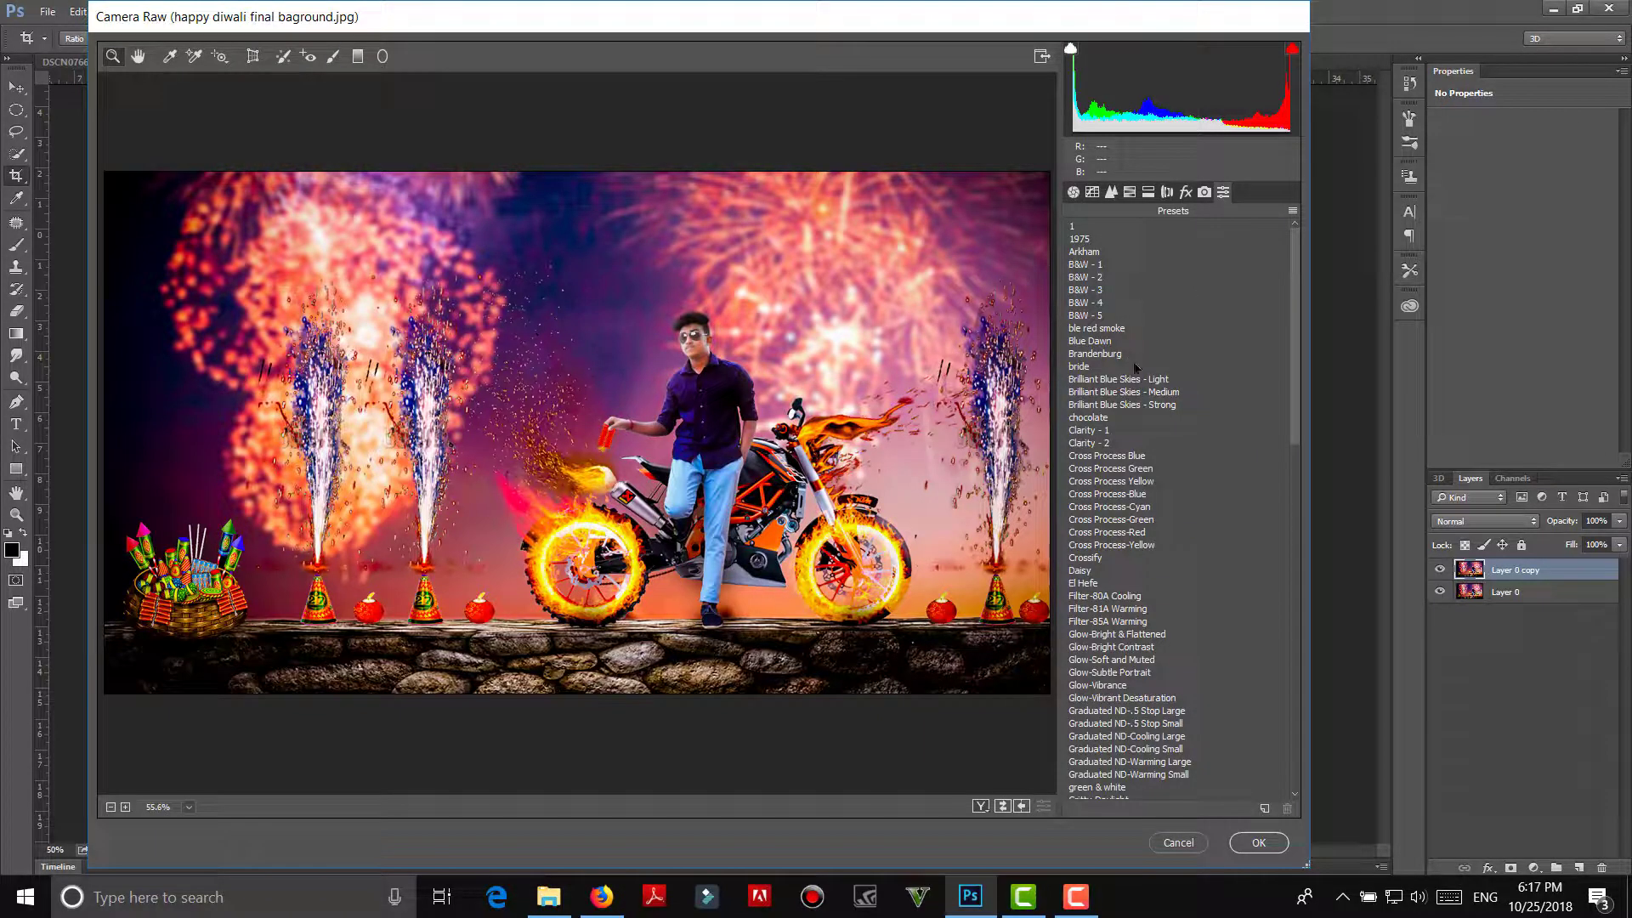
left_click(1106, 419)
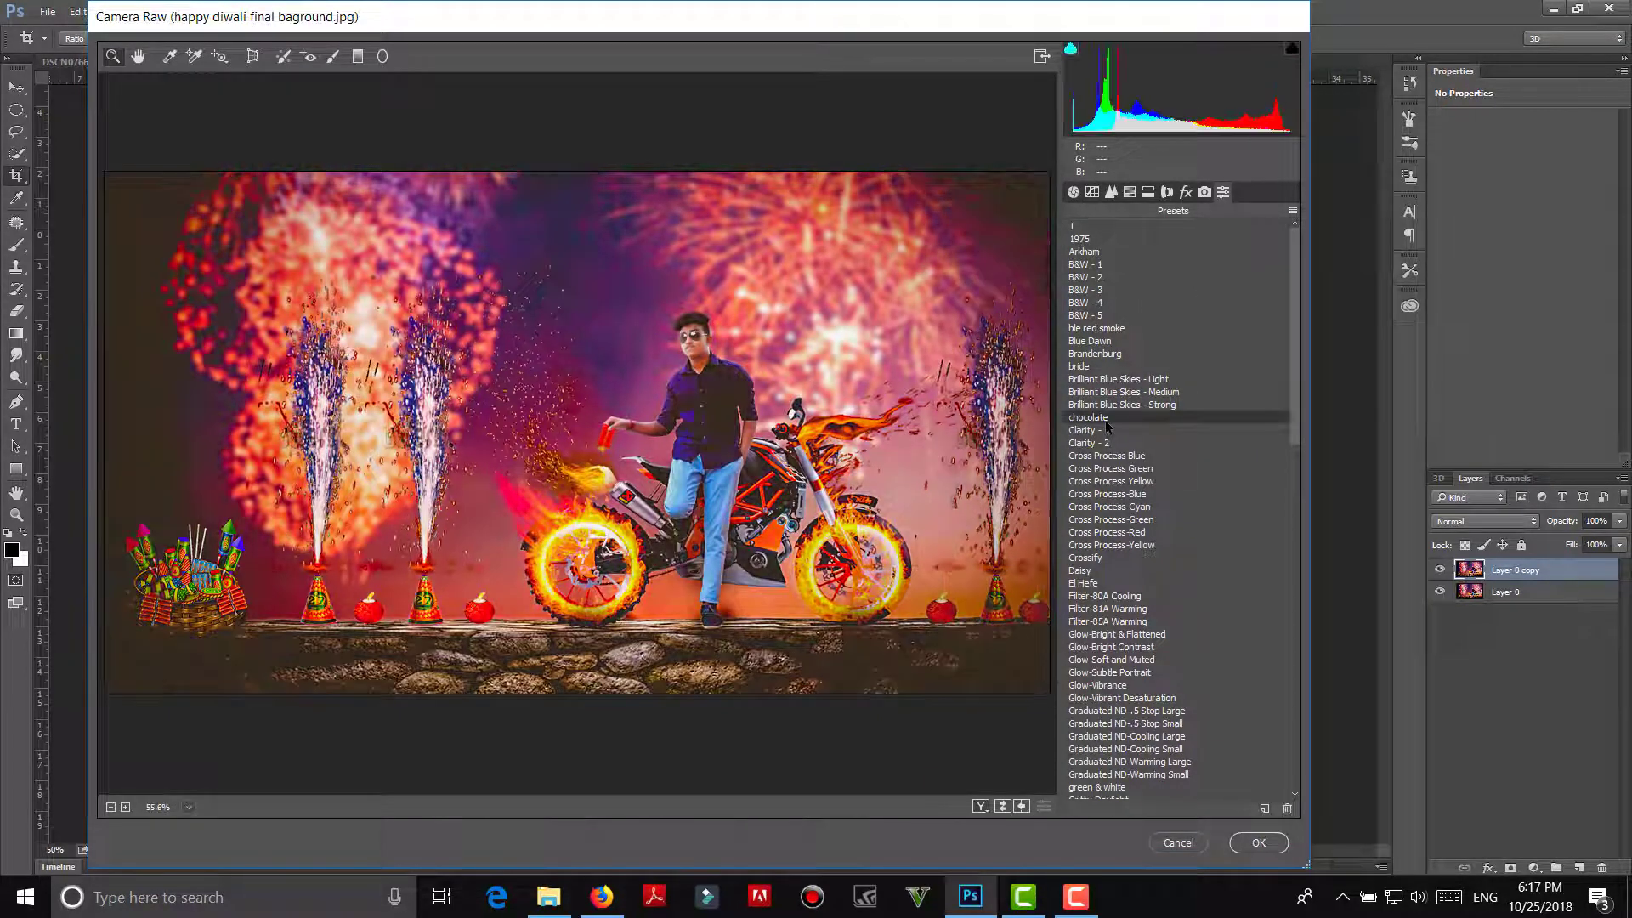
left_click(1251, 844)
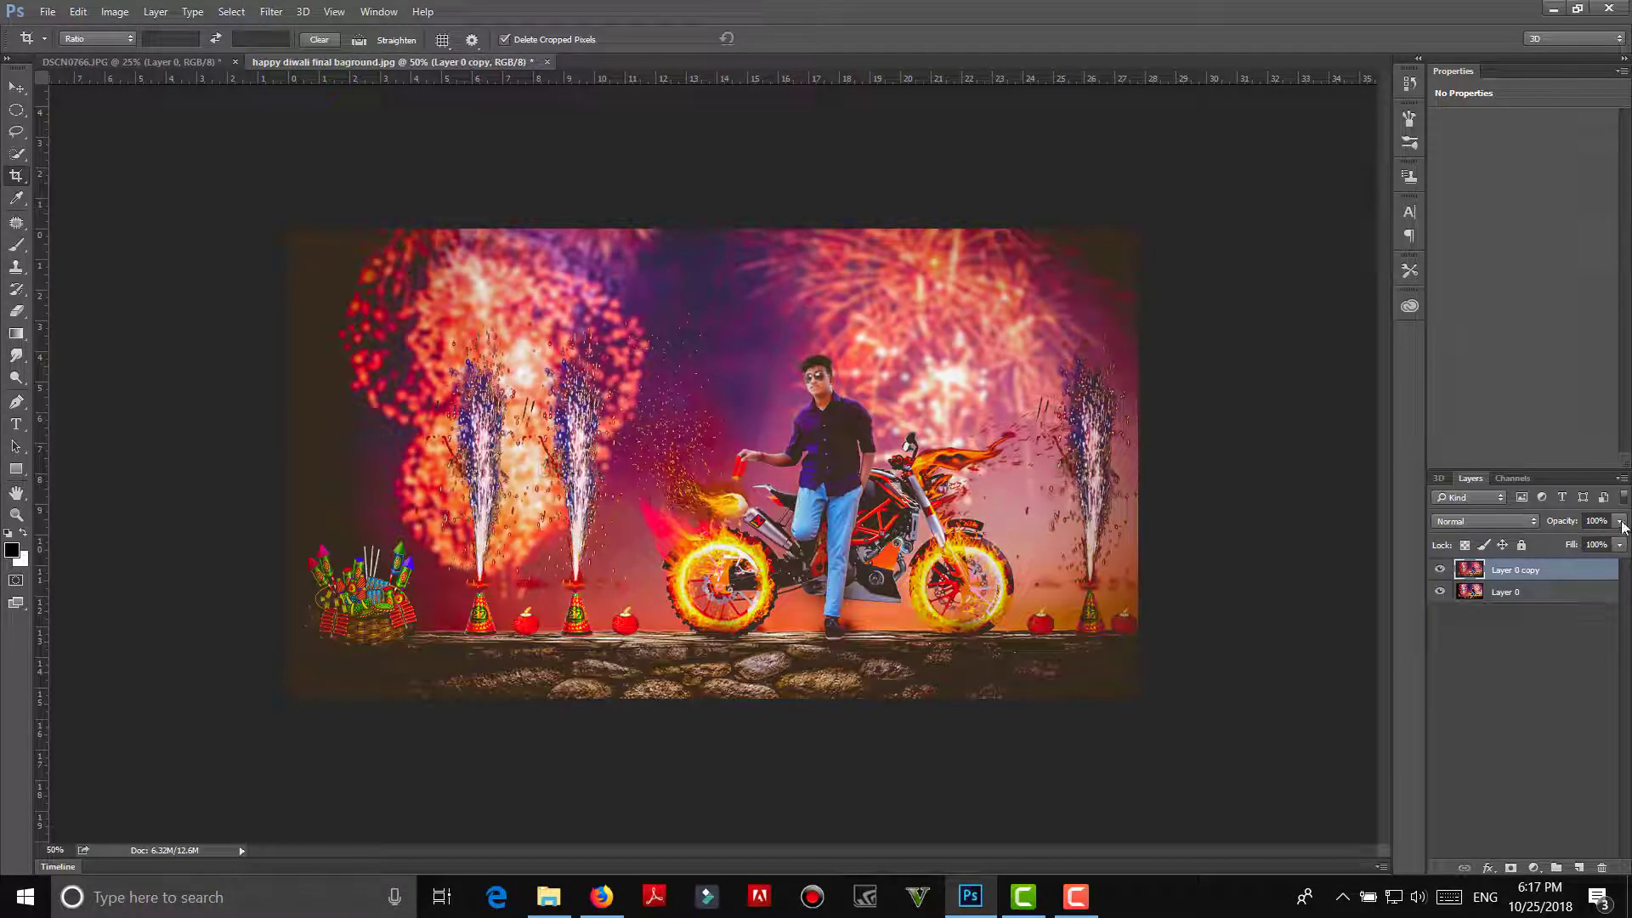
left_click(1620, 522)
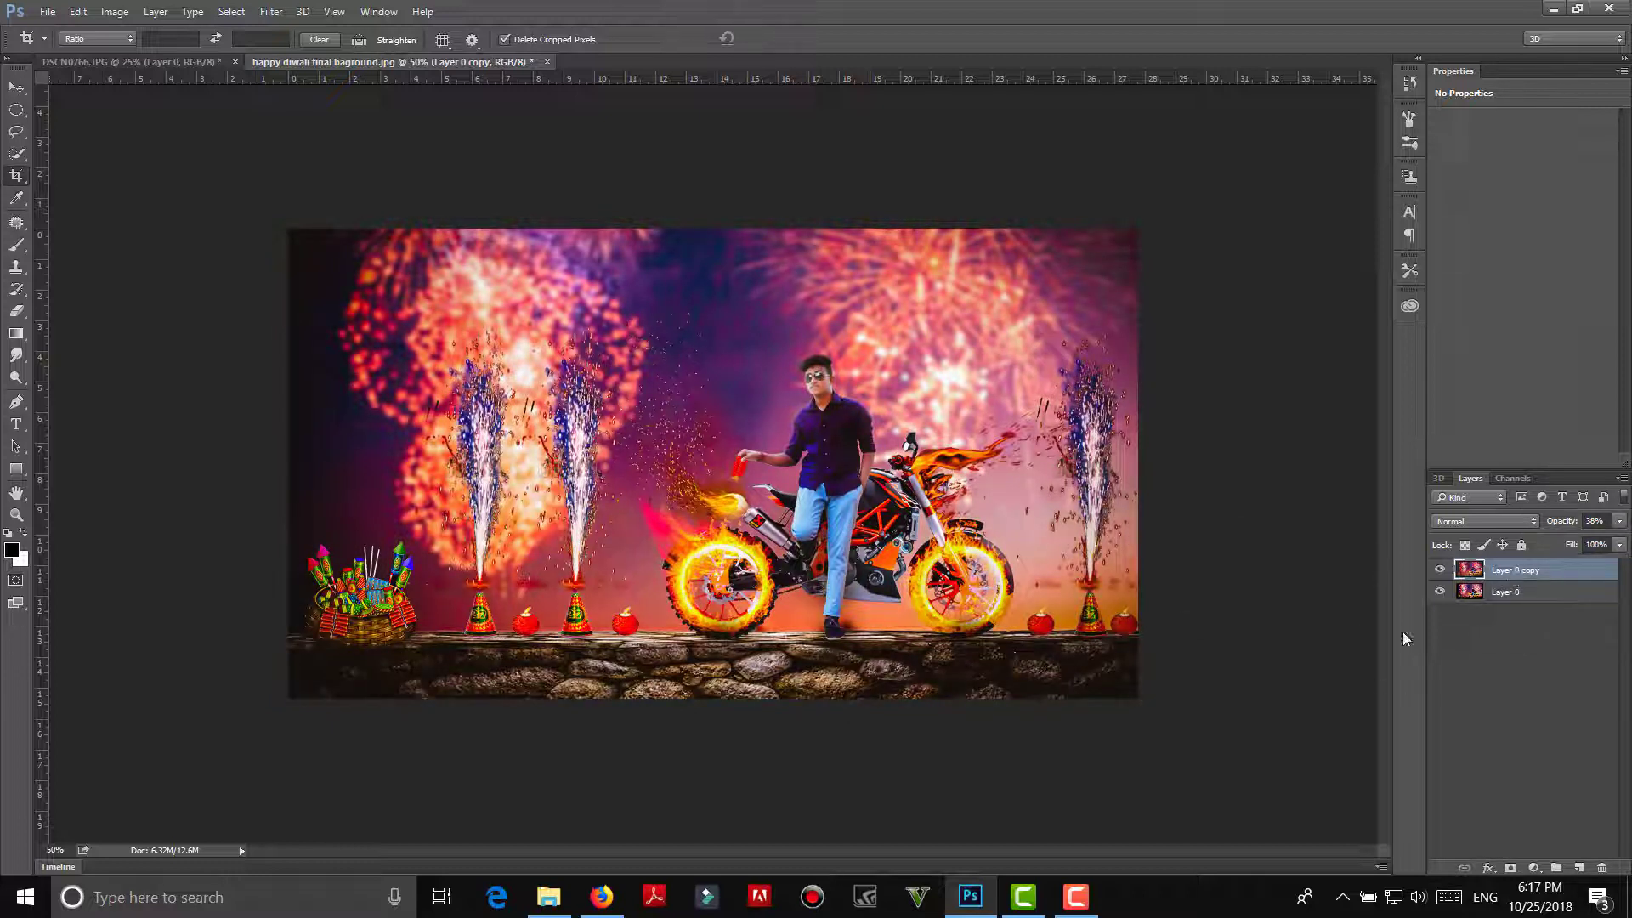
right_click(1514, 578)
Step: Merge the copy down, then preview the bride preset in Camera Raw and cancel it
left_click(1199, 710)
left_click(271, 11)
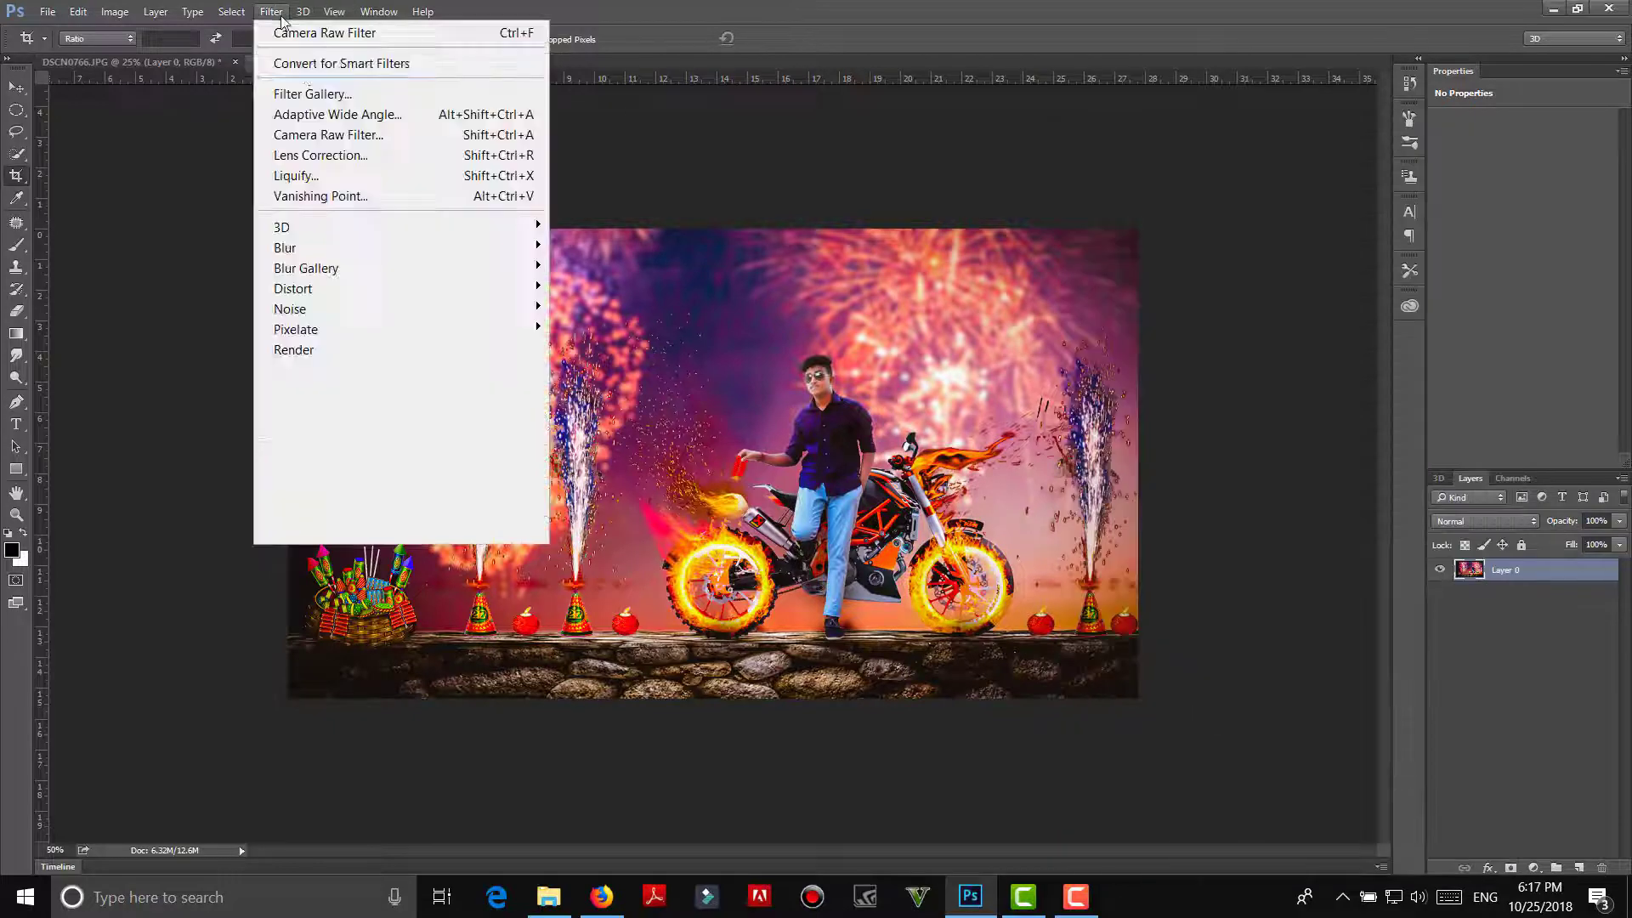
left_click(320, 140)
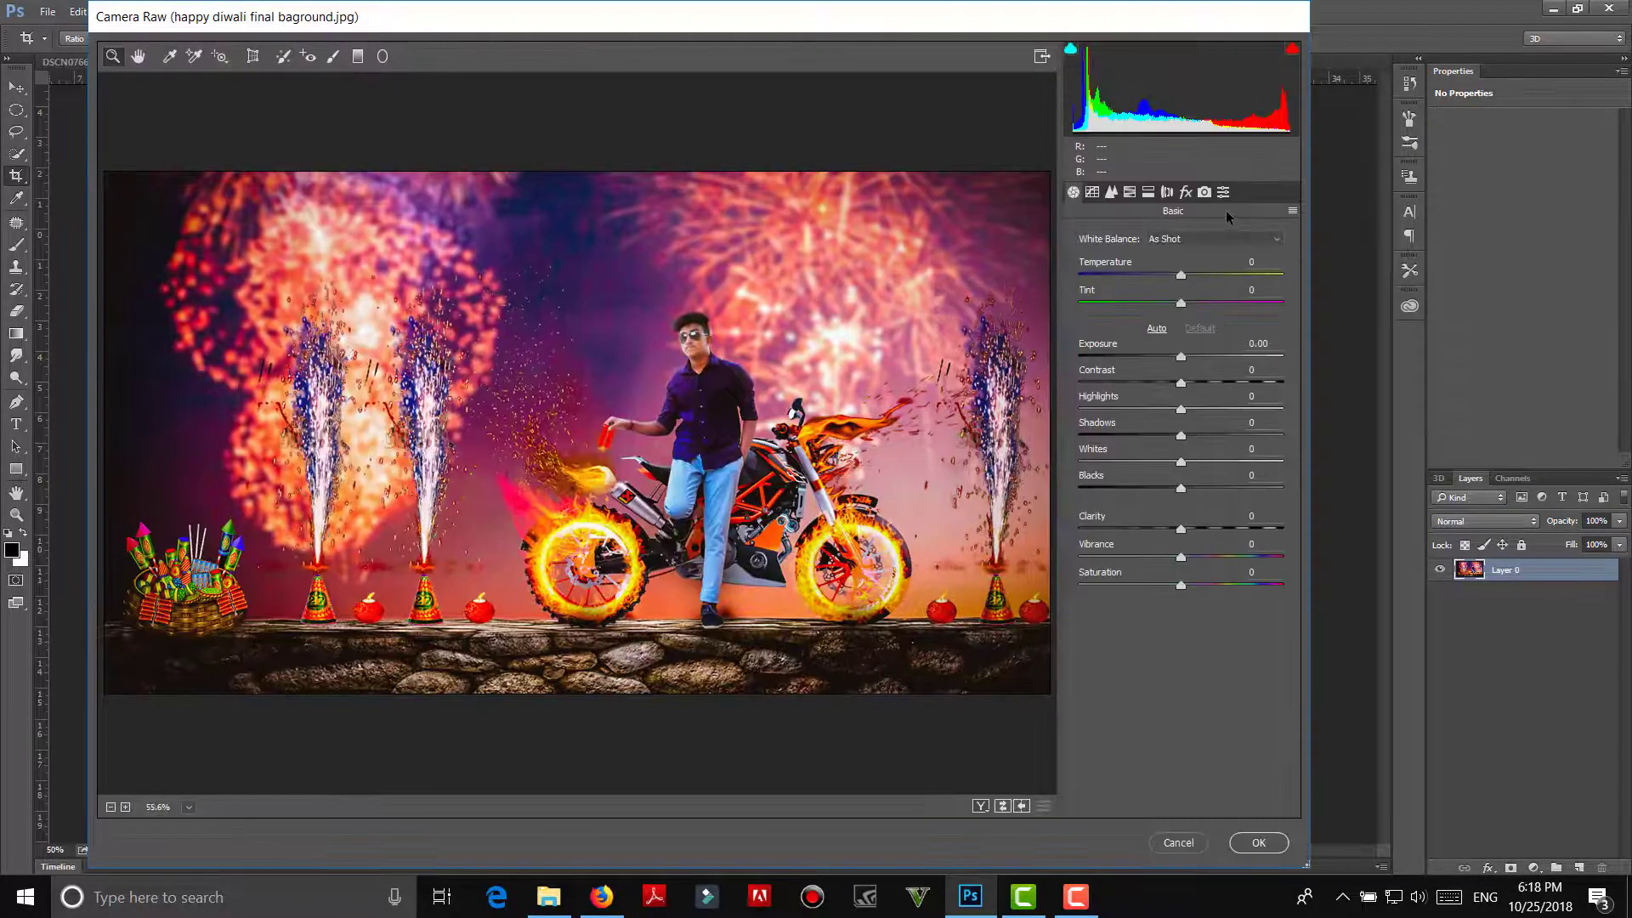
left_click(1224, 192)
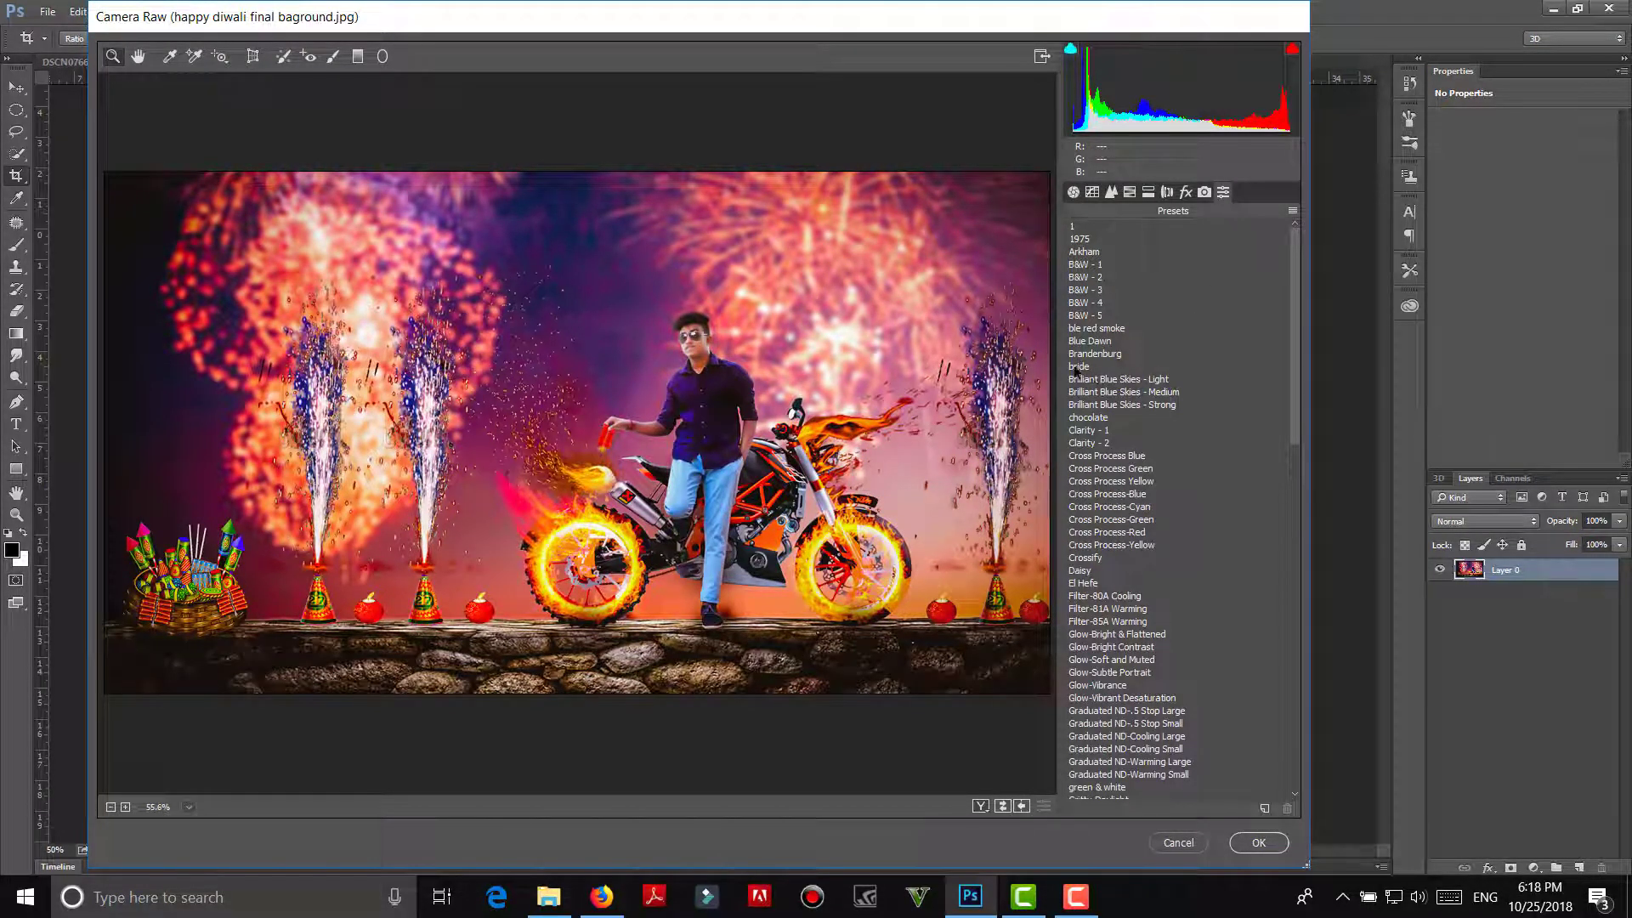
left_click(1076, 367)
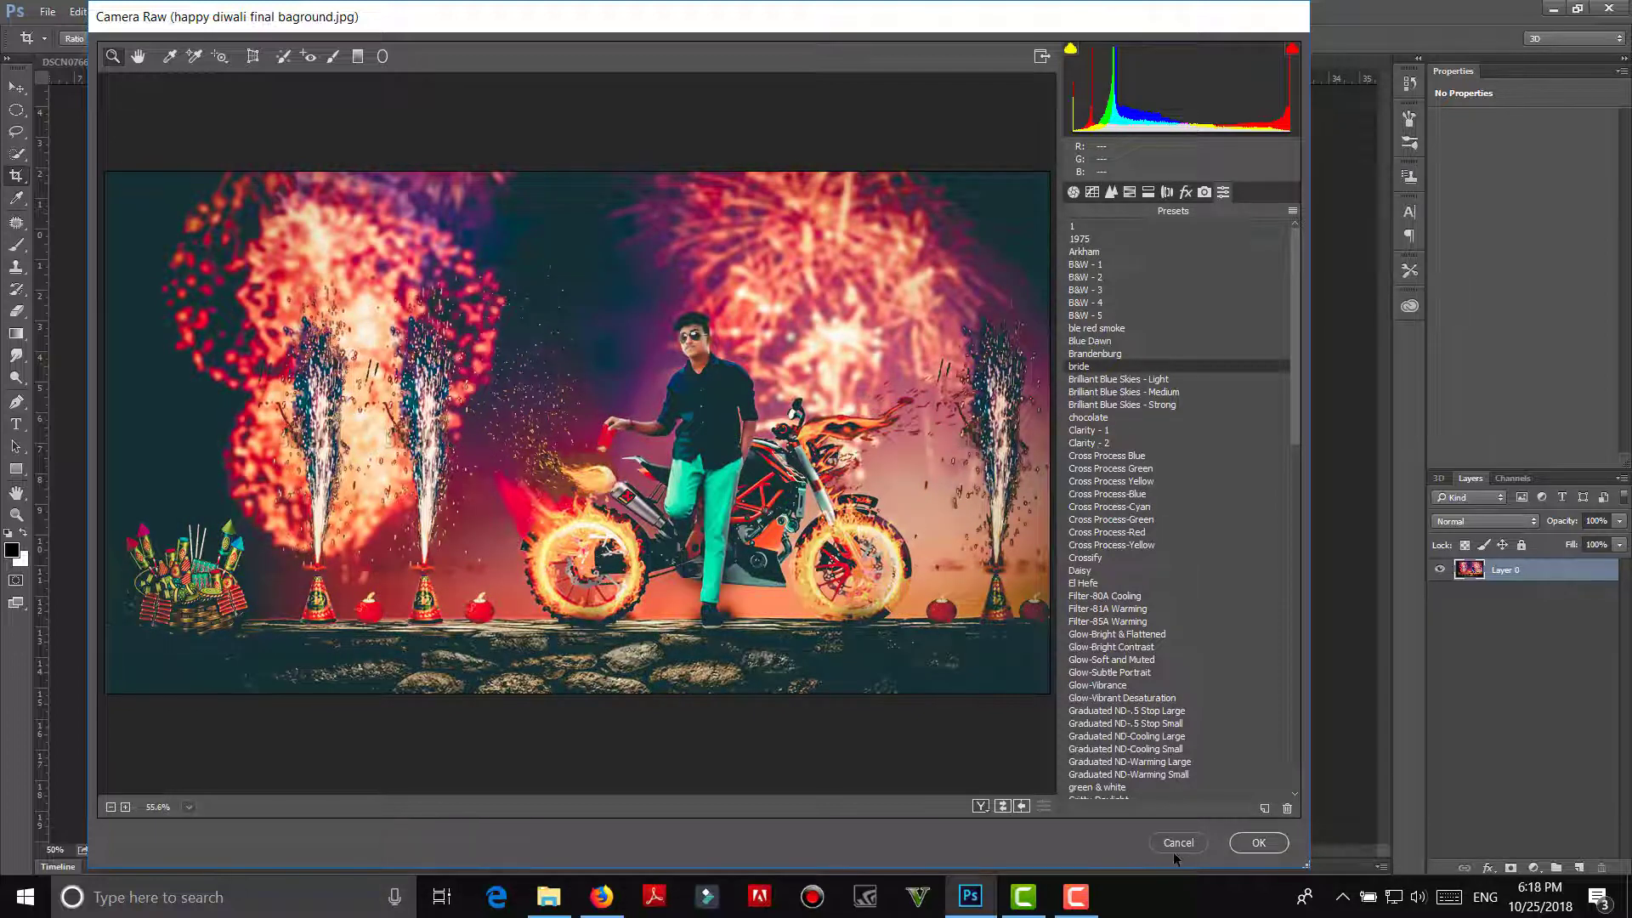
left_click(1173, 844)
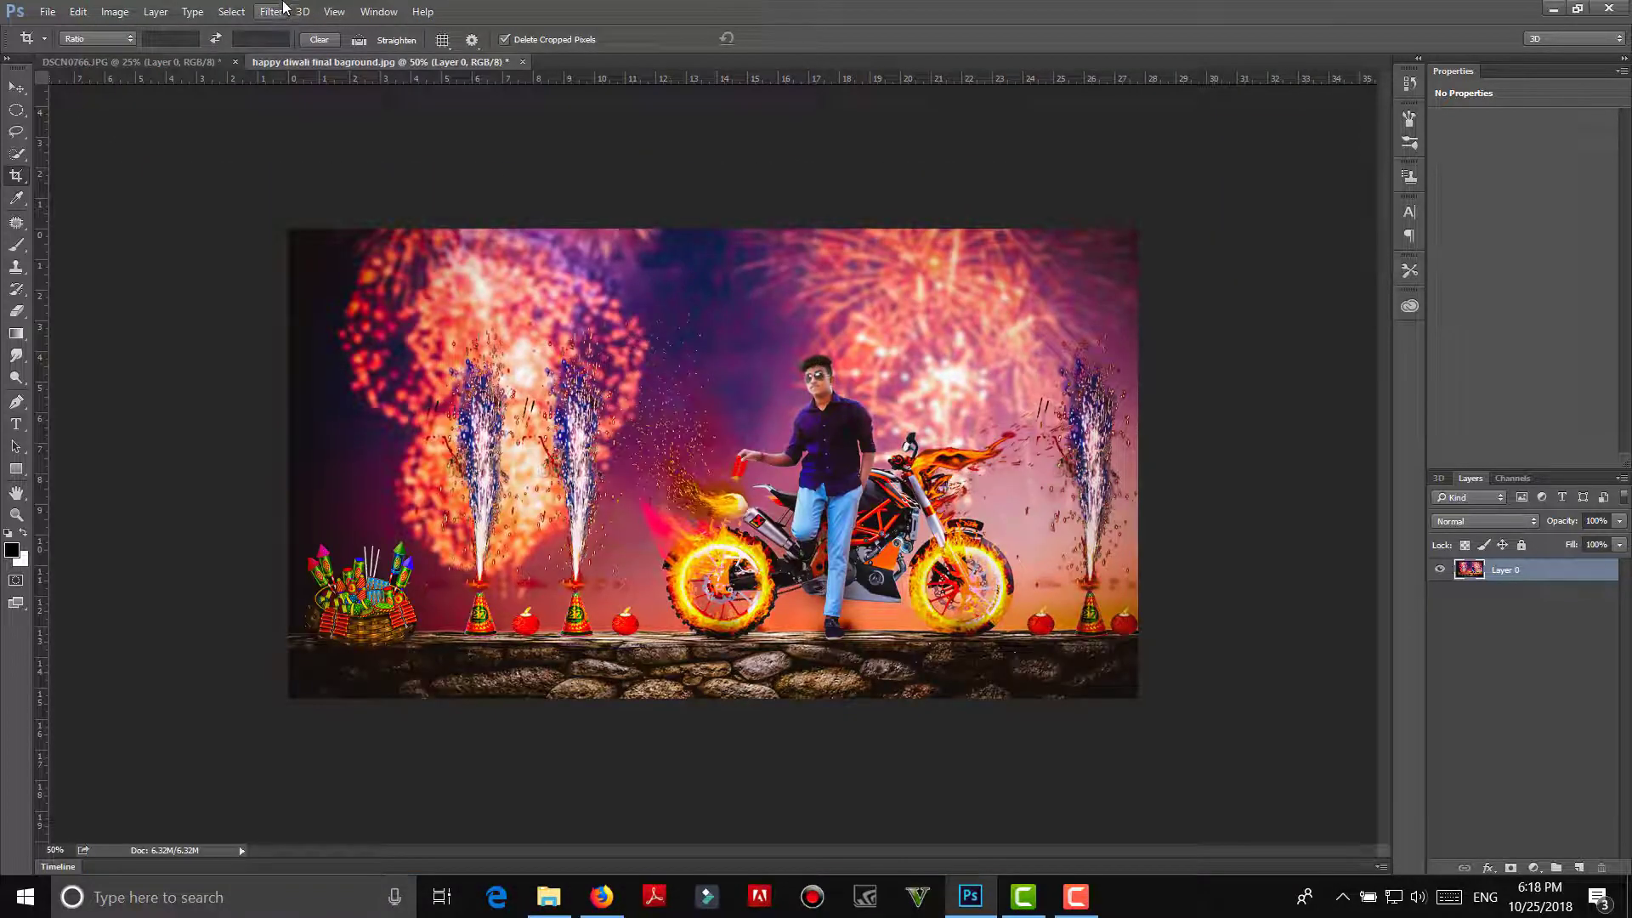
Step: Add a post-crop vignette: amount -51, roundness +27, feather 95, highlights 37
left_click(284, 9)
left_click(338, 142)
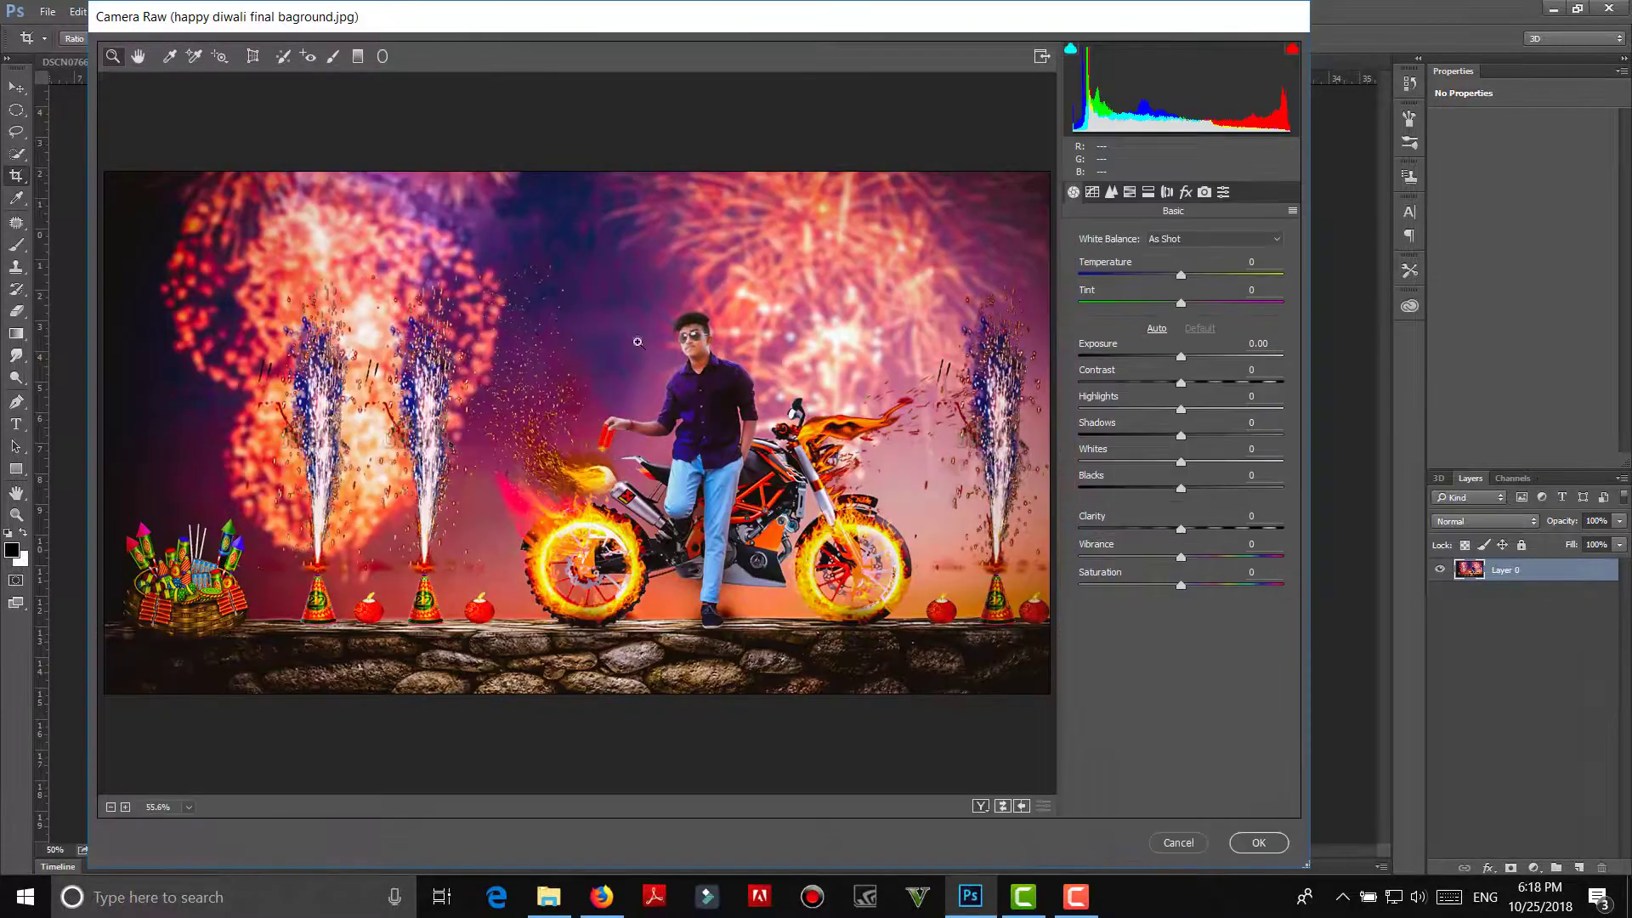
left_click(1185, 191)
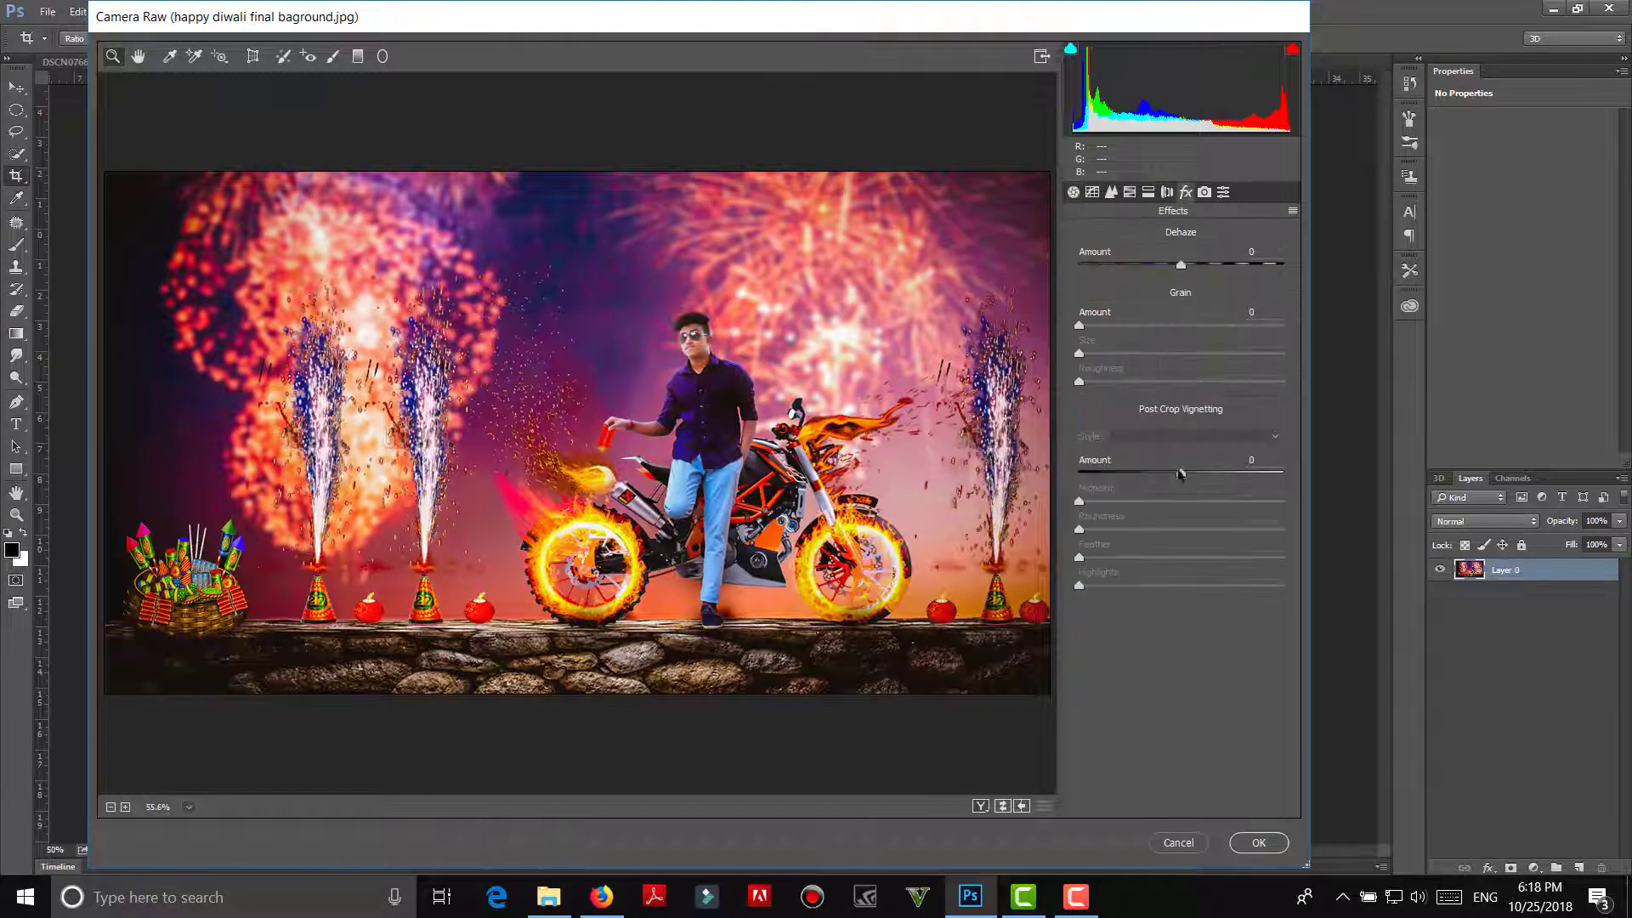
mouse_move(1147, 474)
left_mouse_down()
mouse_move(1129, 474)
mouse_move(1260, 502)
left_mouse_up()
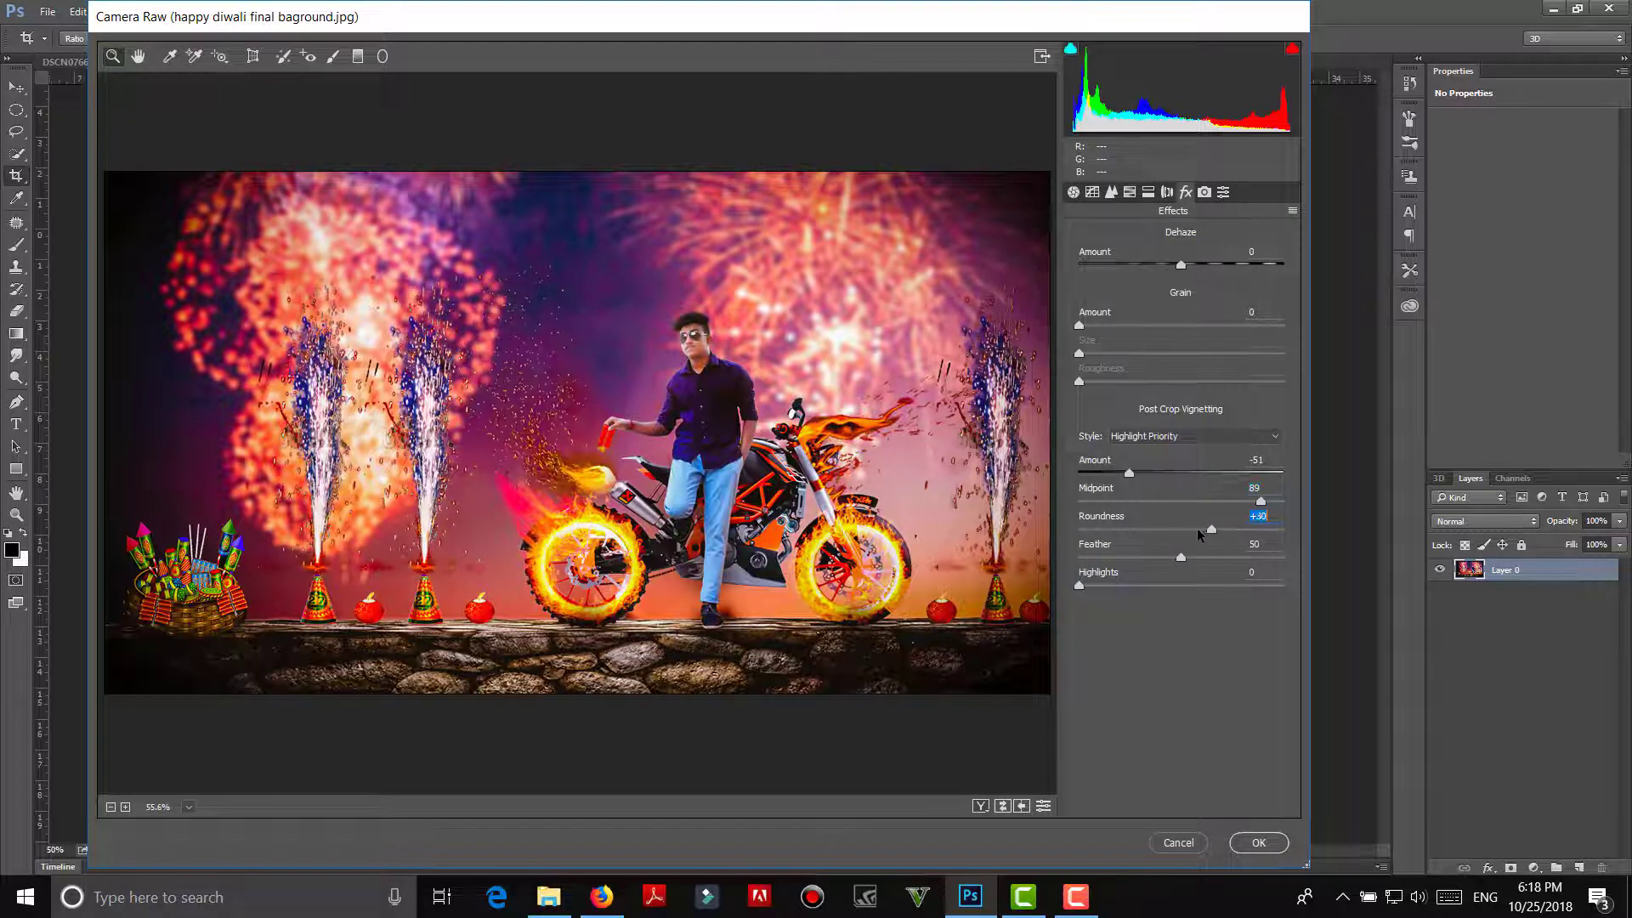
mouse_move(1232, 530)
left_mouse_down()
mouse_move(1207, 530)
mouse_move(1272, 554)
left_mouse_up()
left_click_drag(1135, 588, 1153, 586)
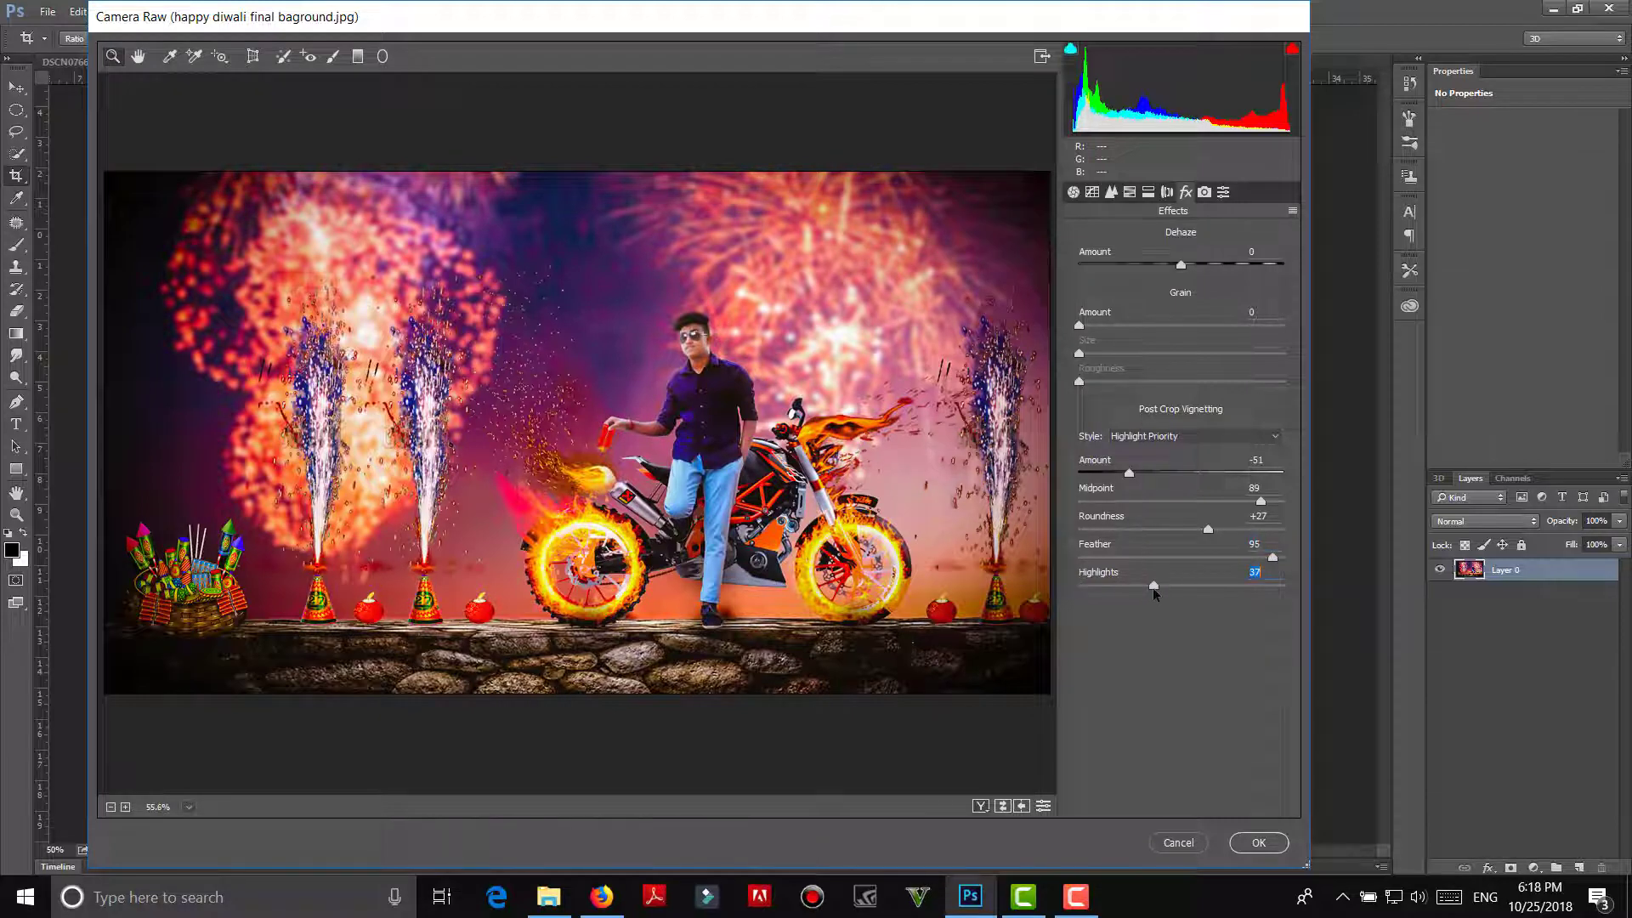
left_click(1255, 841)
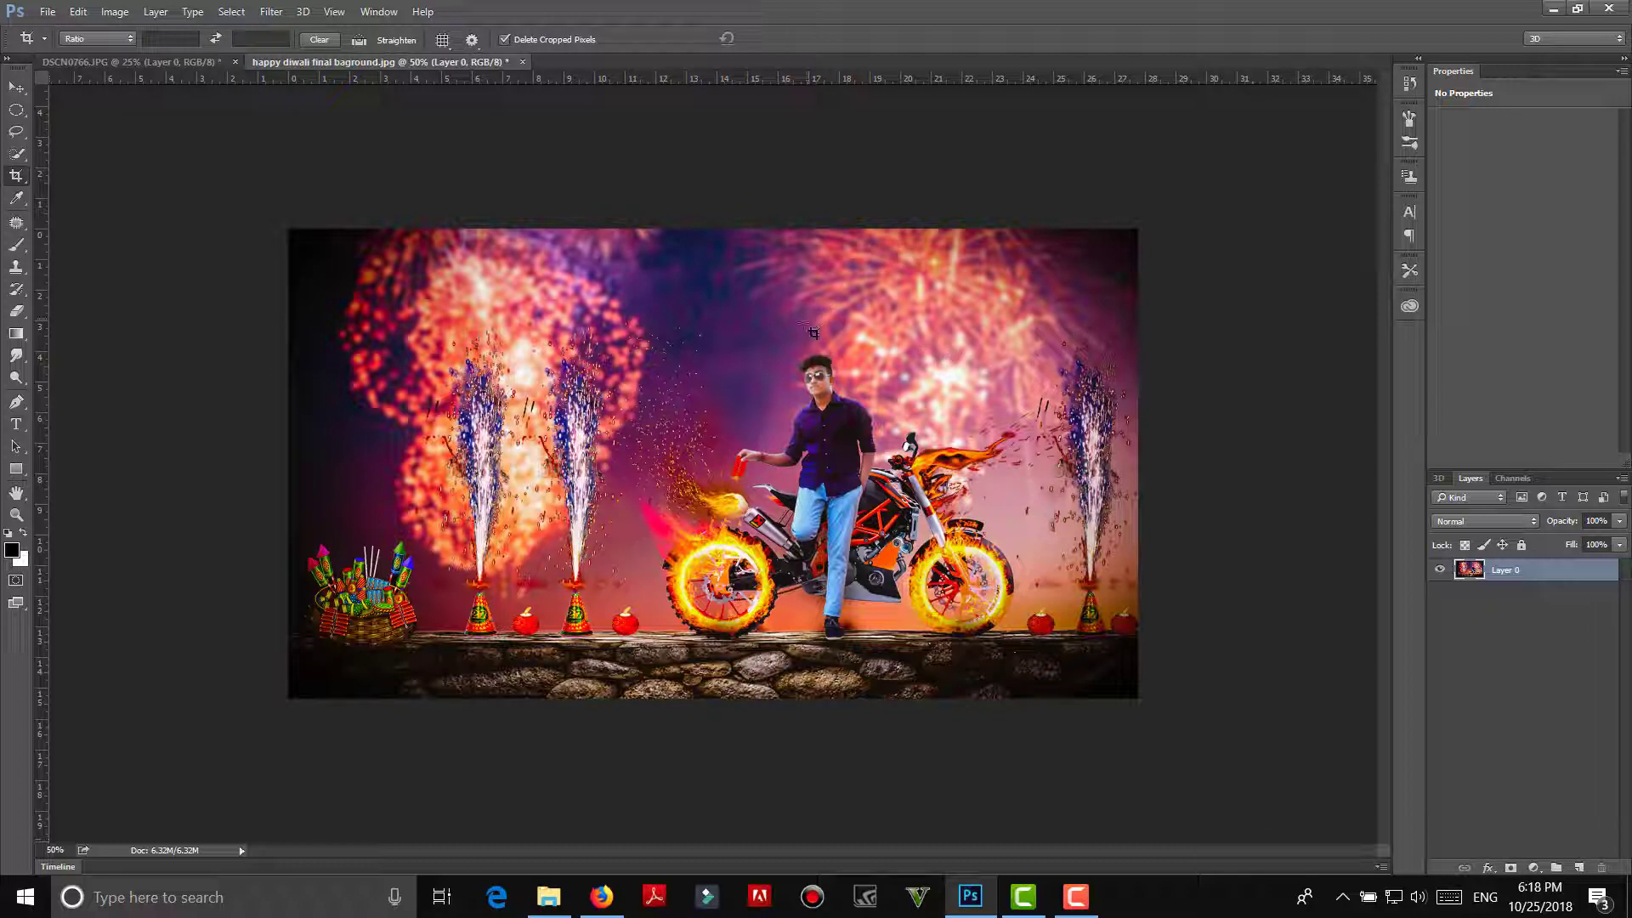
Step: Place the happy diwali title PNG as an embedded object above the man's head
left_click(46, 12)
left_click(127, 411)
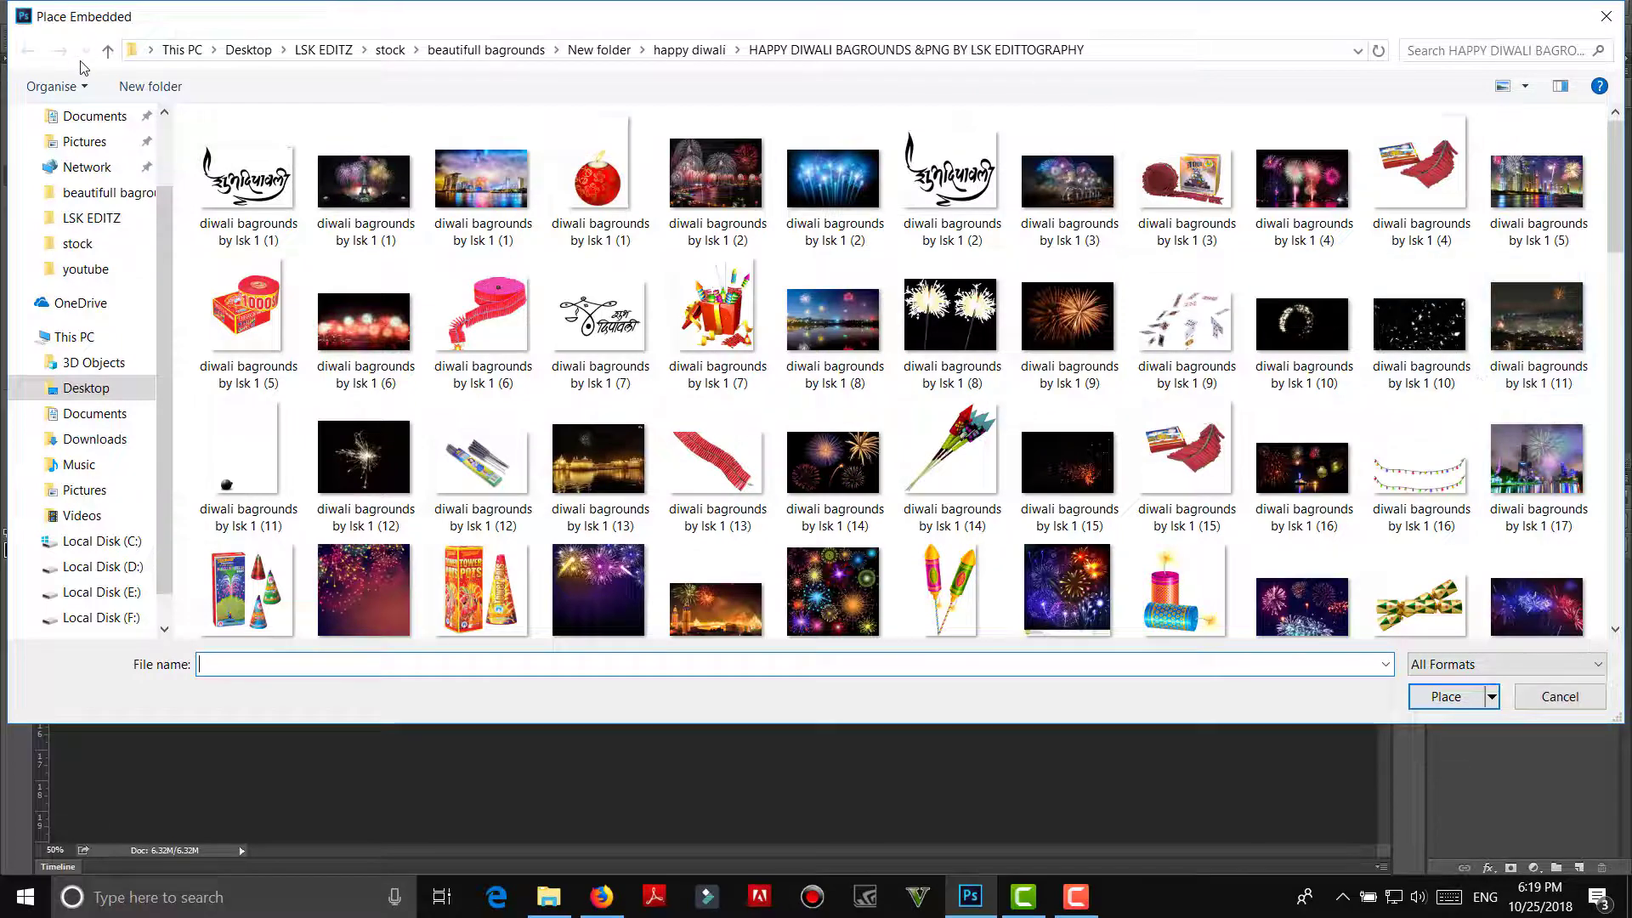
left_click(108, 51)
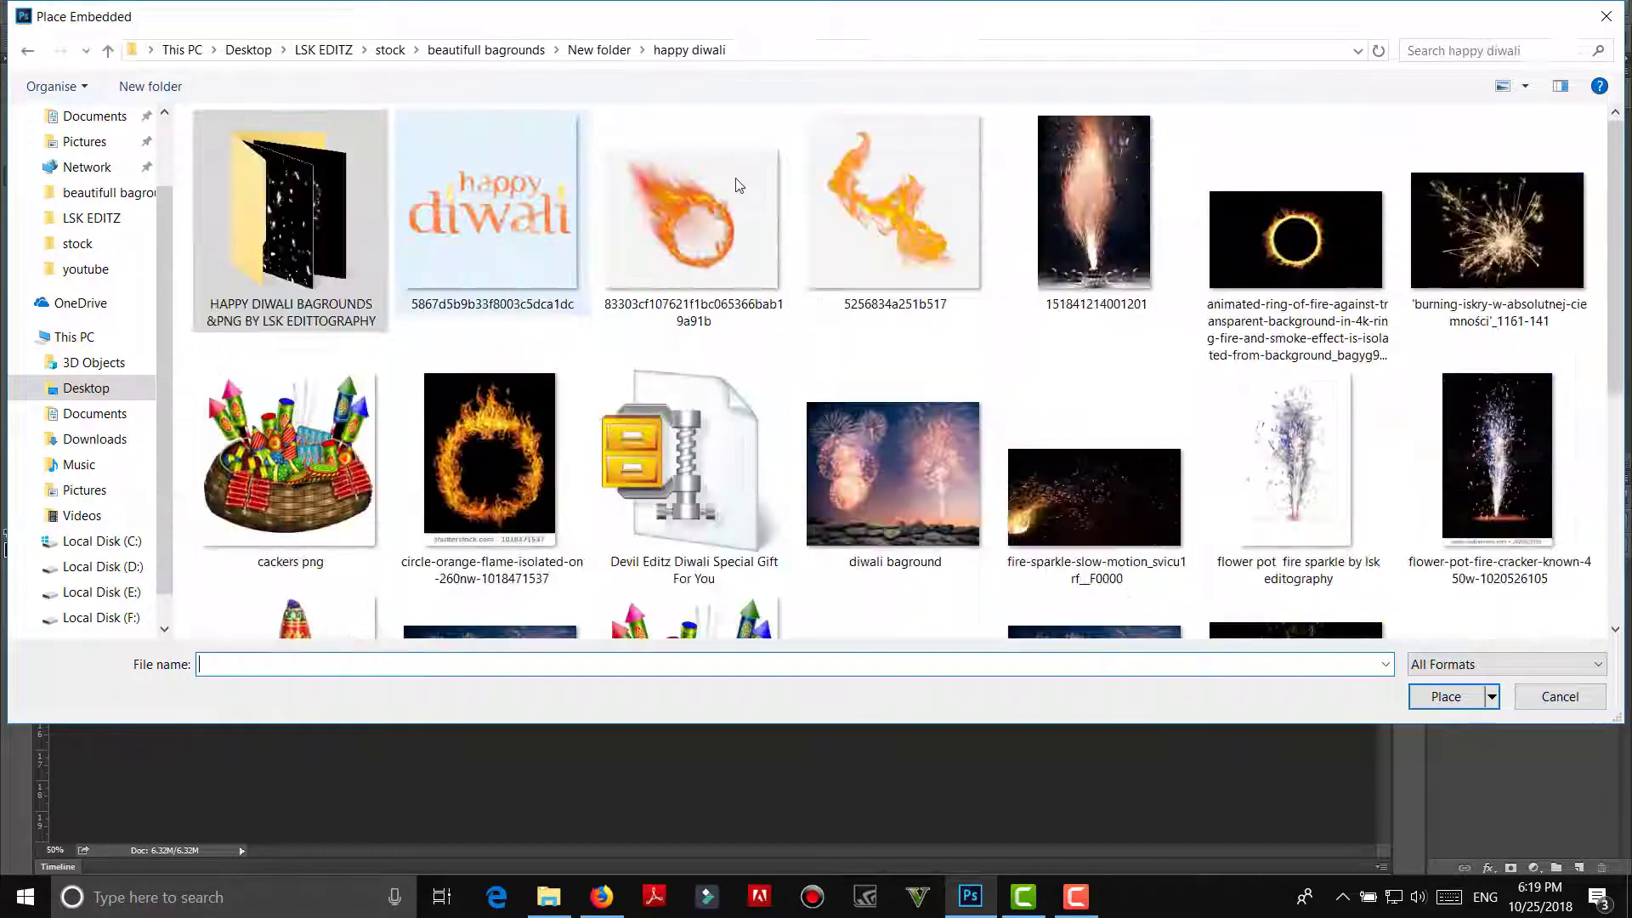
left_click(551, 235)
left_click(1448, 697)
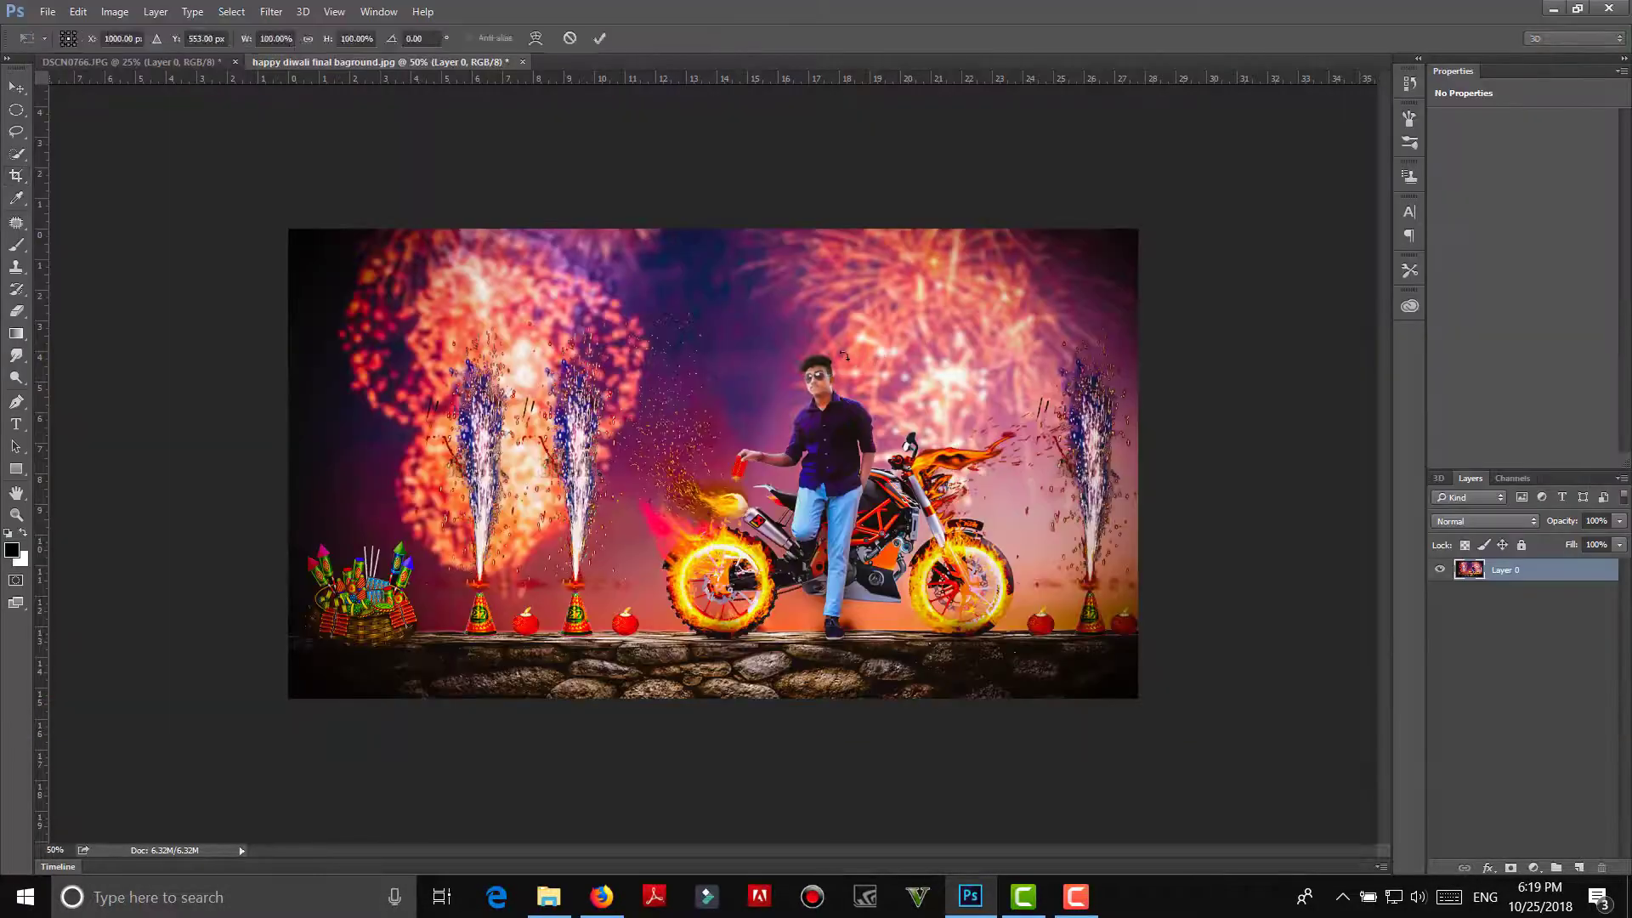
left_click_drag(783, 445, 794, 309)
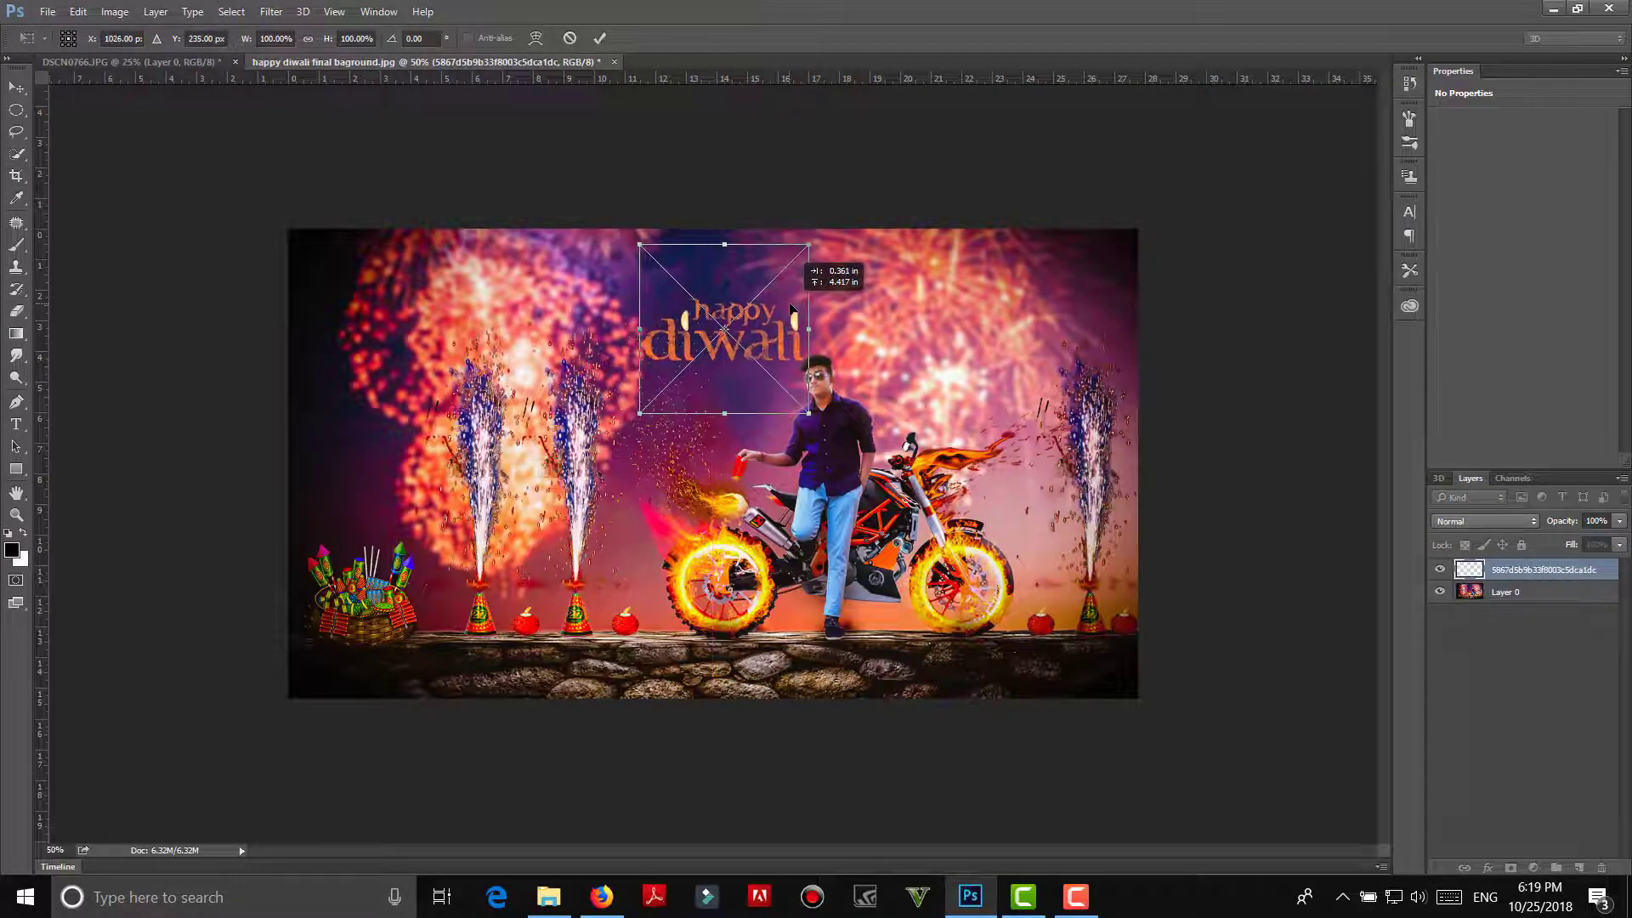
left_click(601, 39)
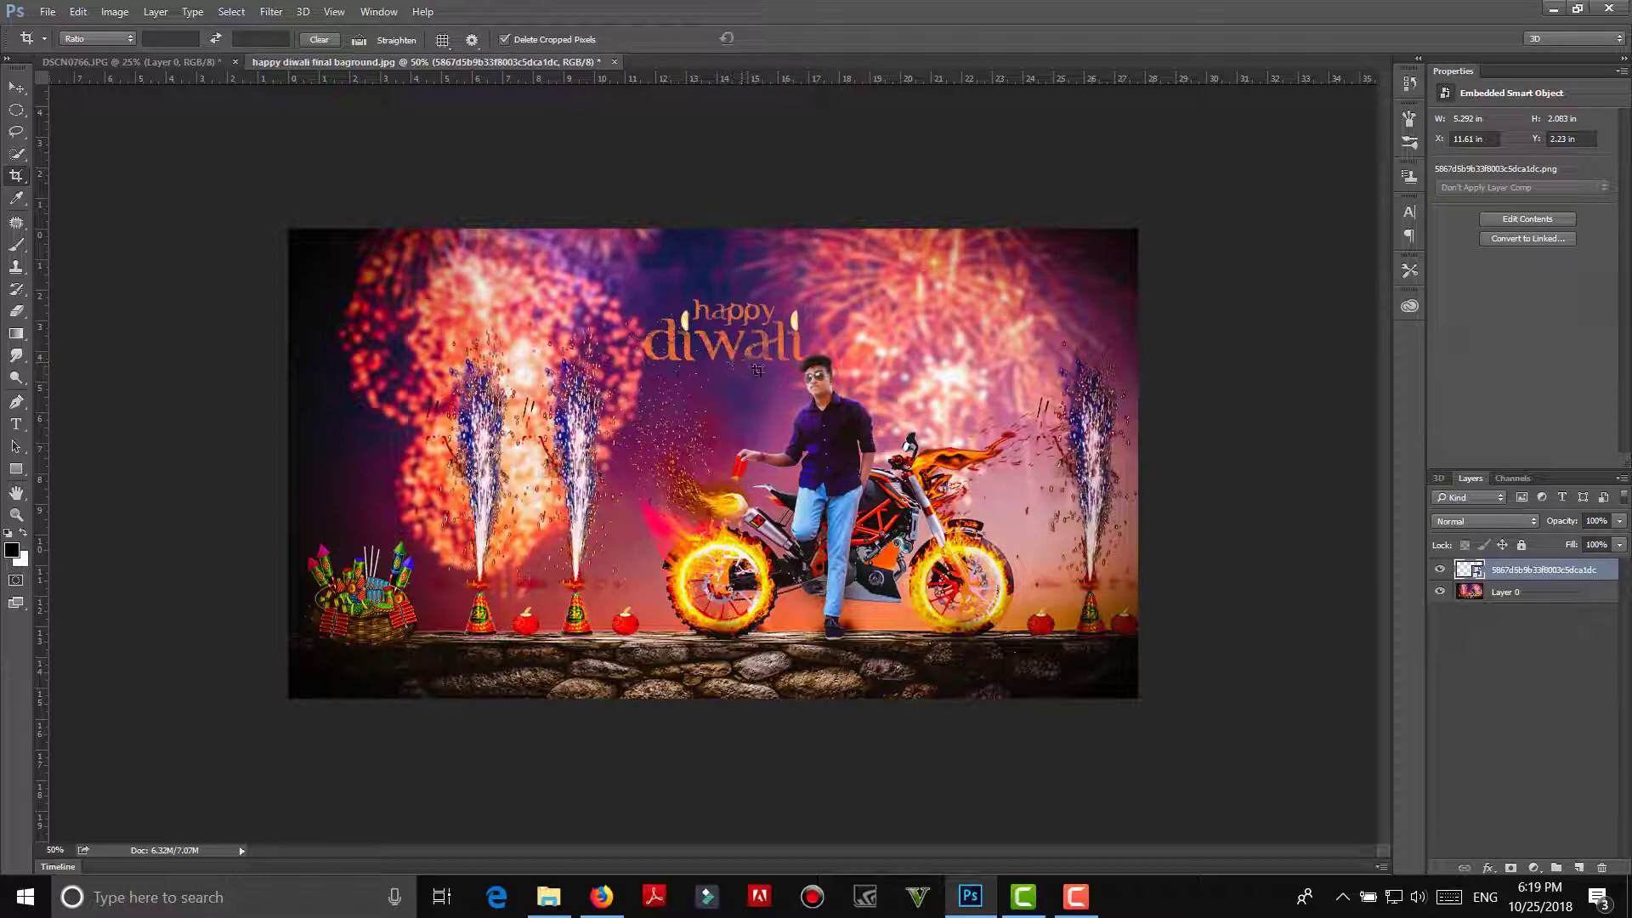
Step: Nudge the title slightly higher and give it +100 saturation in Camera Raw
key("v")
left_click_drag(753, 407, 753, 387)
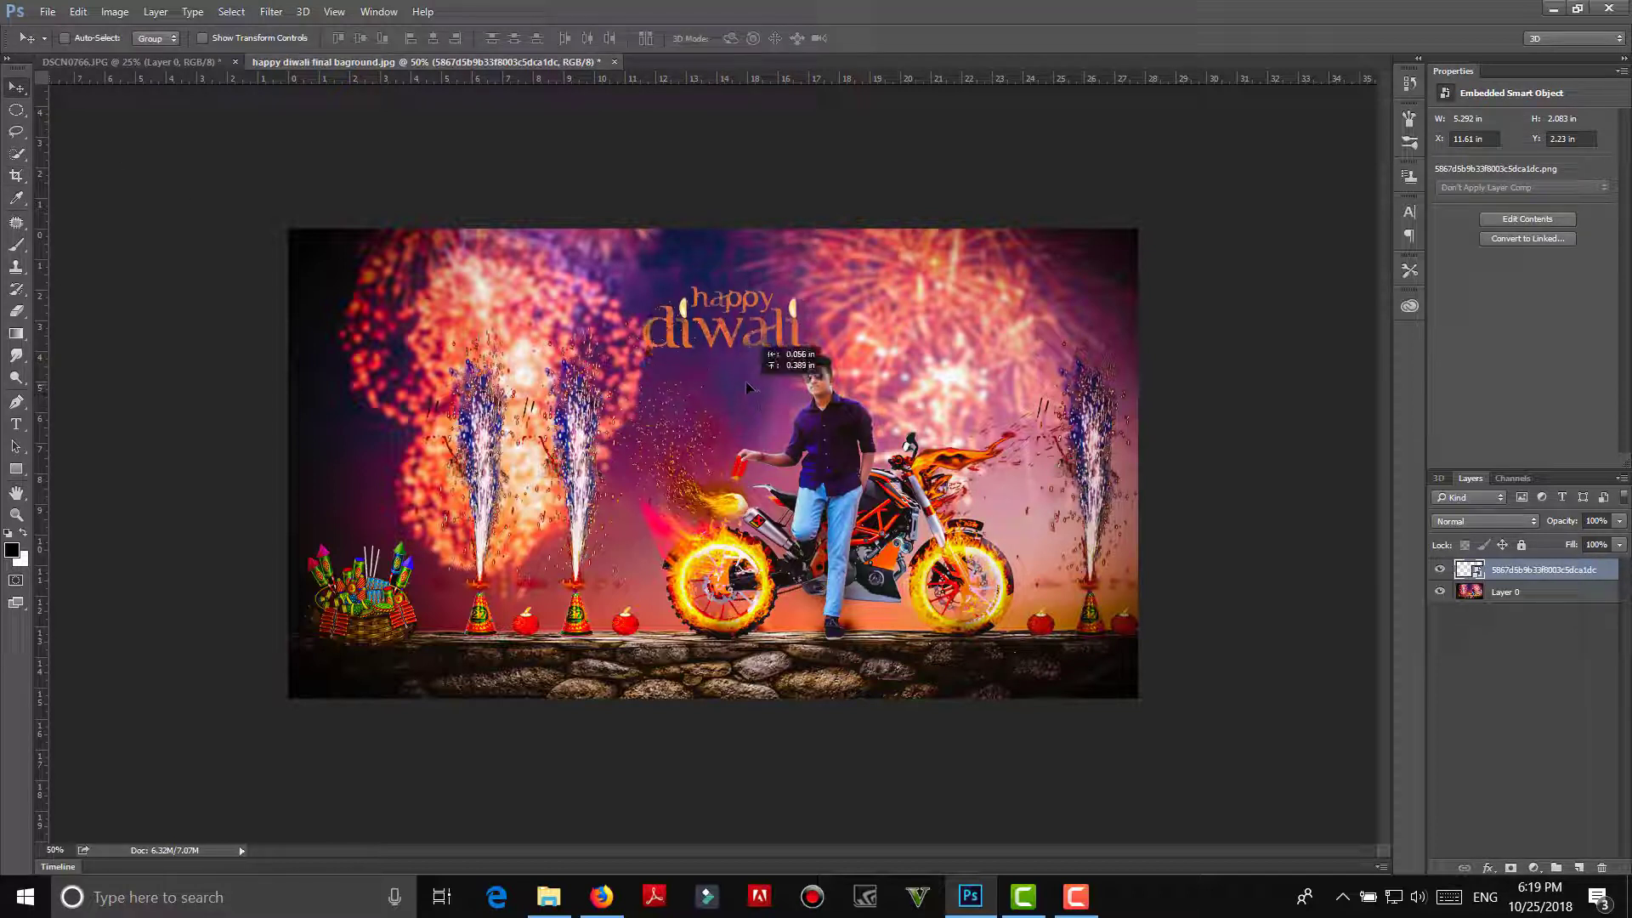
left_click(272, 11)
left_click(342, 136)
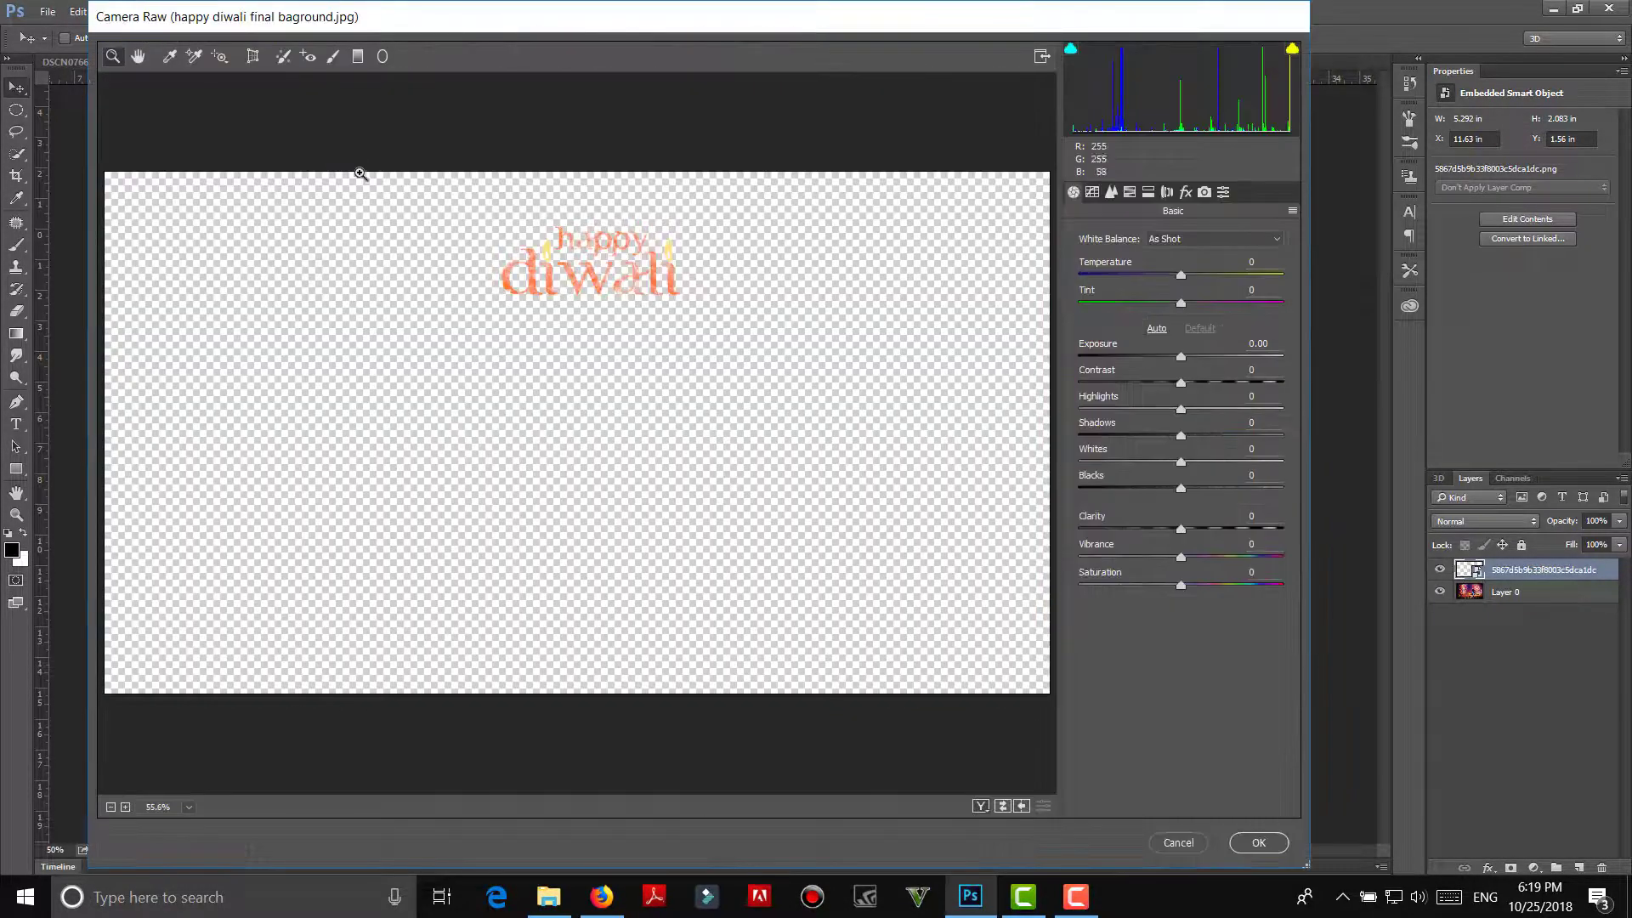
left_click(1256, 572)
type("100")
key("Return")
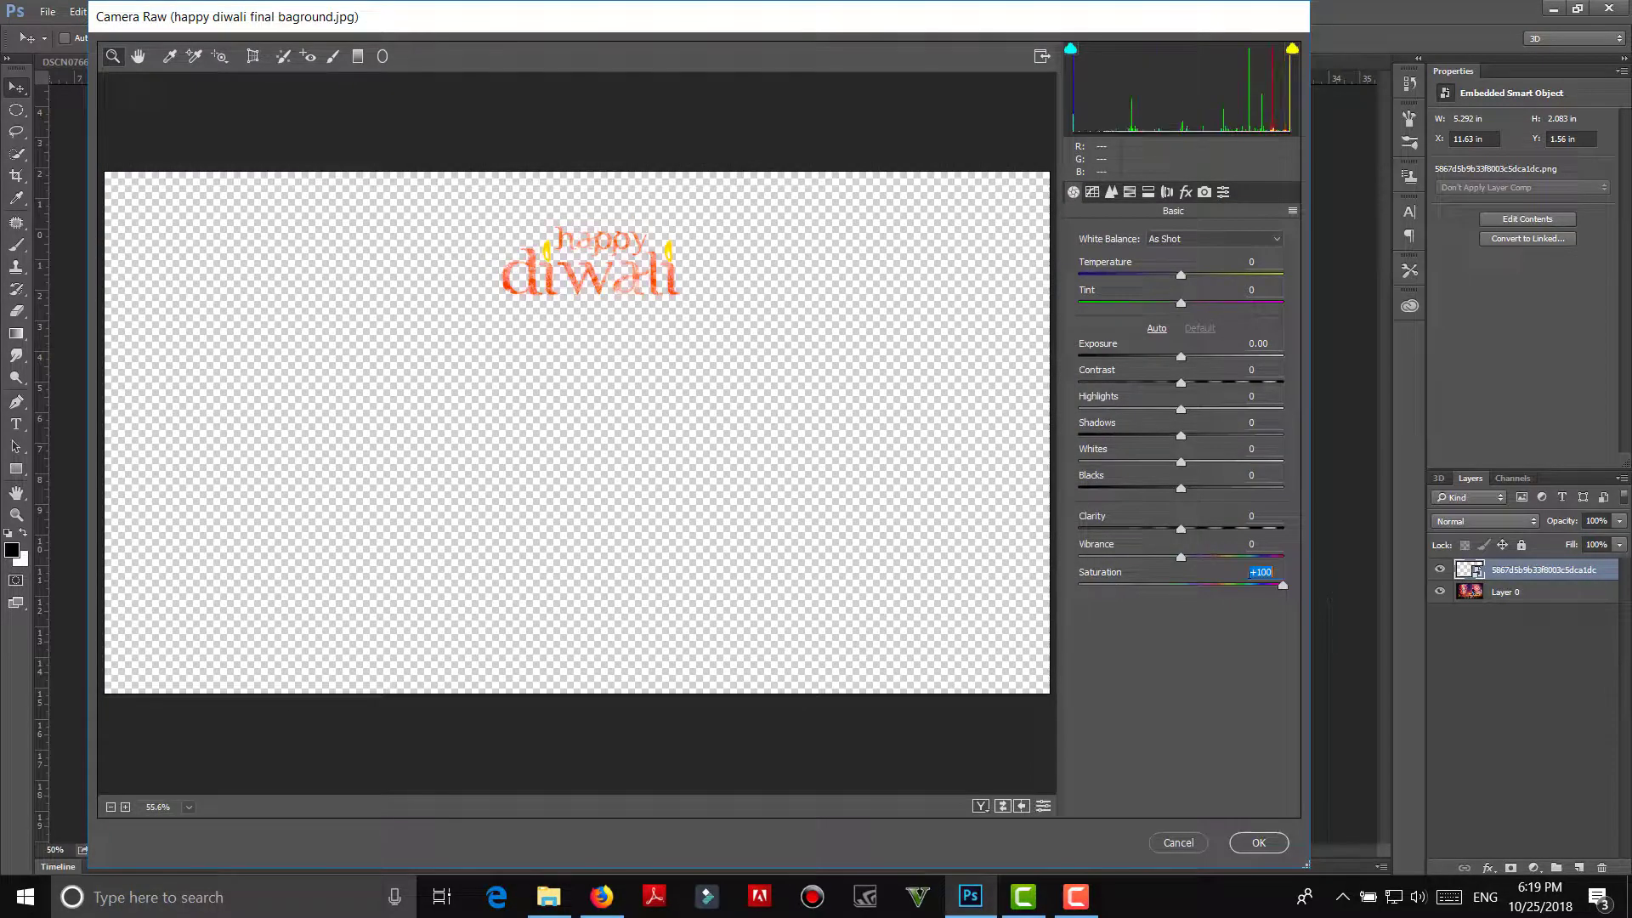
Step: Push the title's vibrance, clarity and contrast to maximum and shift its temperature
left_click_drag(1227, 558, 1306, 544)
left_click_drag(1173, 526, 1309, 527)
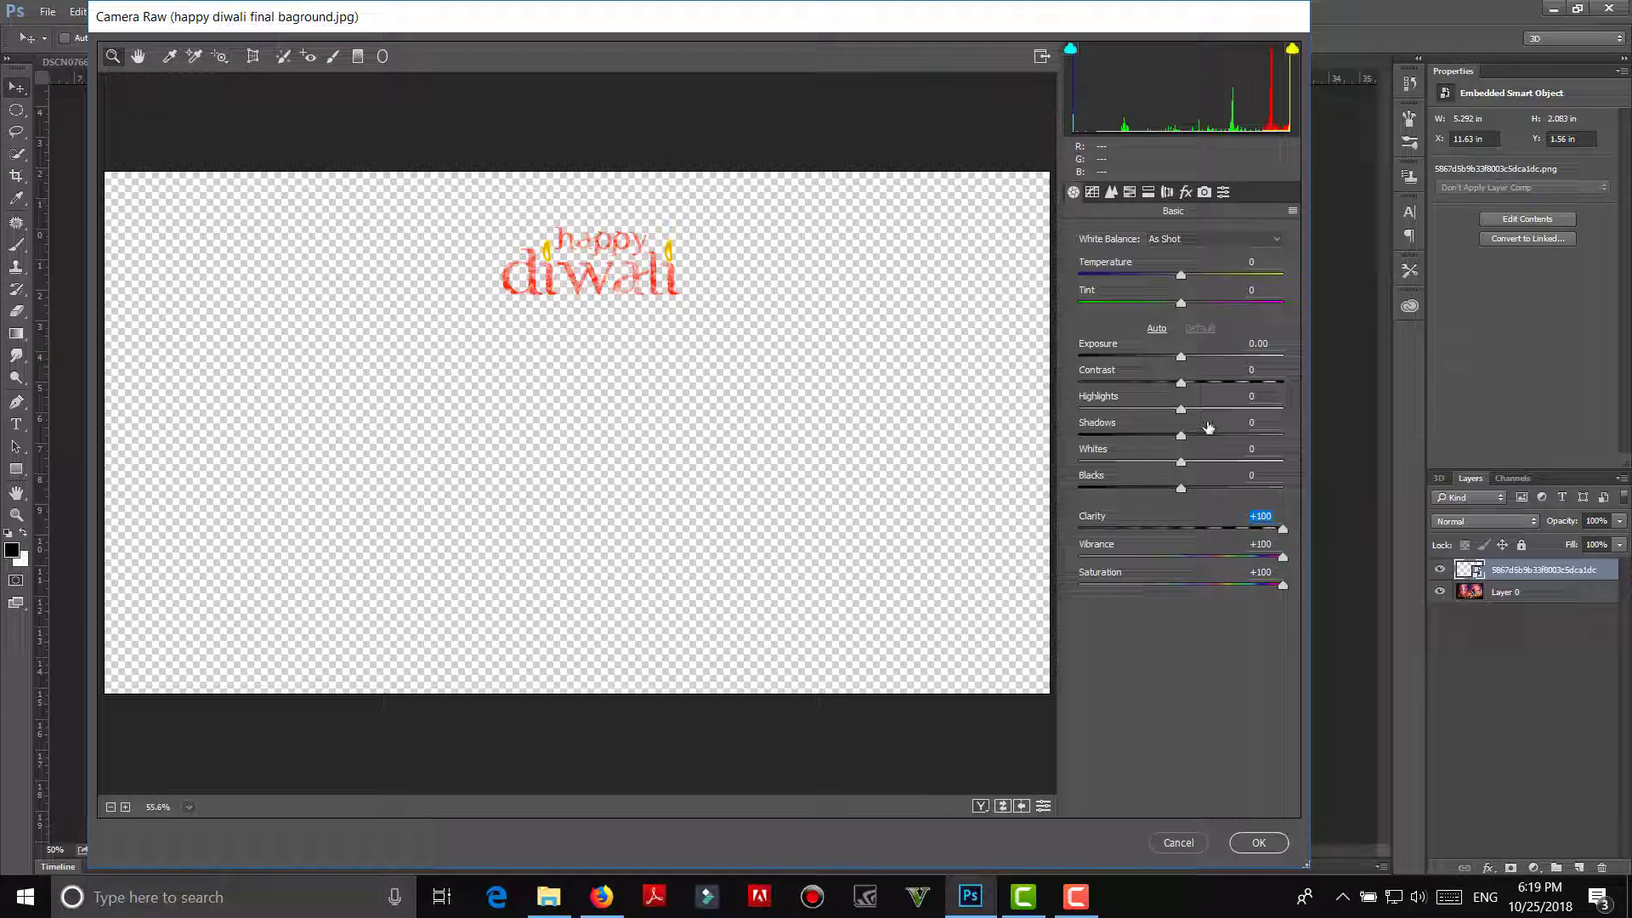
left_click_drag(1214, 383, 1273, 385)
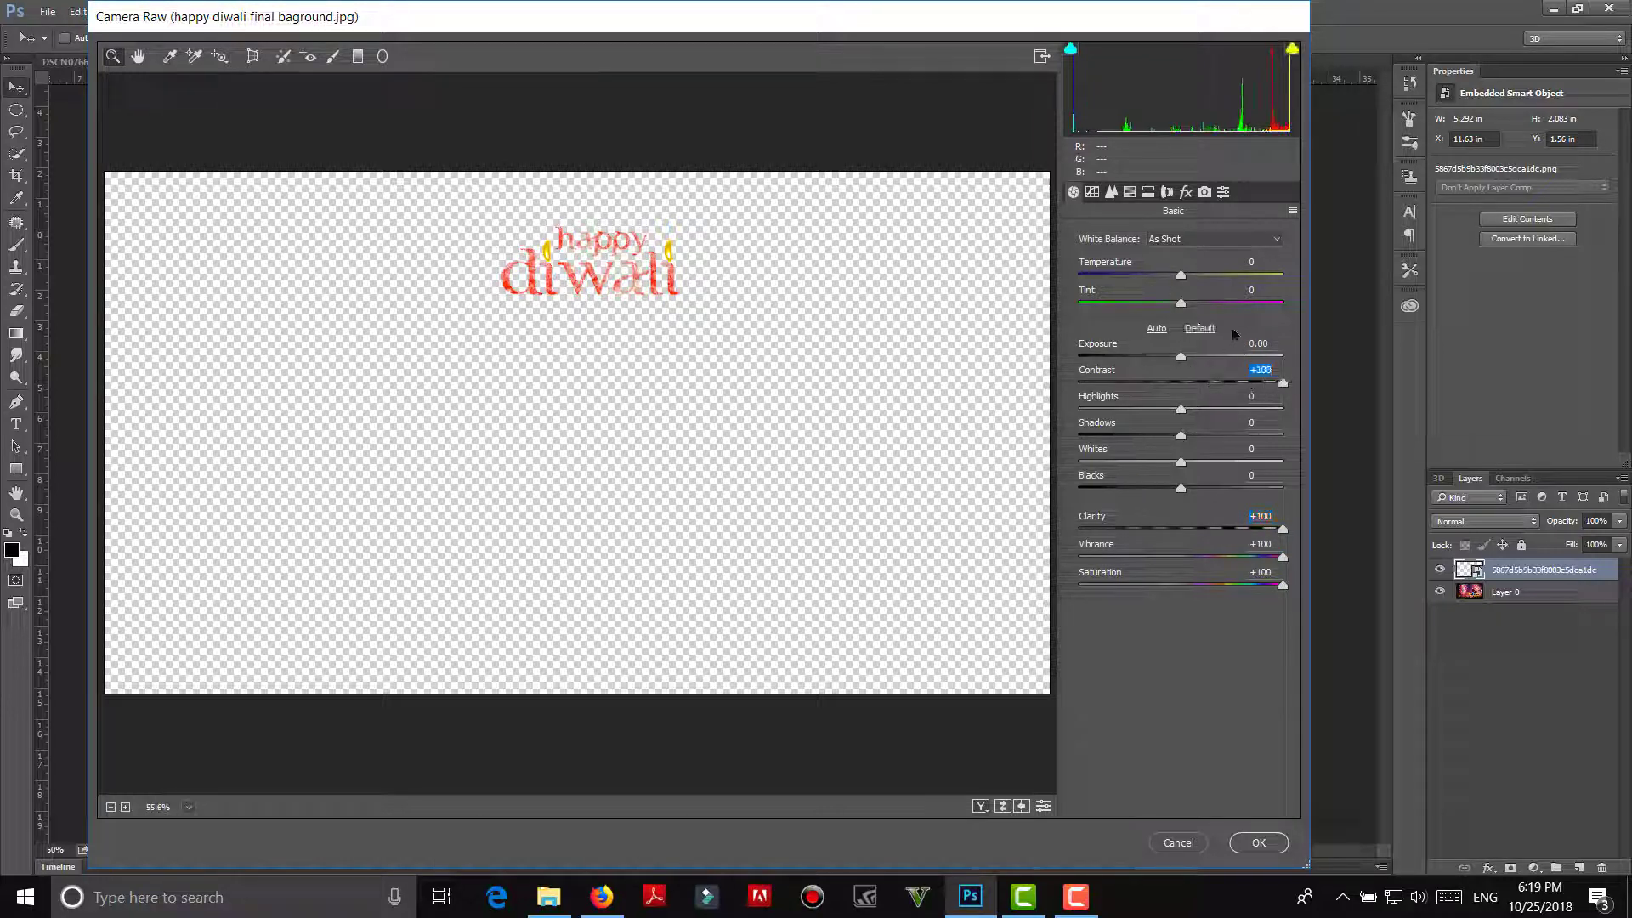
mouse_move(1233, 275)
left_mouse_down()
mouse_move(1298, 273)
mouse_move(1054, 289)
left_mouse_up()
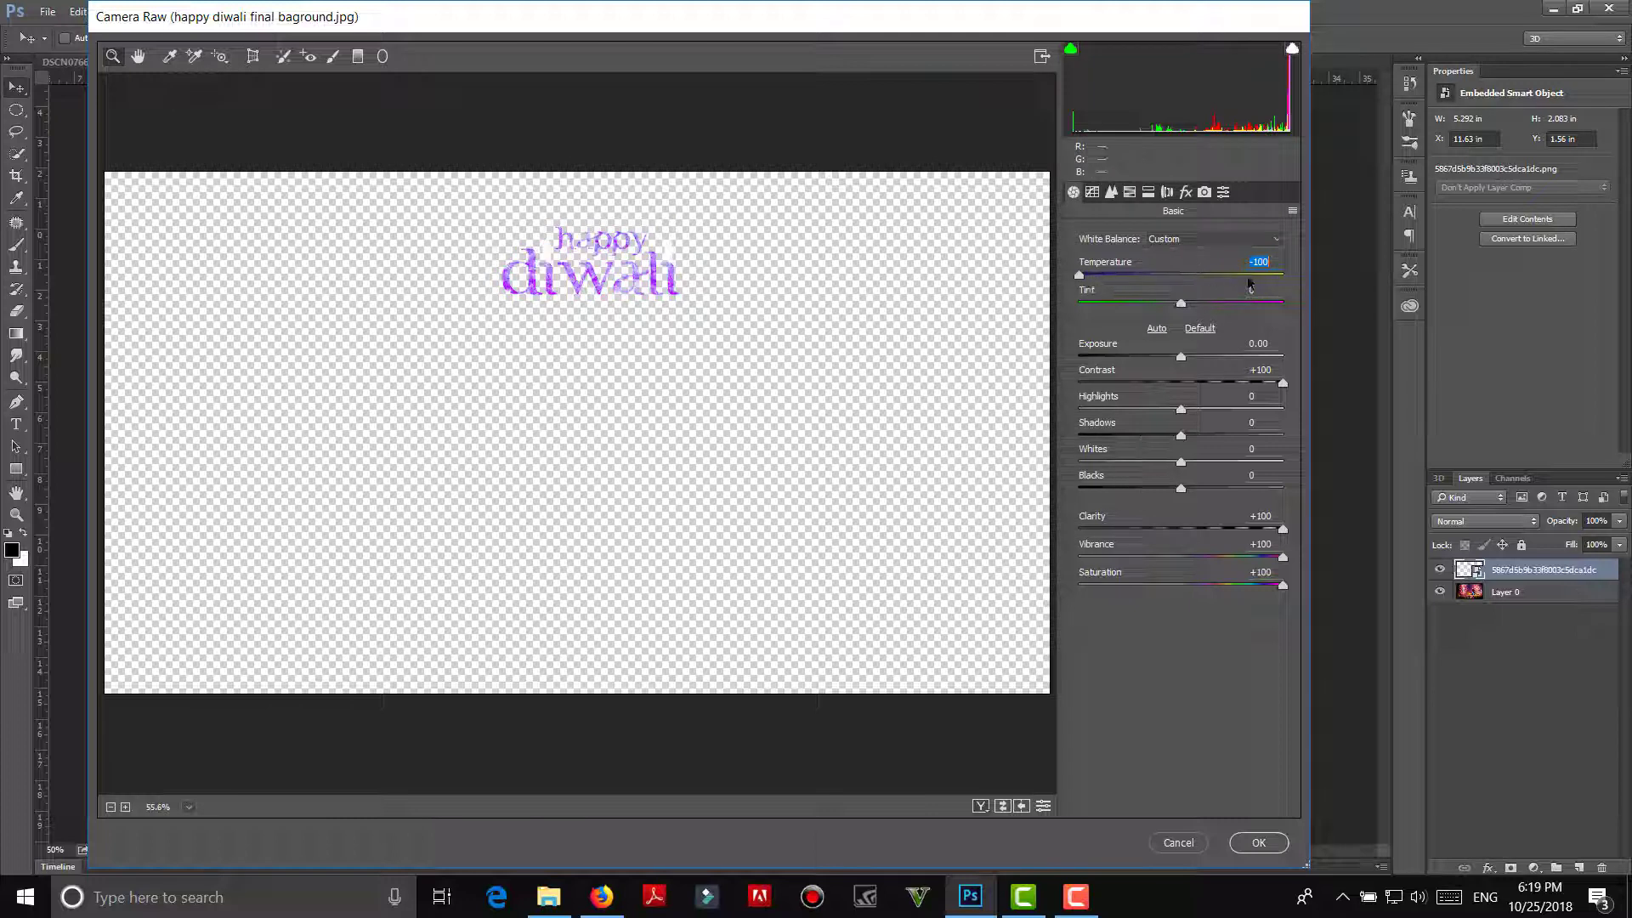
left_click(1258, 842)
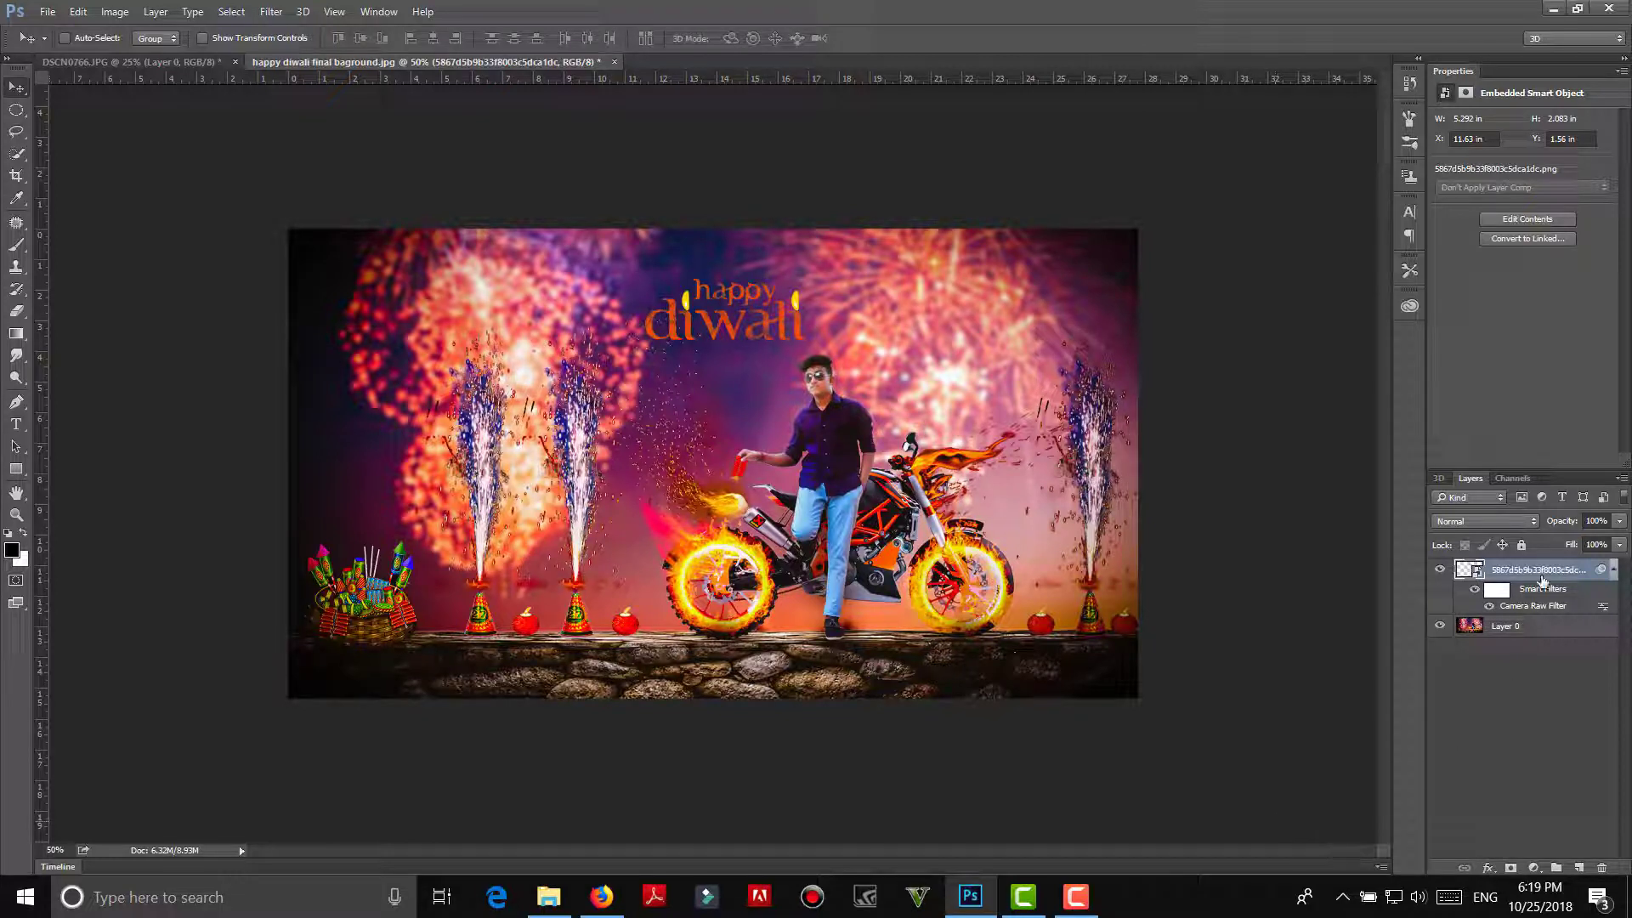
Step: Combine the happy diwali title and the composite into one layer with Merge Visible
right_click(1224, 744)
left_click(1175, 769)
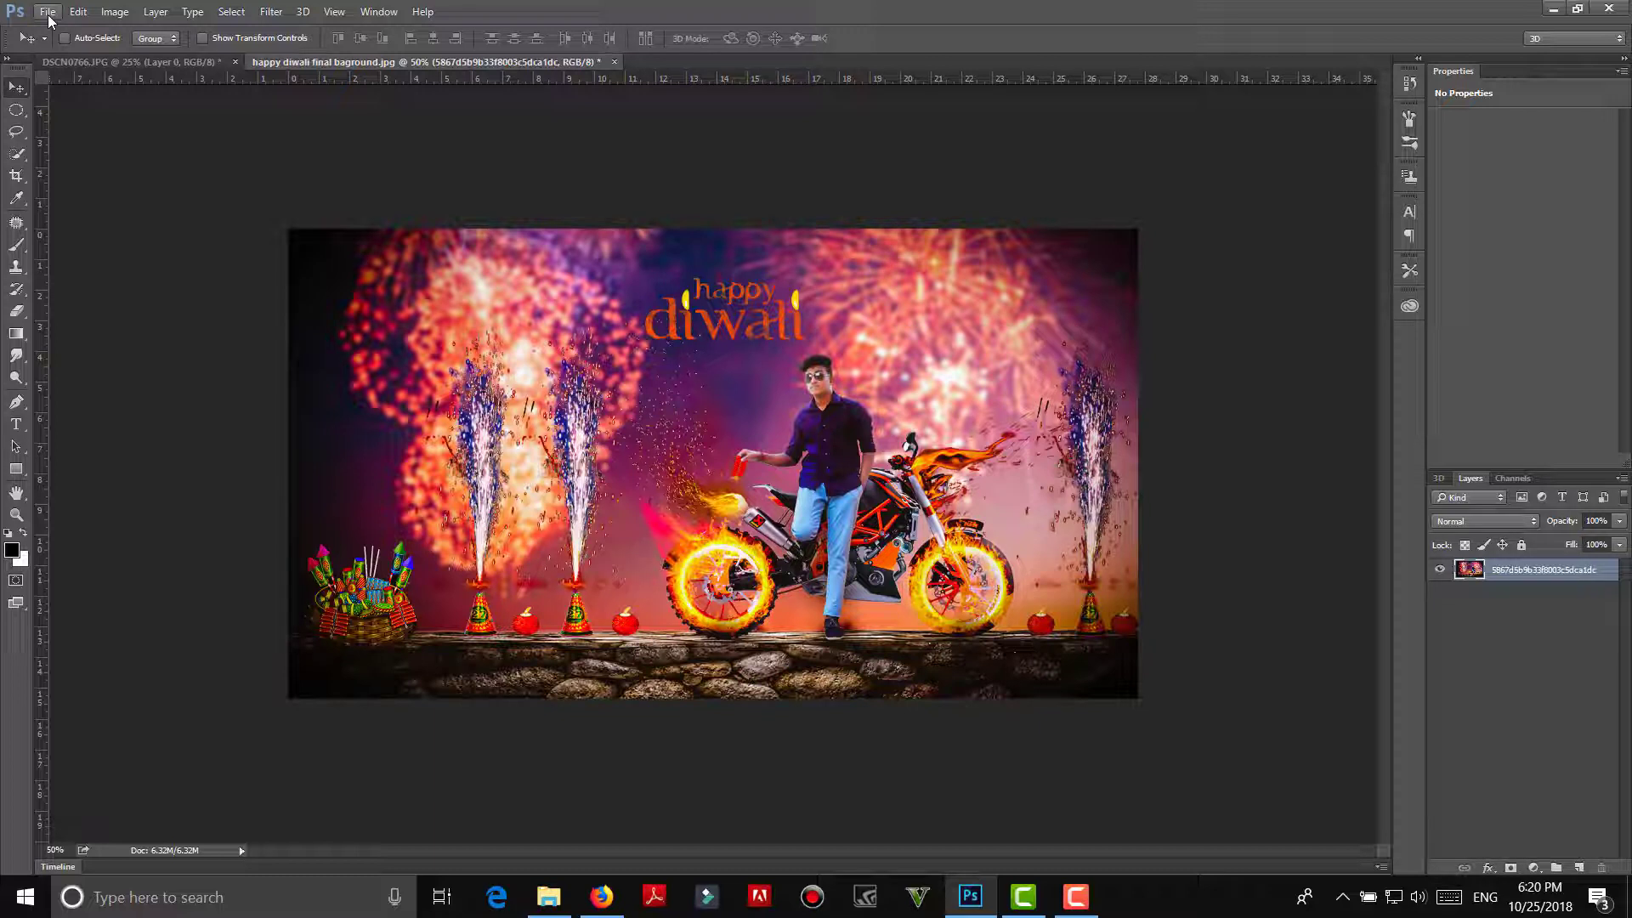
left_click(272, 12)
Step: In Camera Raw, set whites +22, shadows +29, highlights +34 and raise exposure slightly
left_click(325, 134)
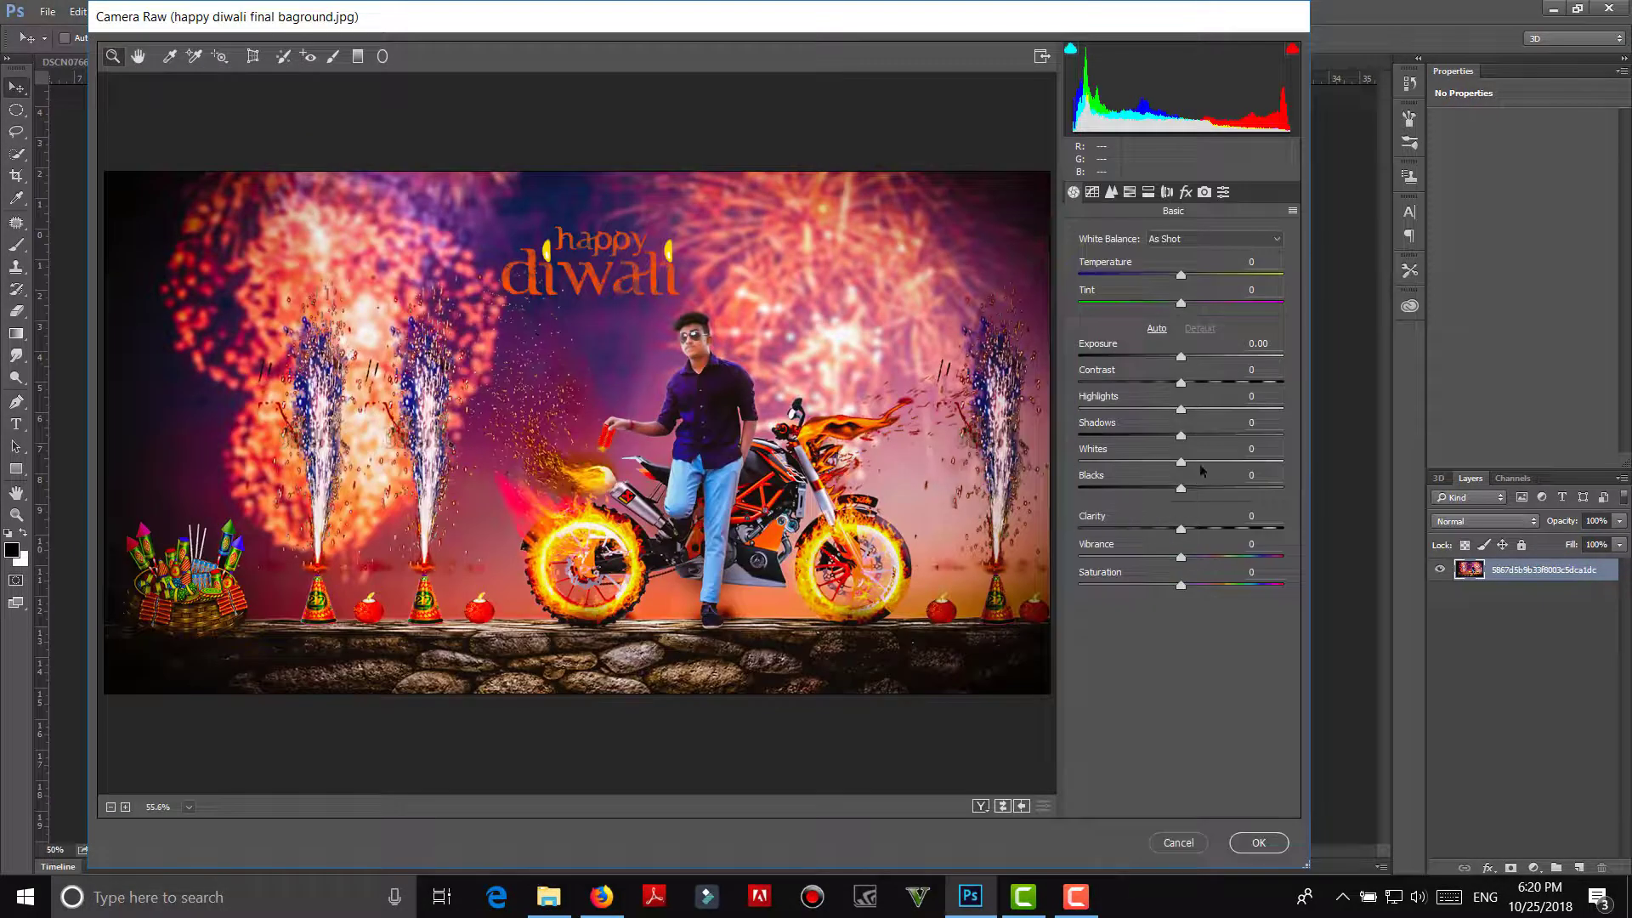
left_click(1203, 462)
left_click(1211, 436)
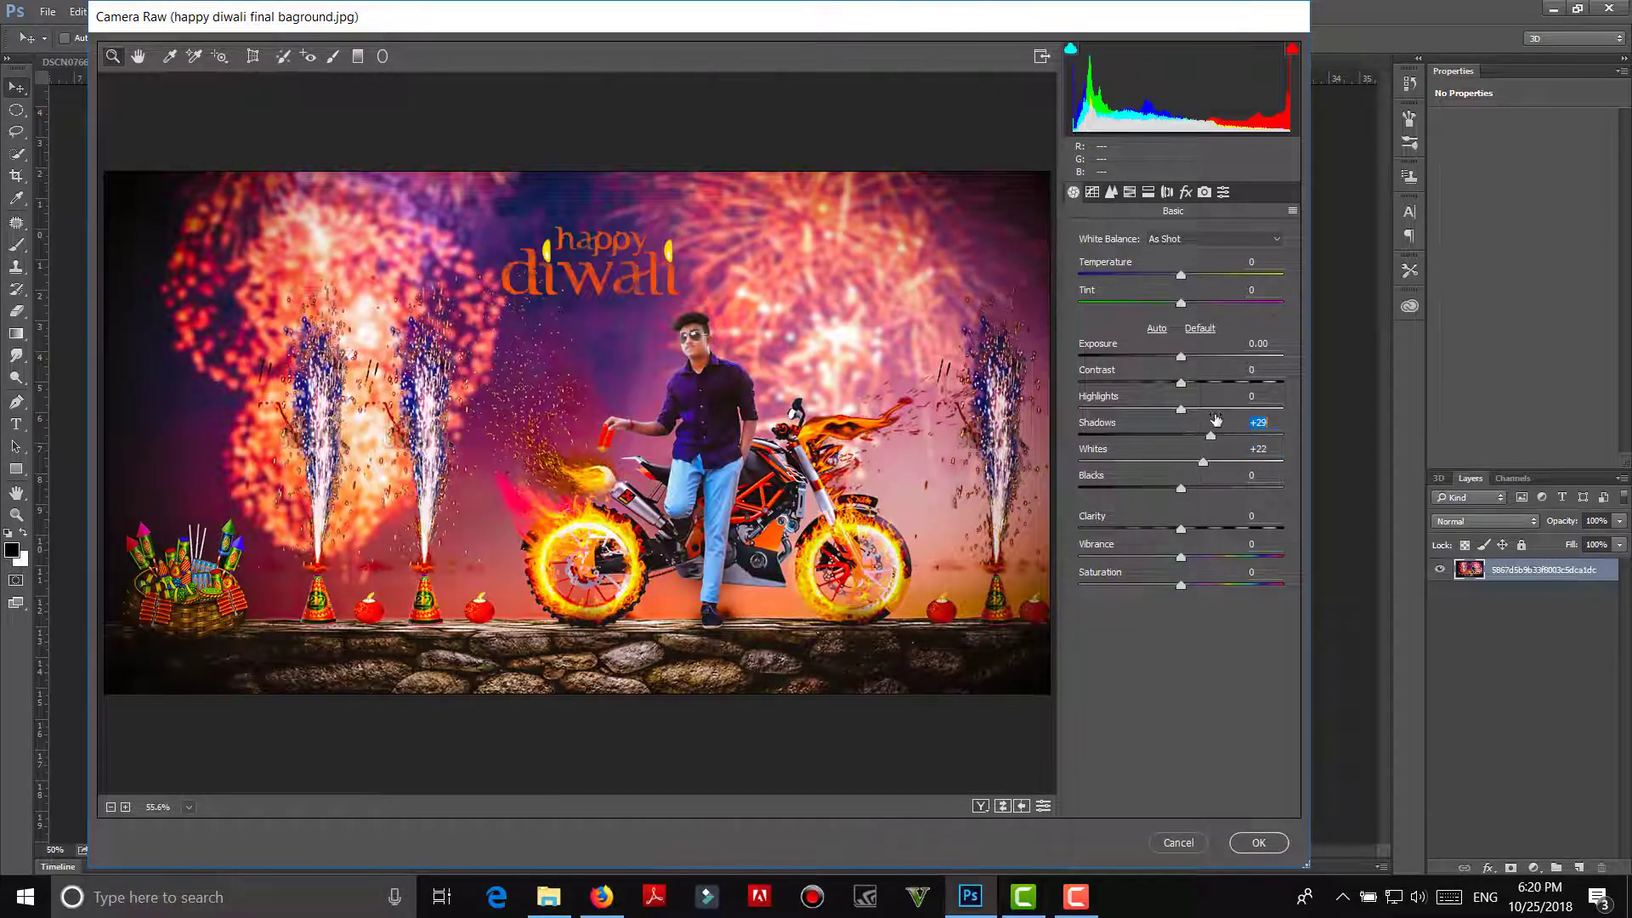
left_click(1215, 408)
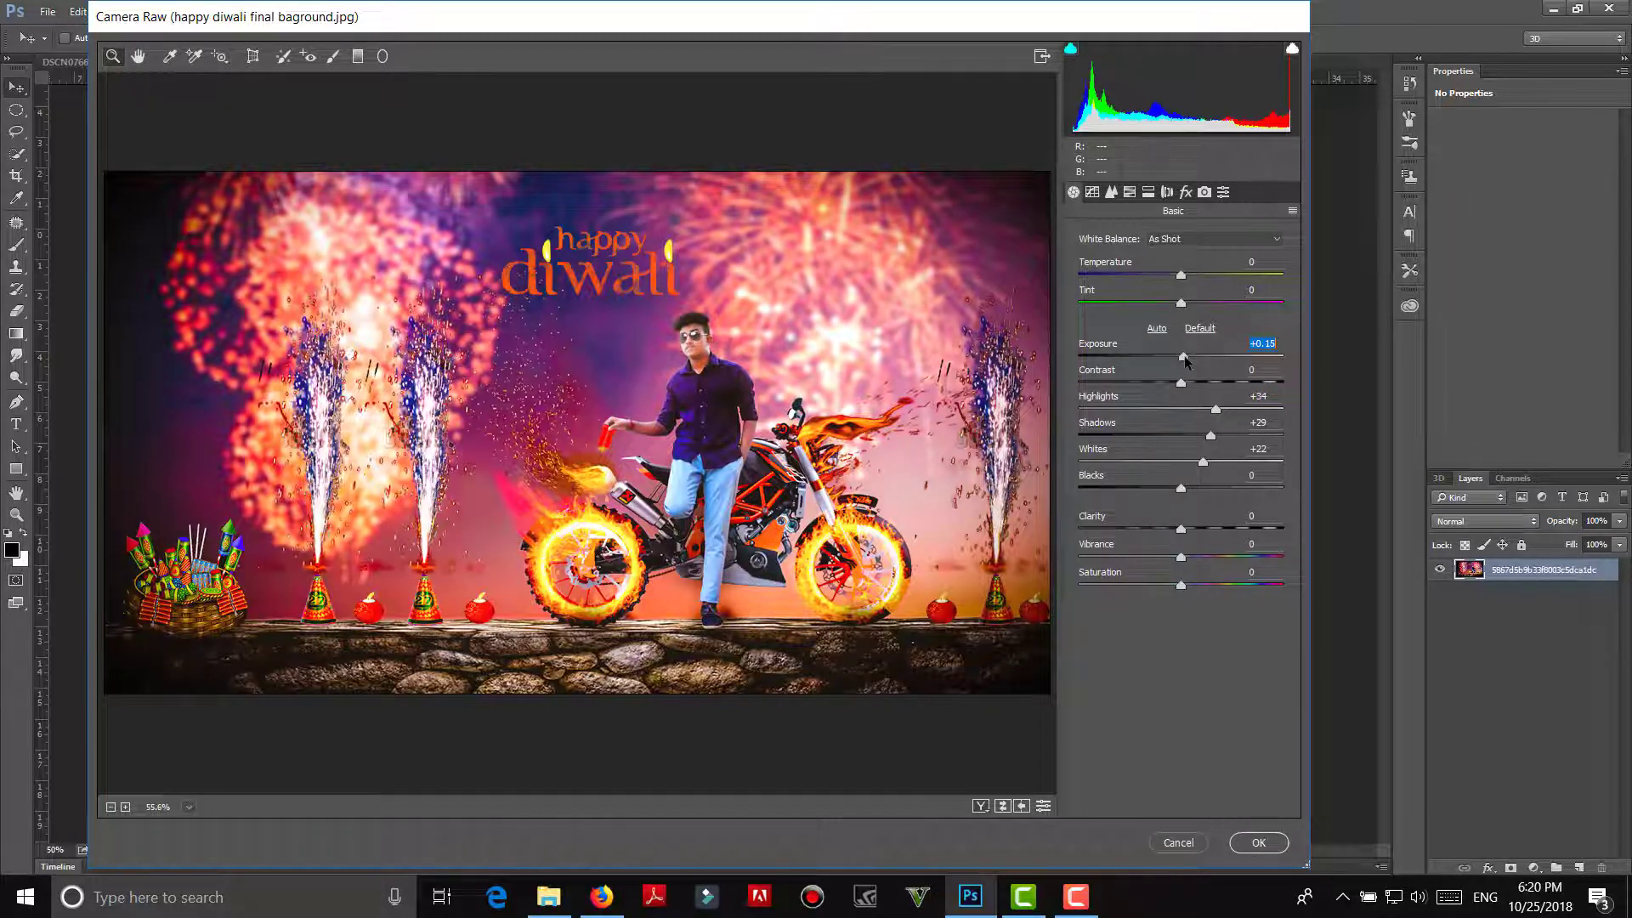
left_click_drag(1181, 357, 1193, 357)
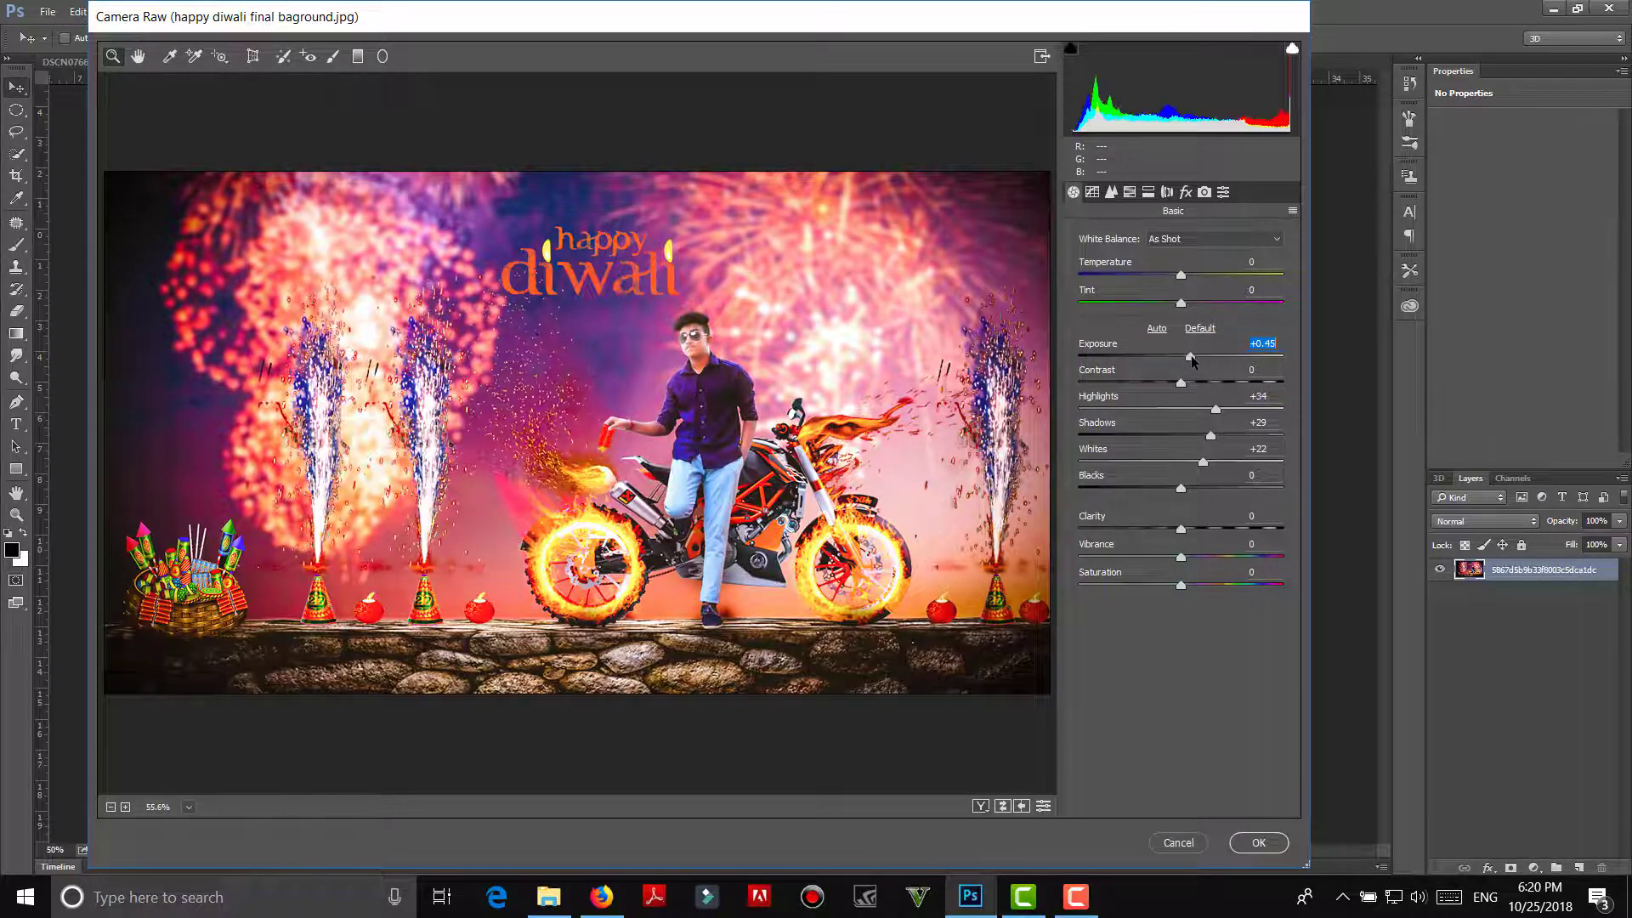
left_click(1258, 842)
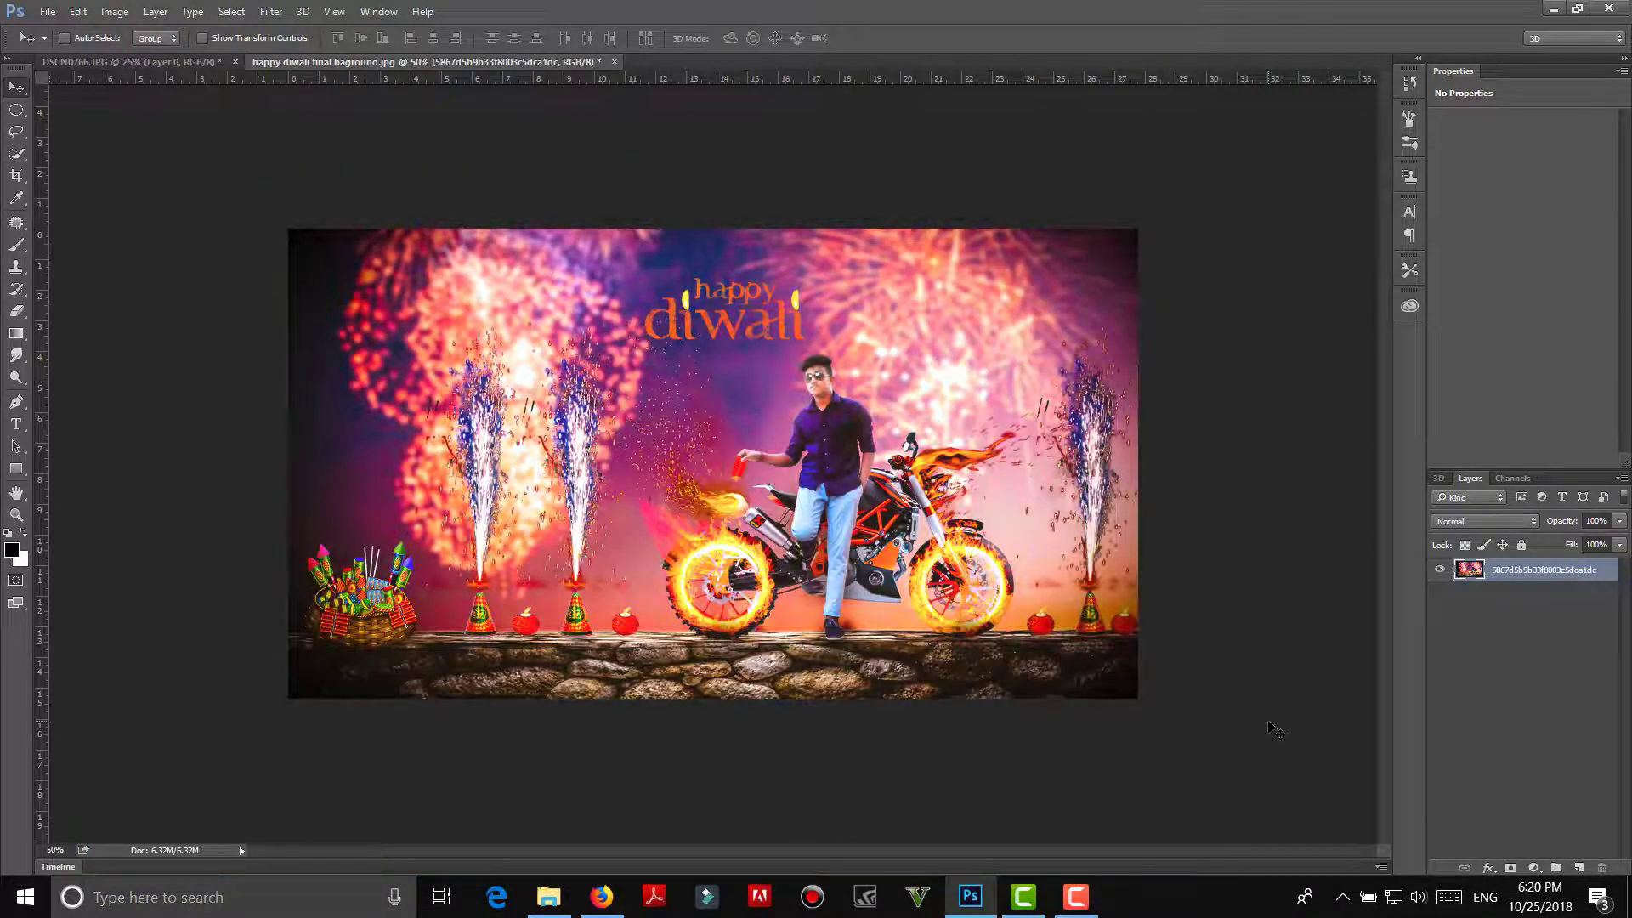